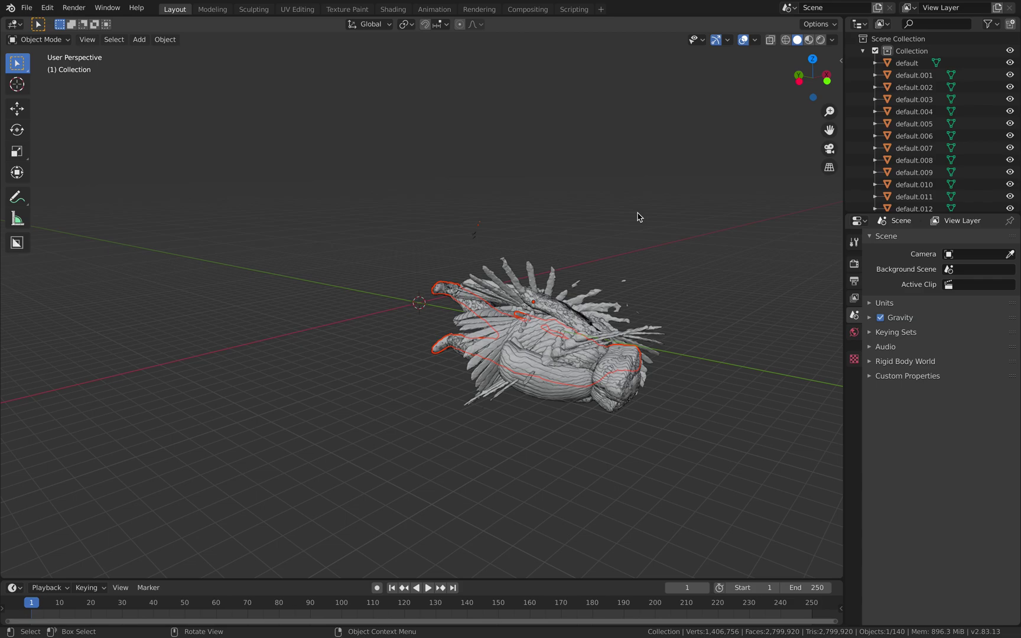
# - Select all objects and rotate them about -95° in the left orthographic view so the figure stands upright
pyautogui.moveTo(529, 288); pyautogui.dragTo(585, 282, button='middle')
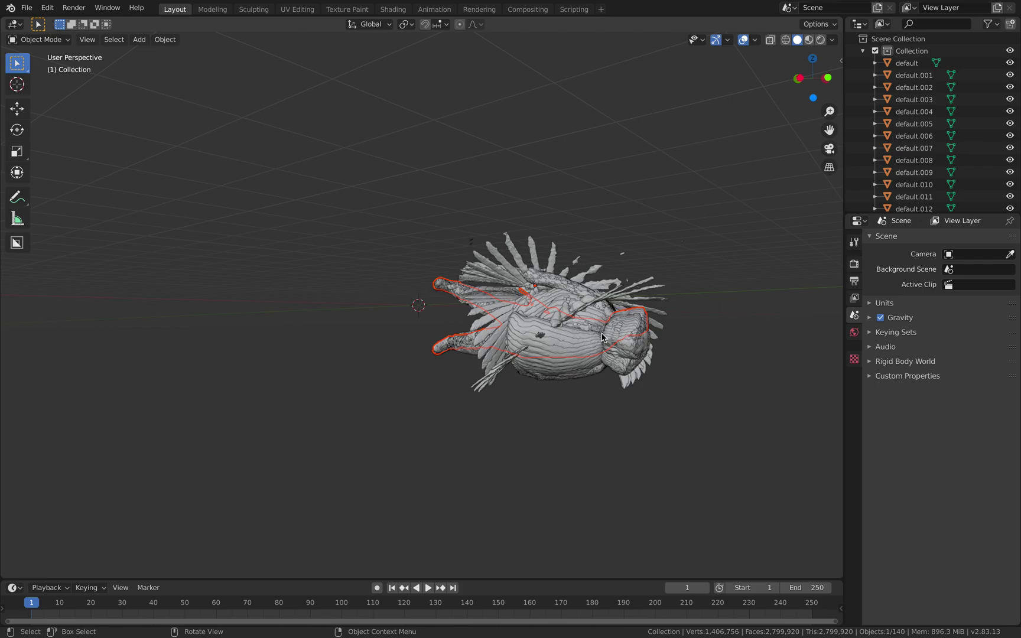
pyautogui.moveTo(602, 337); pyautogui.dragTo(516, 308, button='middle')
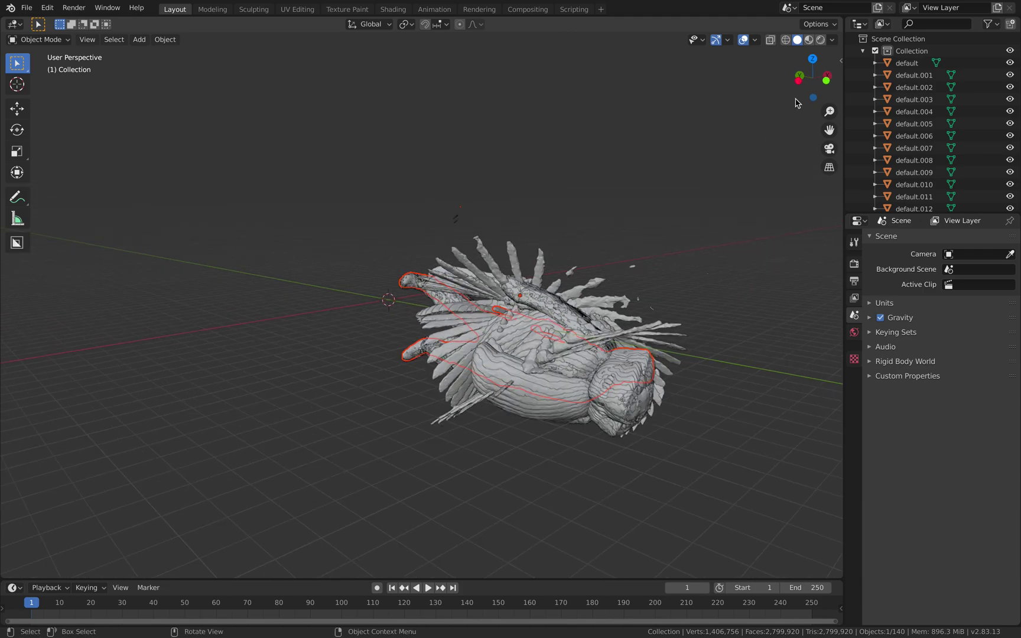
pyautogui.keyDown('shift'); pyautogui.moveTo(605, 233); pyautogui.dragTo(528, 219, button='middle'); pyautogui.keyUp('shift')
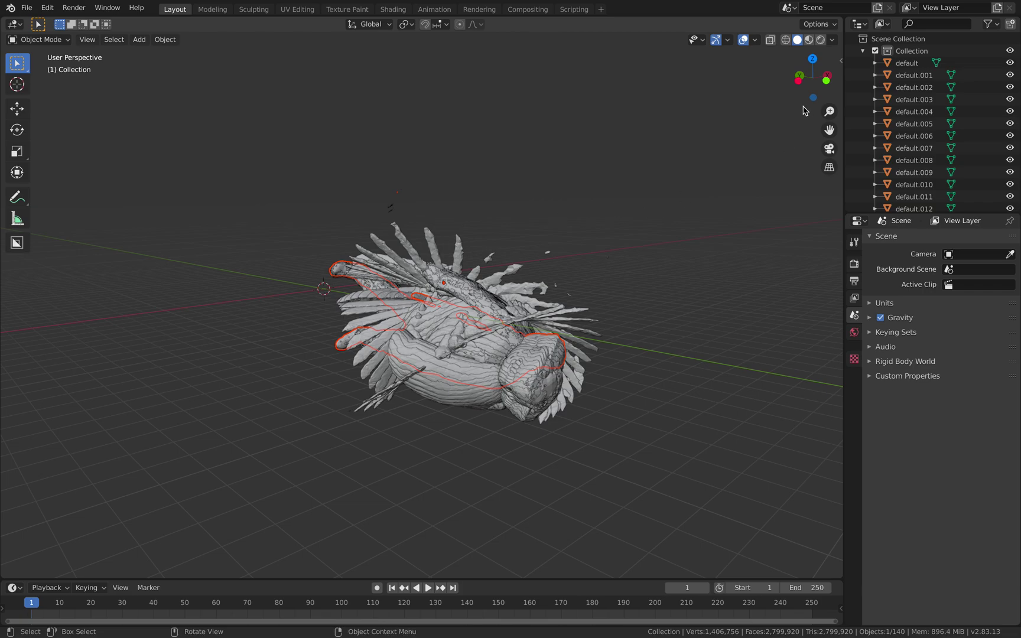
pyautogui.click(800, 81)
pyautogui.press('r')
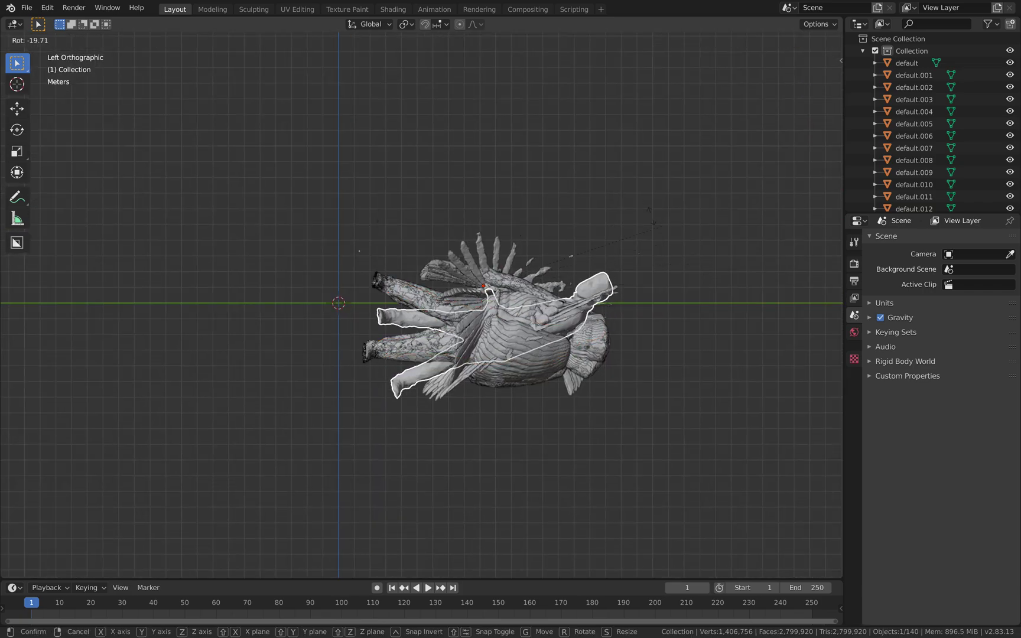
pyautogui.rightClick(664, 297)
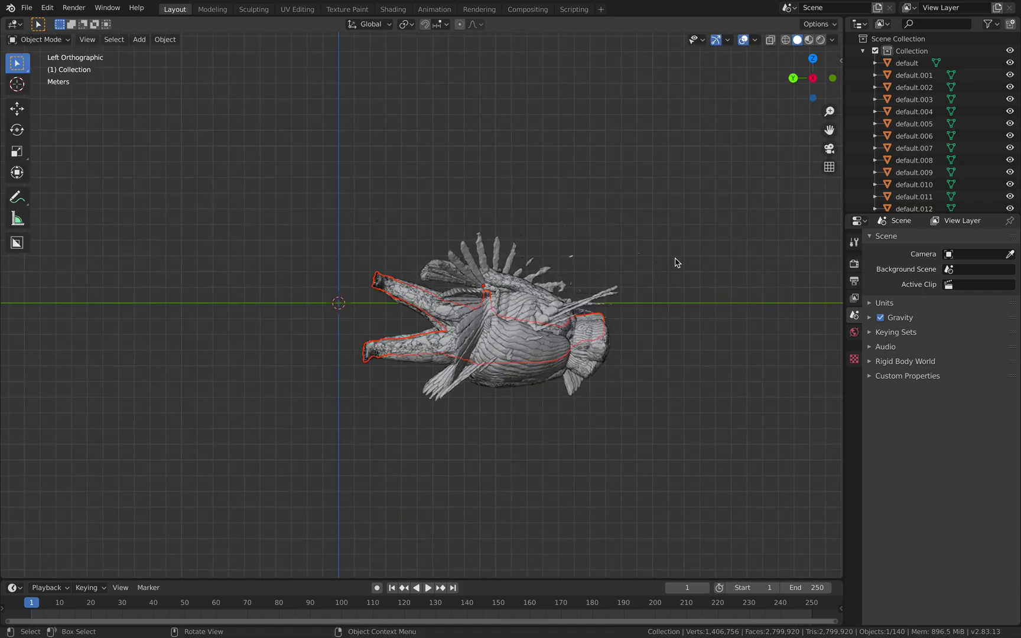
pyautogui.press('a')
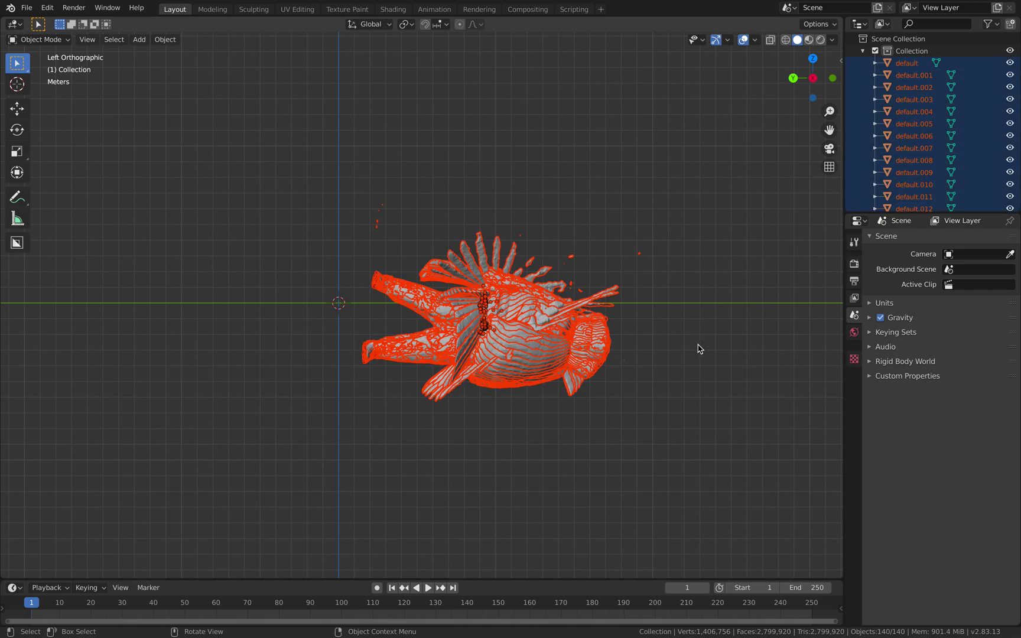
pyautogui.press('r')
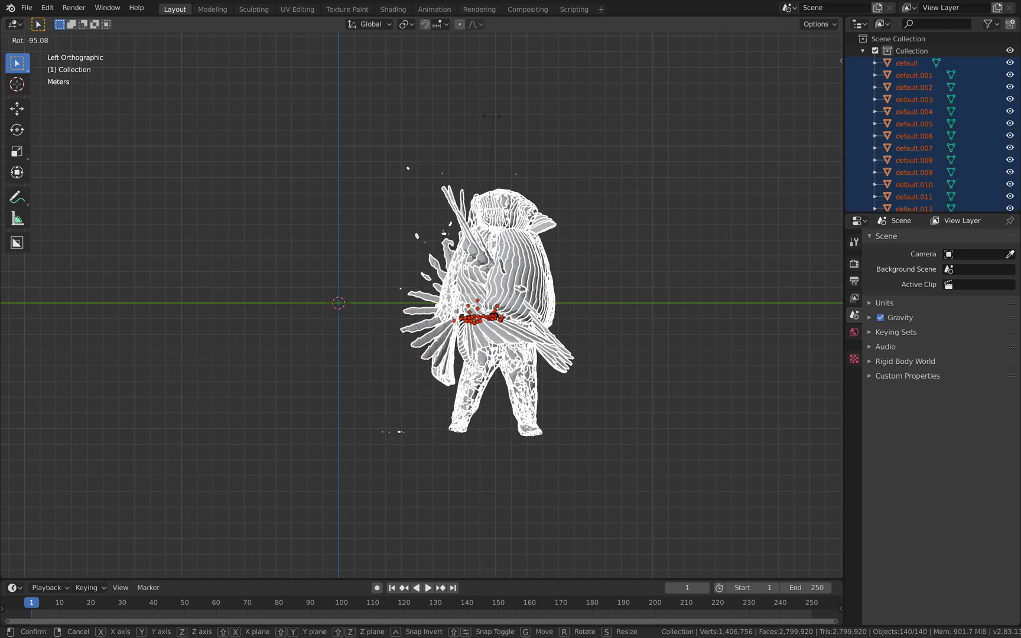
pyautogui.click(485, 114)
# - Move the selected figure onto the ground line and centre it on the world origin, adding a trackball rotation of about 2.3°
pyautogui.press('g')
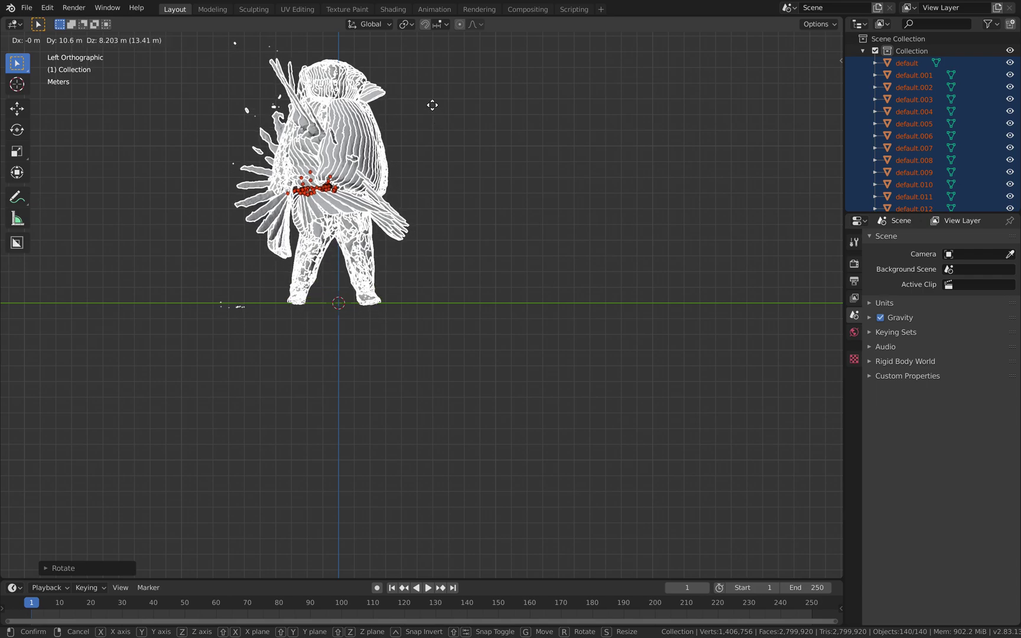
pyautogui.click(433, 106)
pyautogui.press('r')
pyautogui.press('r')
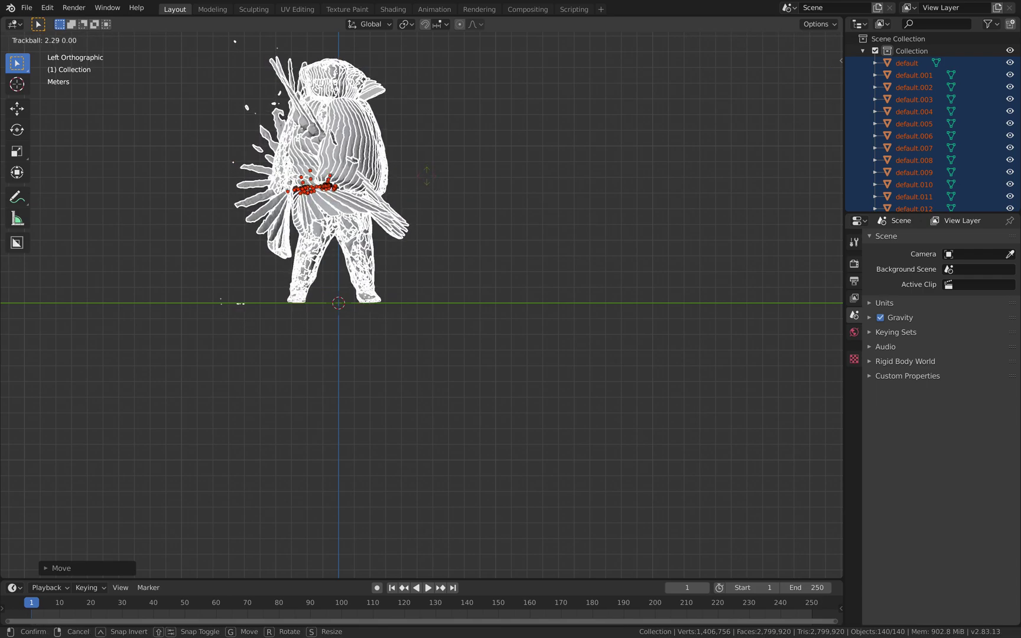
pyautogui.click(428, 182)
pyautogui.press('g')
pyautogui.click(469, 190)
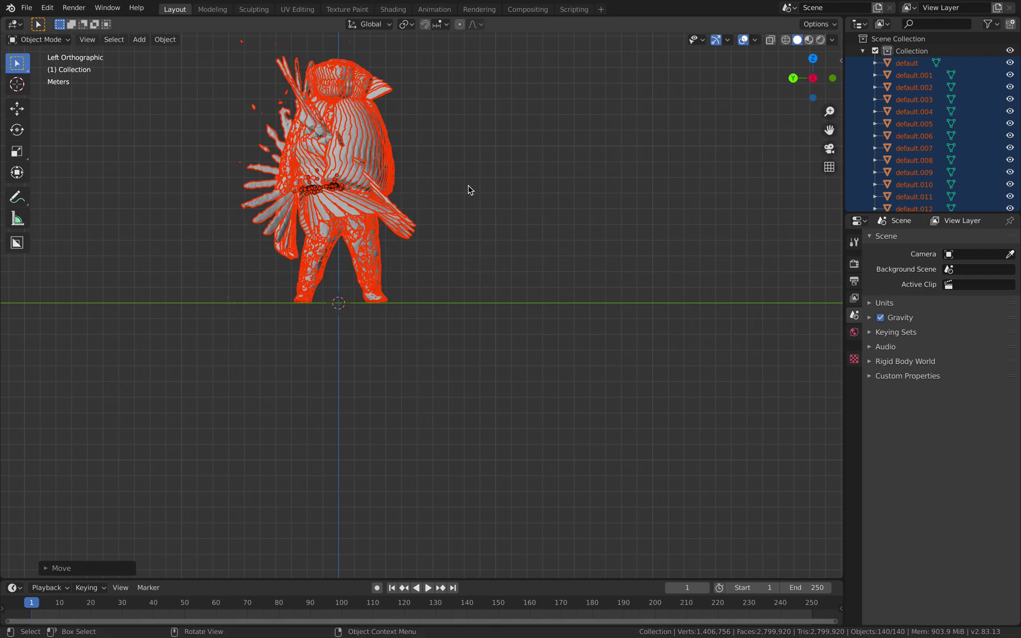
pyautogui.keyDown('shift'); pyautogui.moveTo(468, 189); pyautogui.dragTo(547, 308, button='middle'); pyautogui.keyUp('shift')
# - Save the scene to the Desktop as AN_Flipbook3D_001.blend
pyautogui.click(26, 7)
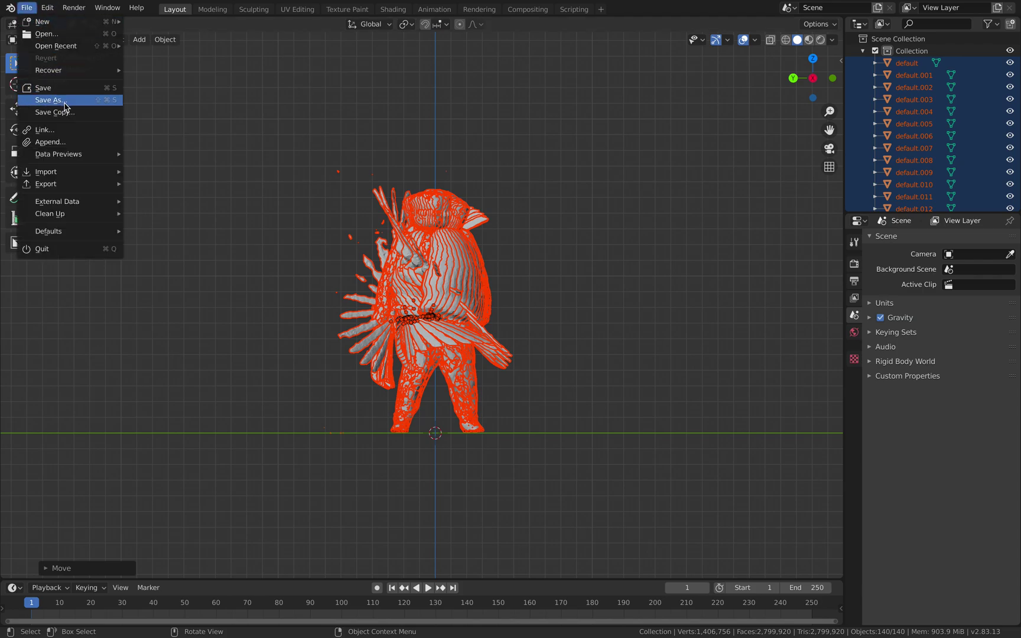
pyautogui.click(65, 101)
pyautogui.click(320, 557)
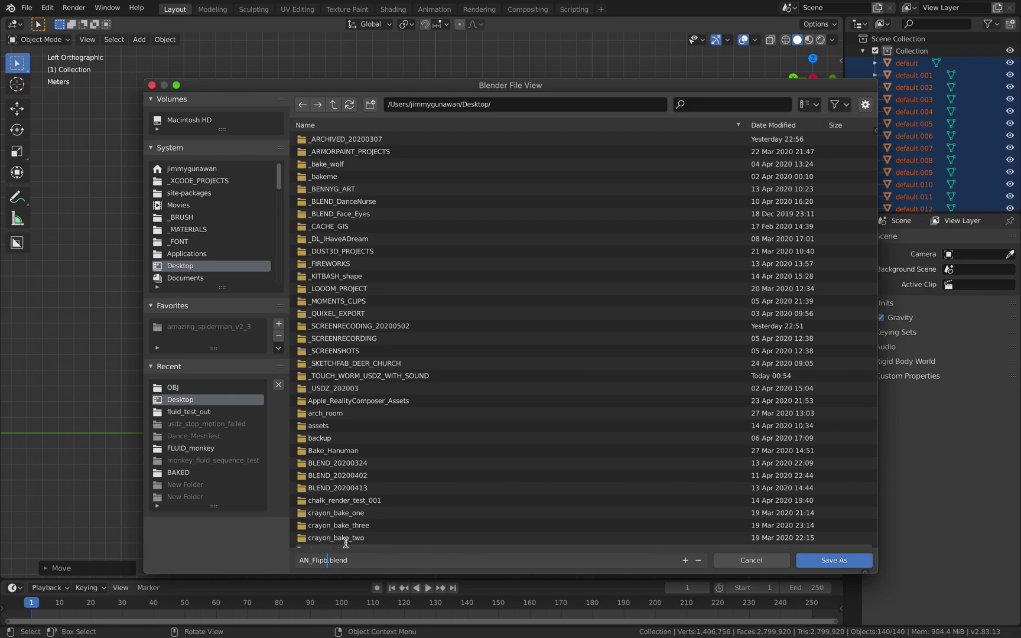
pyautogui.write('AN_Flipbook3D_001')
pyautogui.press('Return')
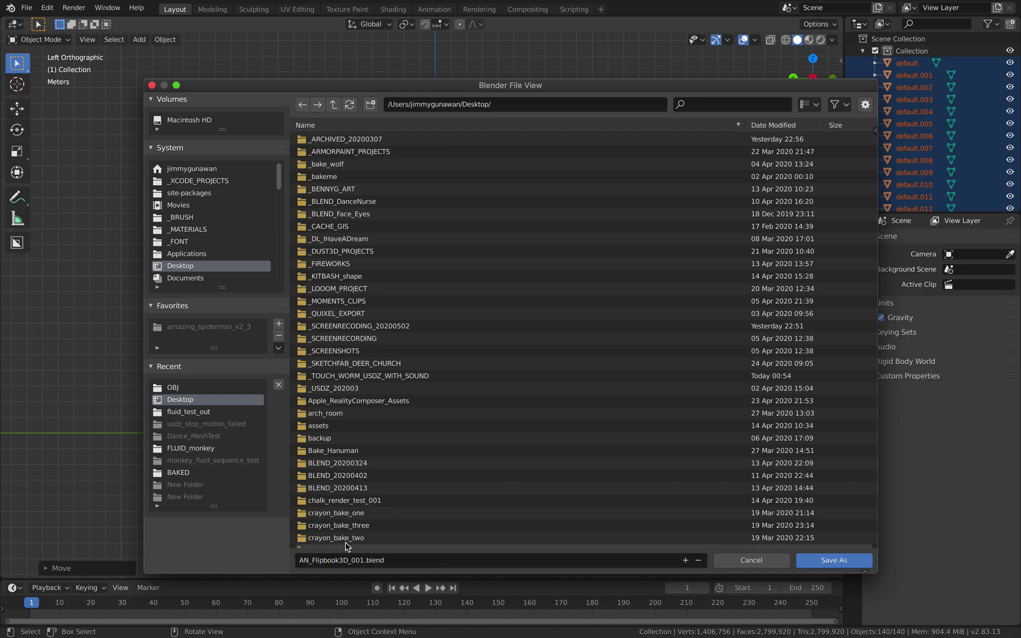
pyautogui.click(856, 559)
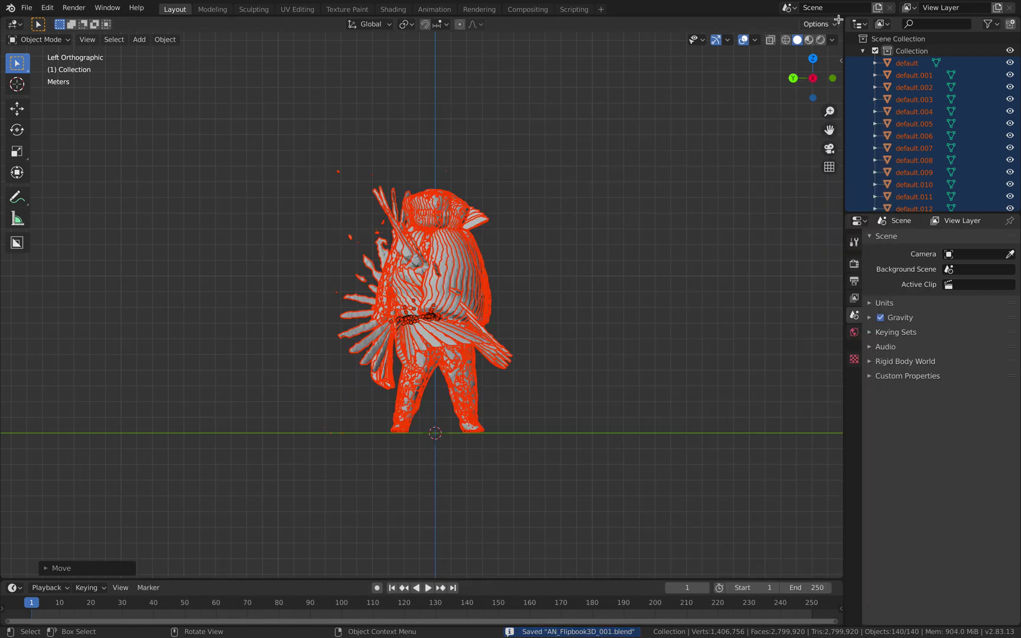
# - Split the 3D viewport into two stacked areas and make the upper one an Animation Nodes editor with a new node tree and collapsed sidebar
pyautogui.moveTo(829, 77); pyautogui.dragTo(590, 276)
pyautogui.moveTo(271, 131); pyautogui.dragTo(269, 125, button='middle')
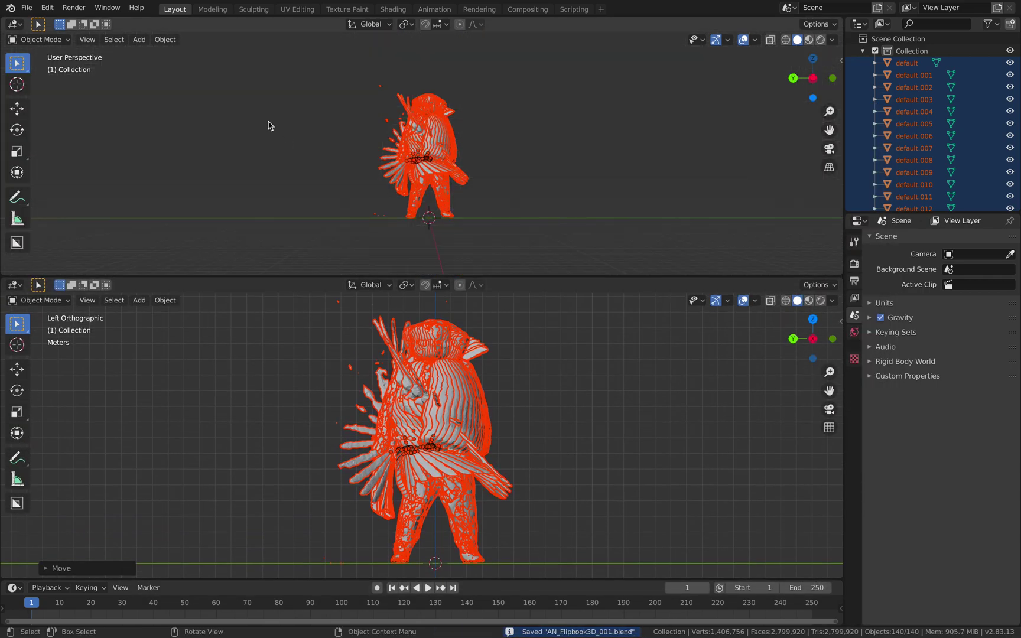
pyautogui.moveTo(340, 154); pyautogui.dragTo(248, 130, button='middle')
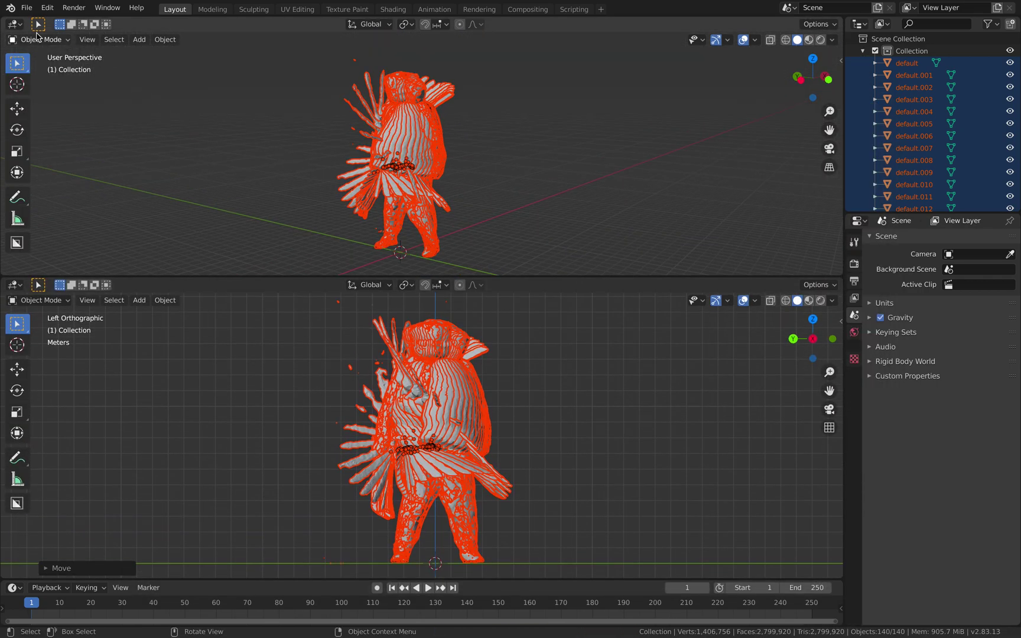
pyautogui.click(14, 24)
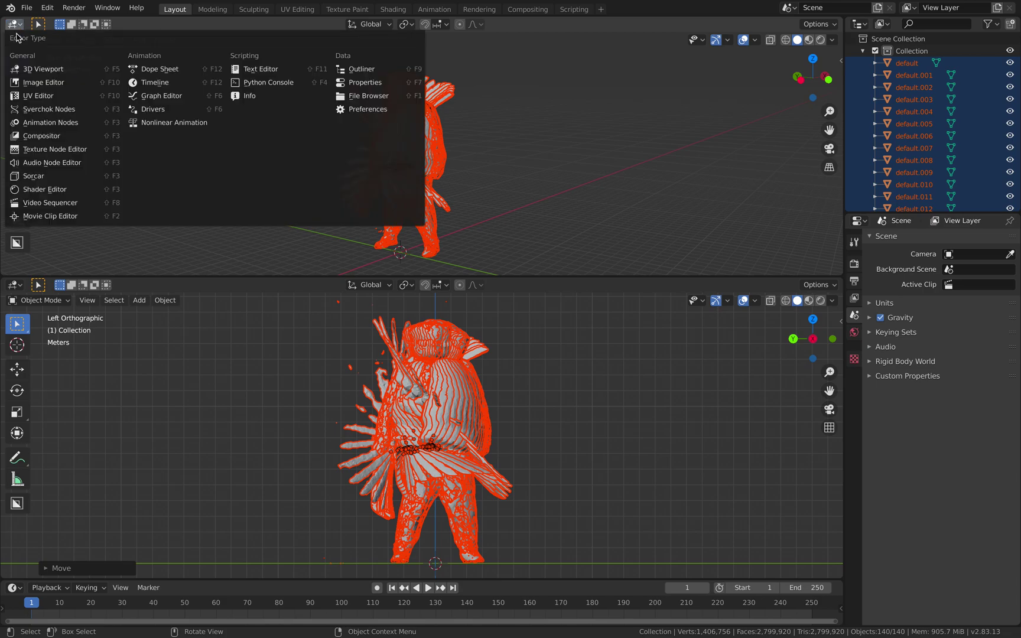
pyautogui.click(71, 122)
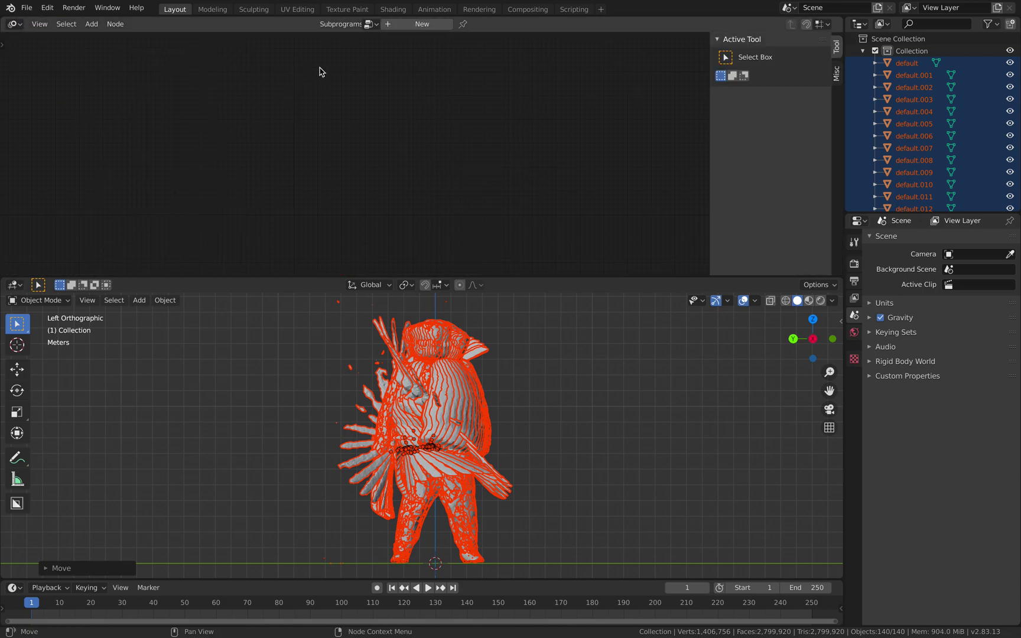
pyautogui.click(396, 26)
pyautogui.moveTo(711, 88); pyautogui.dragTo(841, 100)
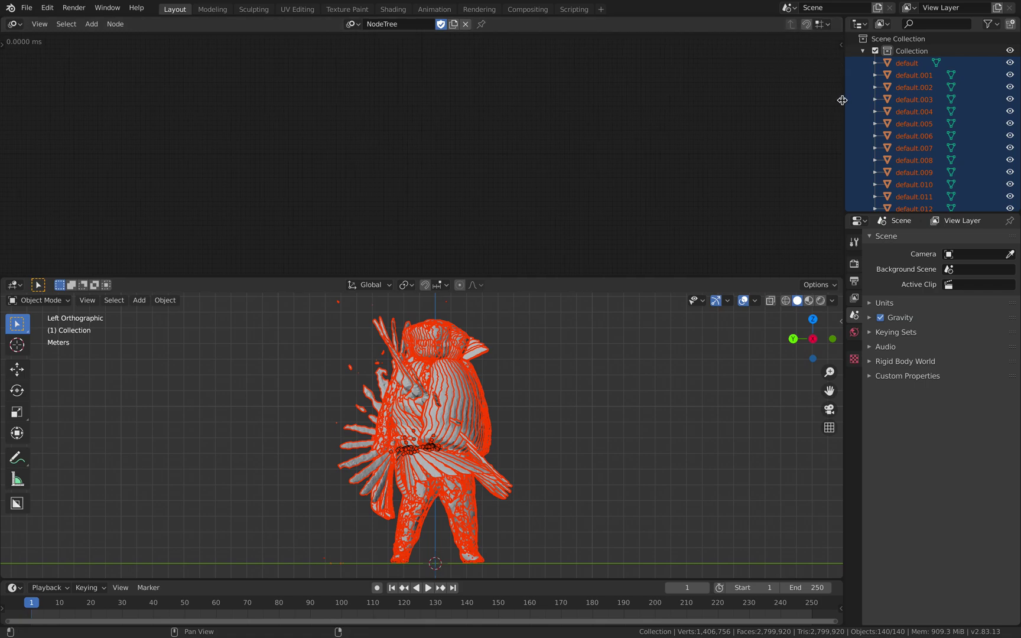
# - Apply all transforms to the selected objects and move them to Collection
pyautogui.moveTo(549, 403); pyautogui.dragTo(479, 395, button='middle')
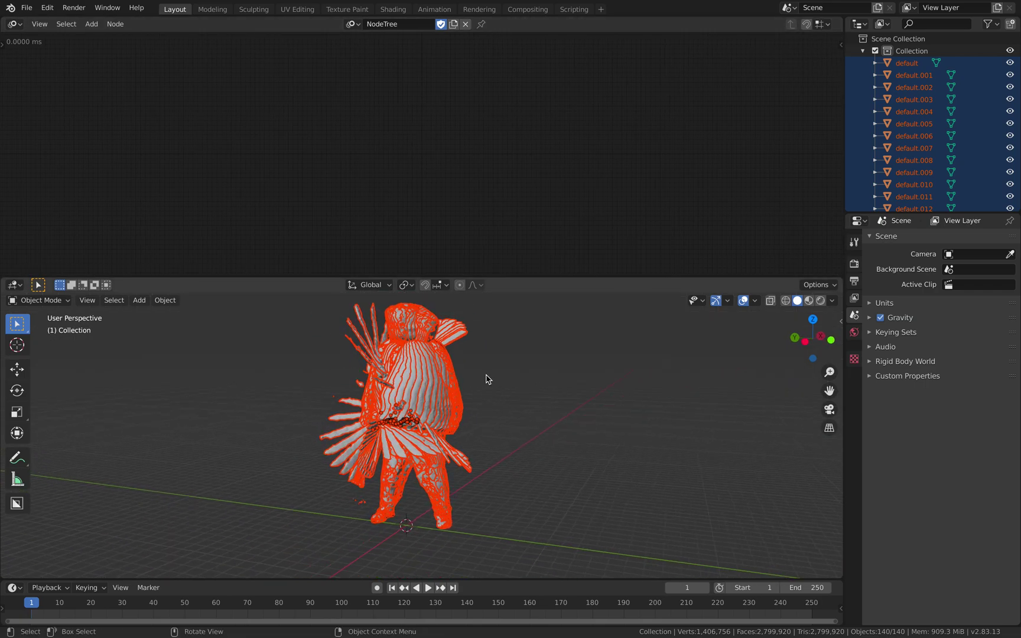
pyautogui.hotkey('ctrl', 'a')
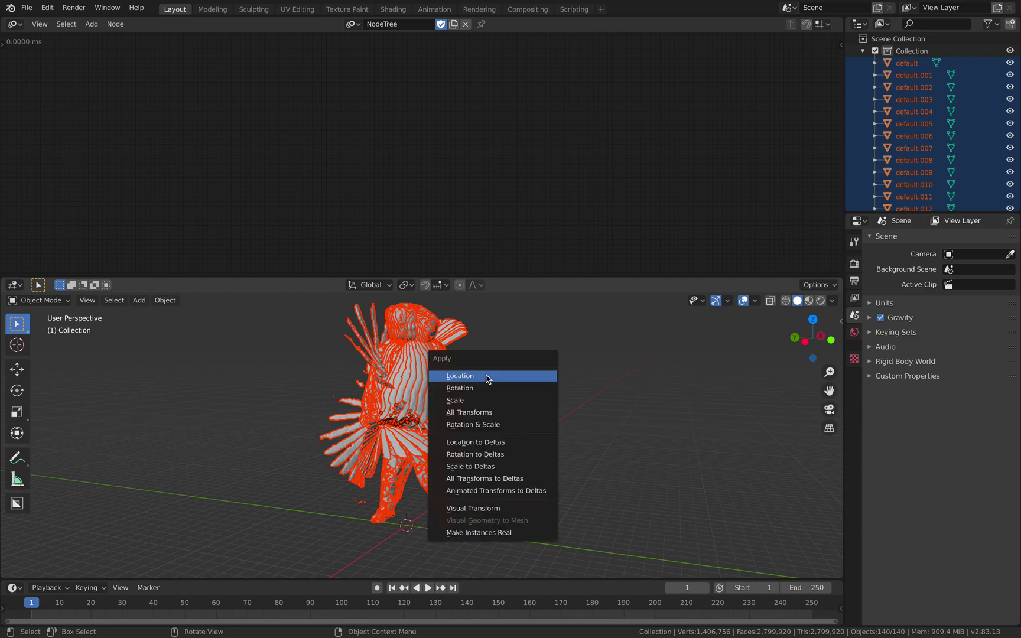
pyautogui.click(483, 413)
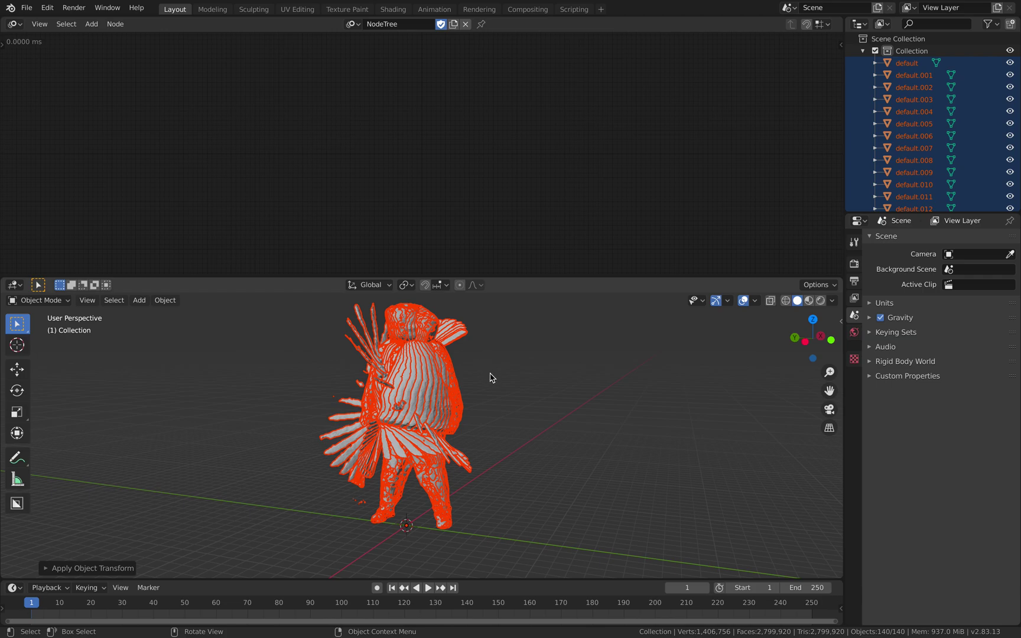
pyautogui.press('m')
pyautogui.click(478, 394)
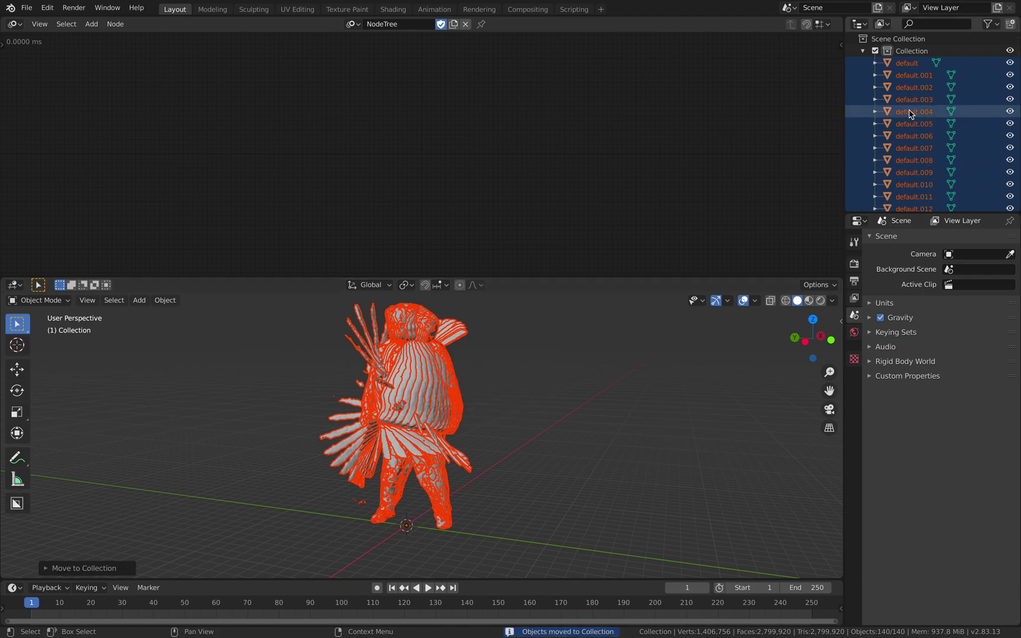
# - Search the nodes for "colle" and place a Collection Info node in the node tree
pyautogui.hotkey('shift', 'a')
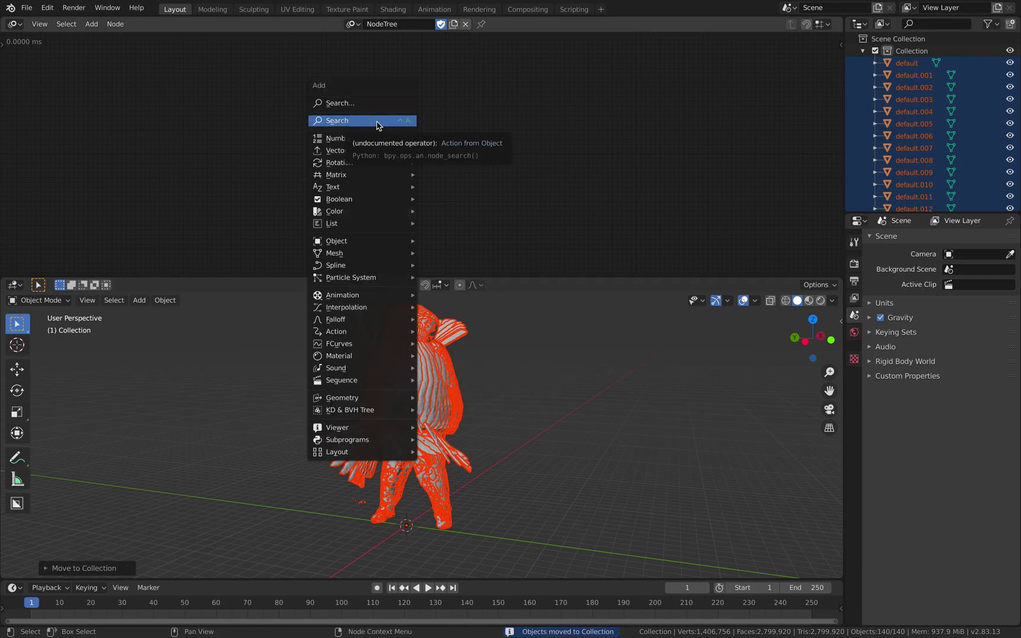
pyautogui.click(376, 121)
pyautogui.write('c')
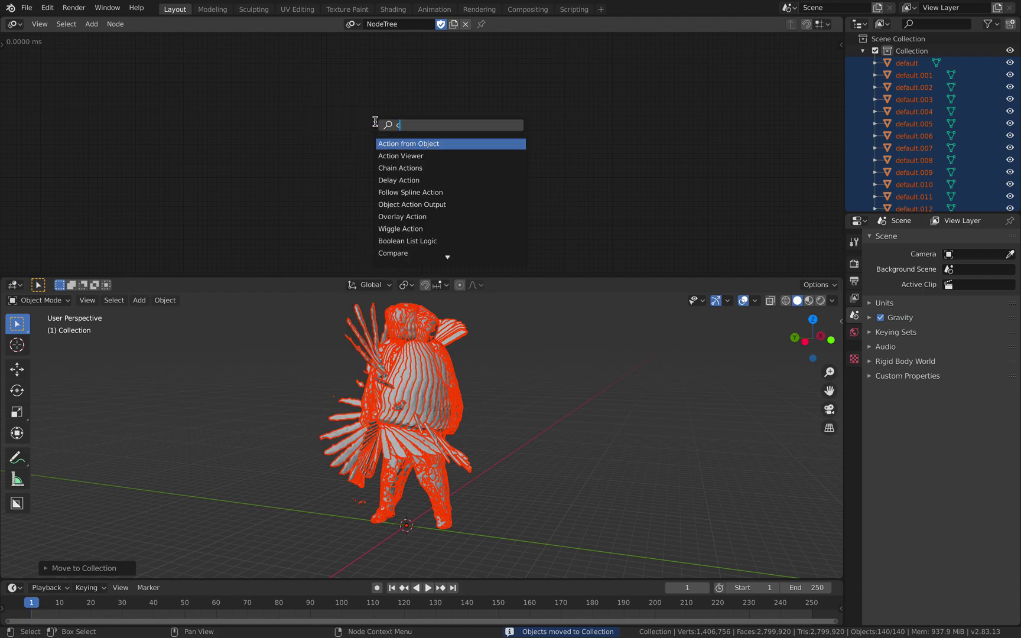
pyautogui.write('olle')
pyautogui.press('Down')
pyautogui.press('Down')
pyautogui.press('Down')
pyautogui.press('Down')
pyautogui.press('Down')
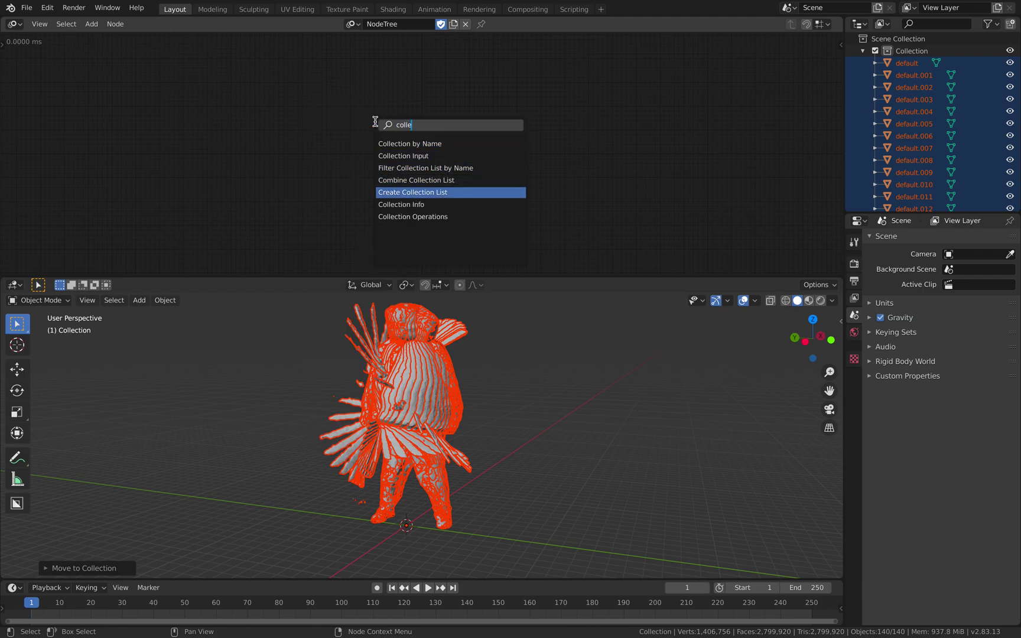
pyautogui.press('Return')
pyautogui.click(321, 121)
# - Set Collection as the source of the Collection Info node
pyautogui.scroll(1, 321, 121)
pyautogui.click(270, 108)
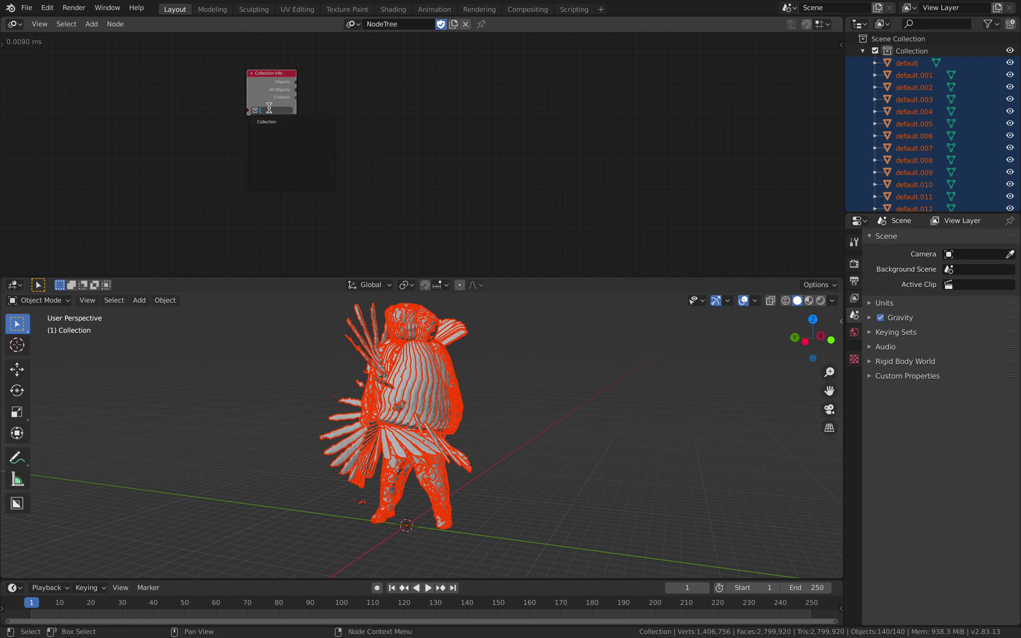
pyautogui.click(273, 120)
pyautogui.moveTo(352, 97); pyautogui.dragTo(355, 122, button='middle')
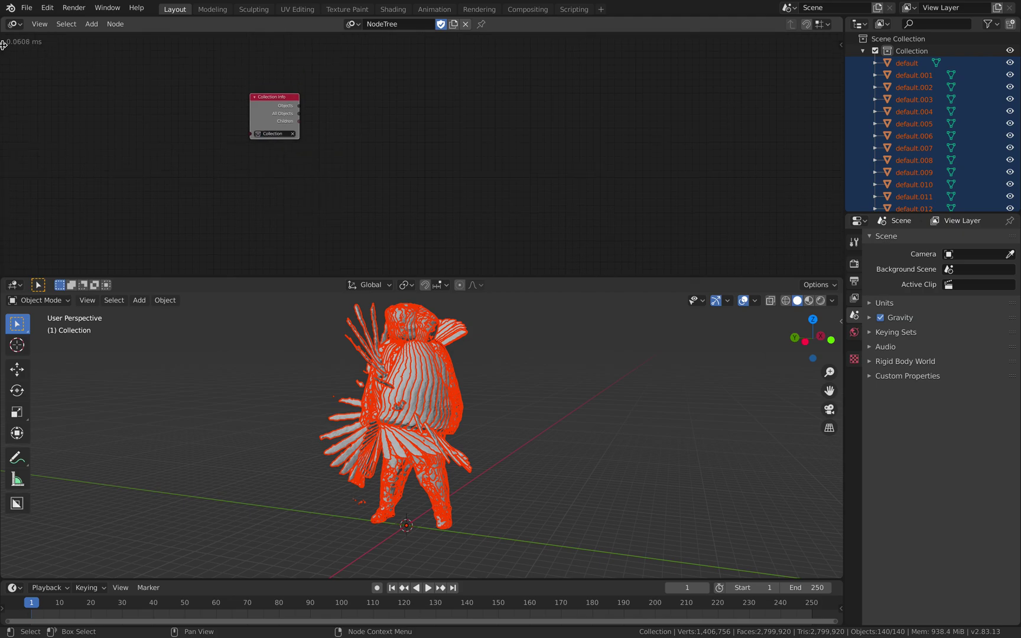
# - Change the node tree's auto execution from Always to Tree Changed, Frame Changed and Property Changed
pyautogui.moveTo(3, 44); pyautogui.dragTo(92, 87)
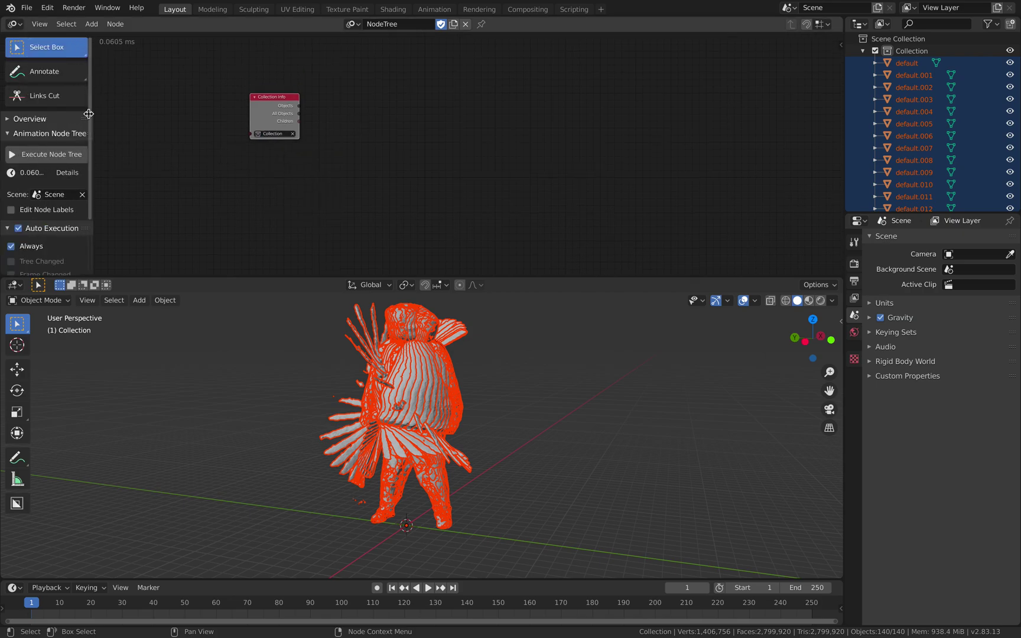
pyautogui.scroll(-2, 52, 215)
pyautogui.click(34, 198)
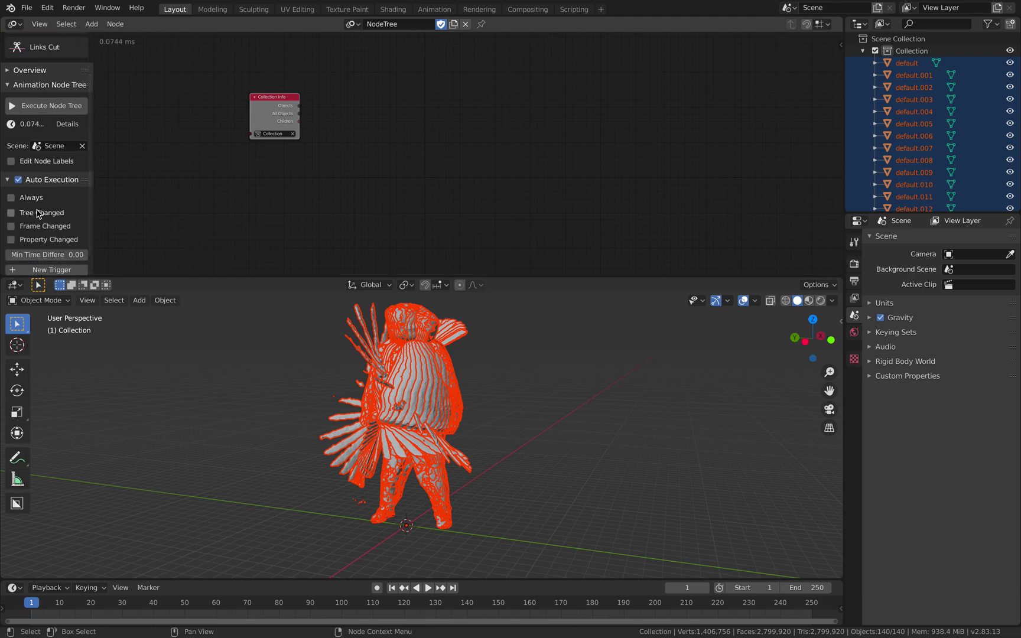
pyautogui.moveTo(40, 213); pyautogui.dragTo(44, 240)
# - Create a loop through 'All Objects' from the Collection Info node and place its Loop Input node beside the Invoke Subprogram node
pyautogui.scroll(4, 278, 163)
pyautogui.moveTo(346, 141); pyautogui.dragTo(389, 152, button='middle')
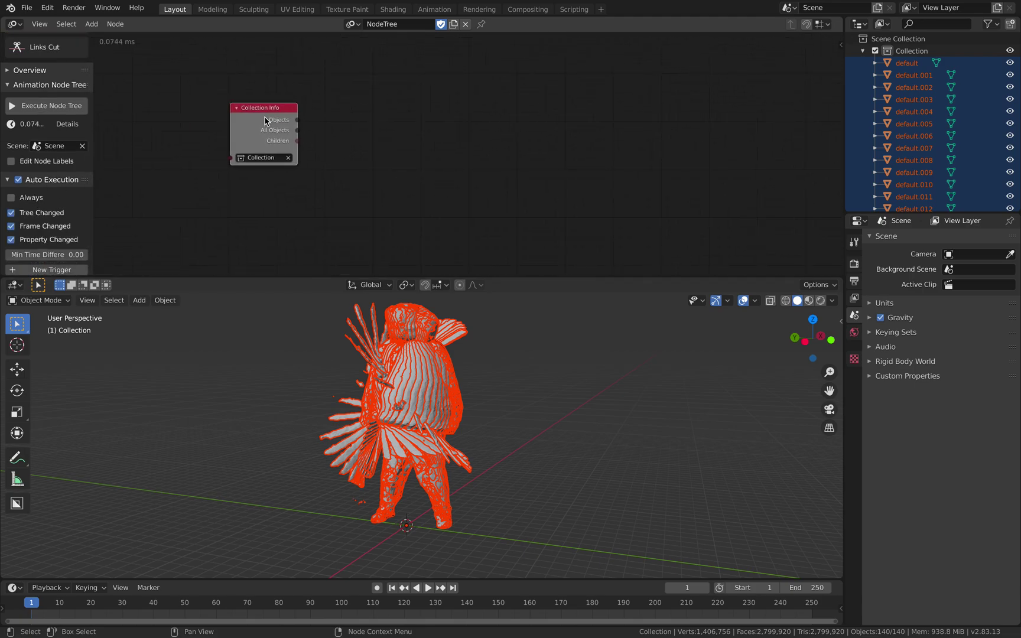
pyautogui.moveTo(296, 130); pyautogui.dragTo(340, 99)
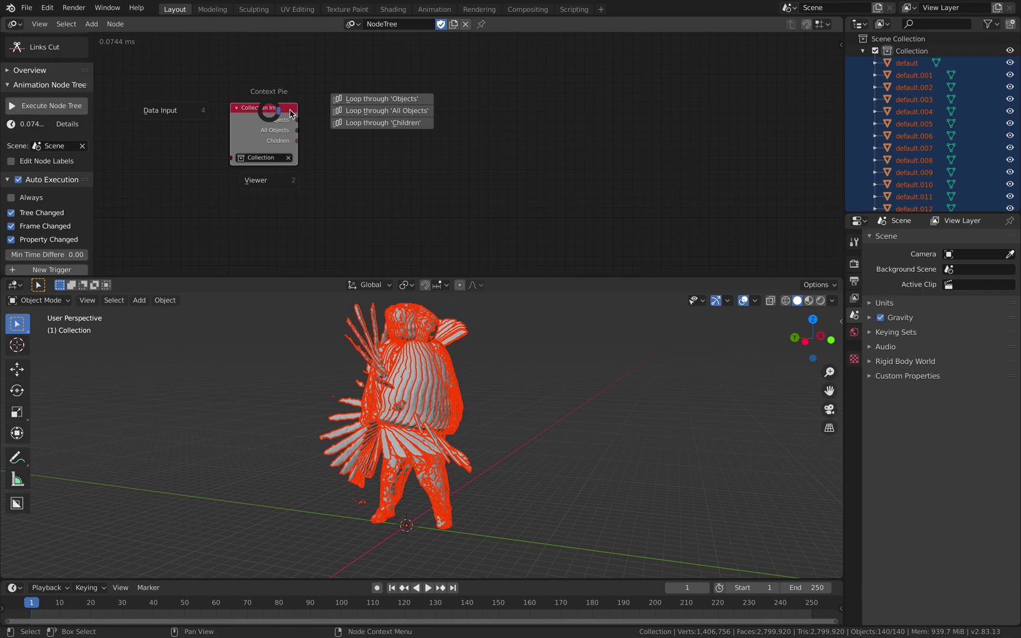
pyautogui.click(383, 111)
pyautogui.click(477, 107)
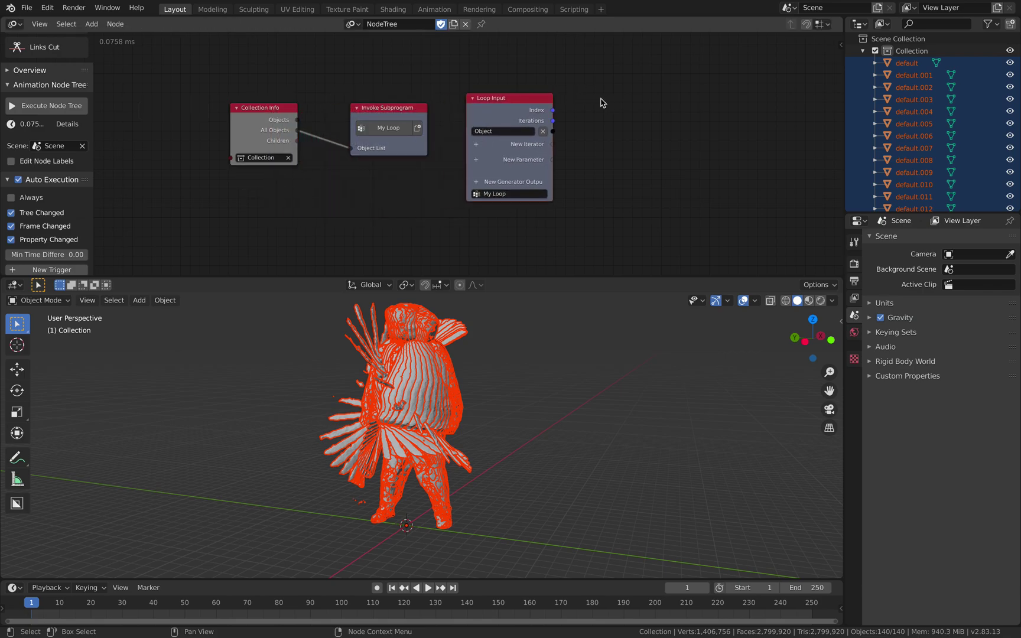
# - Search the nodes for "object tran" and place an Object Transforms Output node beyond the Loop Input node
pyautogui.moveTo(604, 100); pyautogui.dragTo(467, 102, button='middle')
pyautogui.hotkey('shift', 'a')
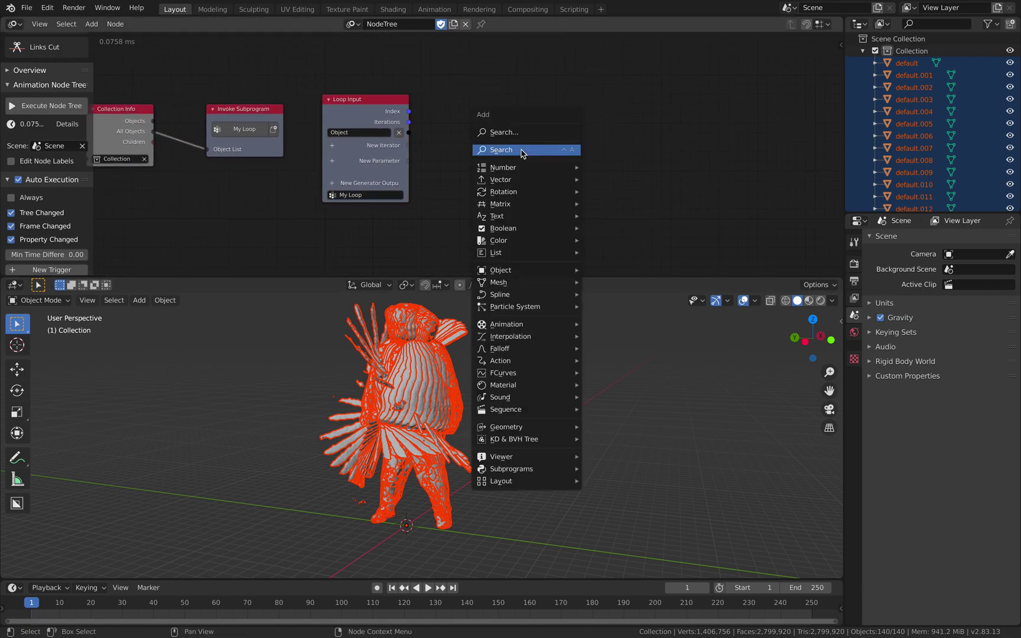
pyautogui.click(521, 151)
pyautogui.write('object')
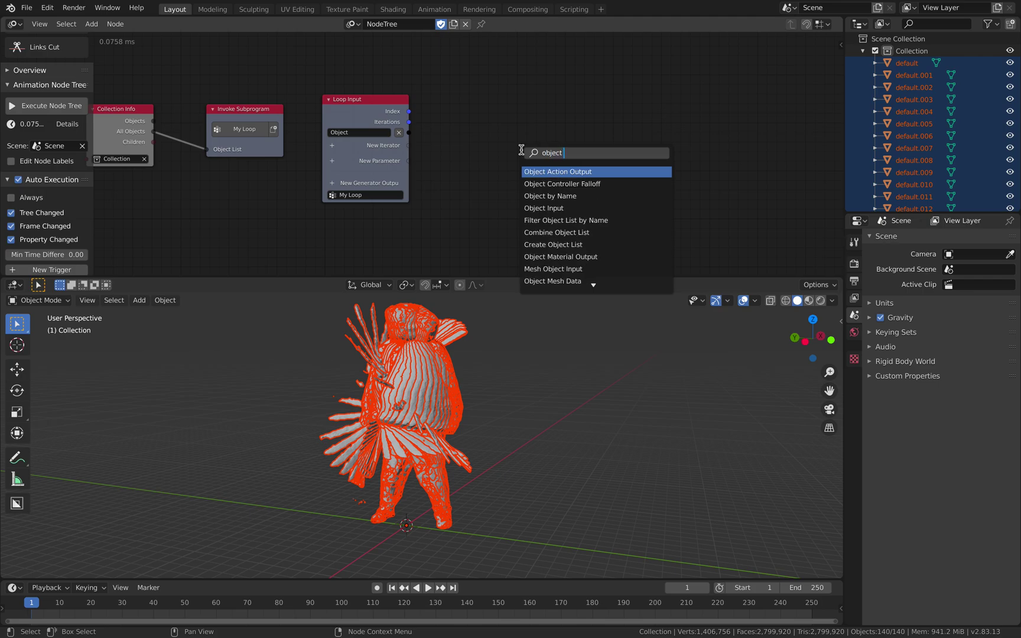
pyautogui.write(' tran')
pyautogui.press('Down')
pyautogui.press('Return')
pyautogui.click(587, 146)
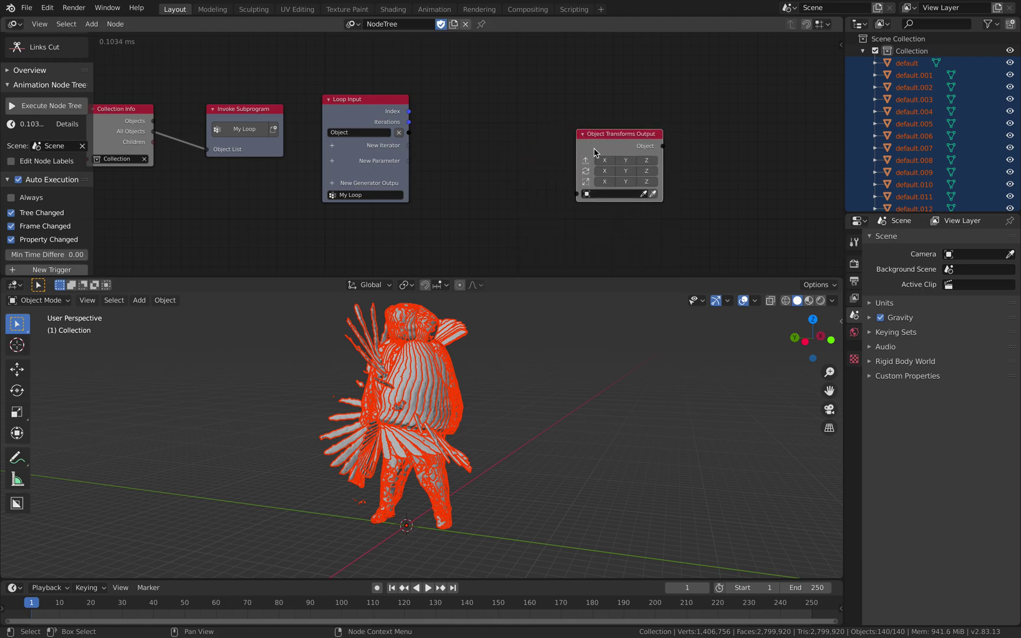
# - Enable X, Y and Z scale on the Object Transforms Output node, link the loop's Object to it, and set the scale to 0.89
pyautogui.moveTo(608, 184); pyautogui.dragTo(646, 182)
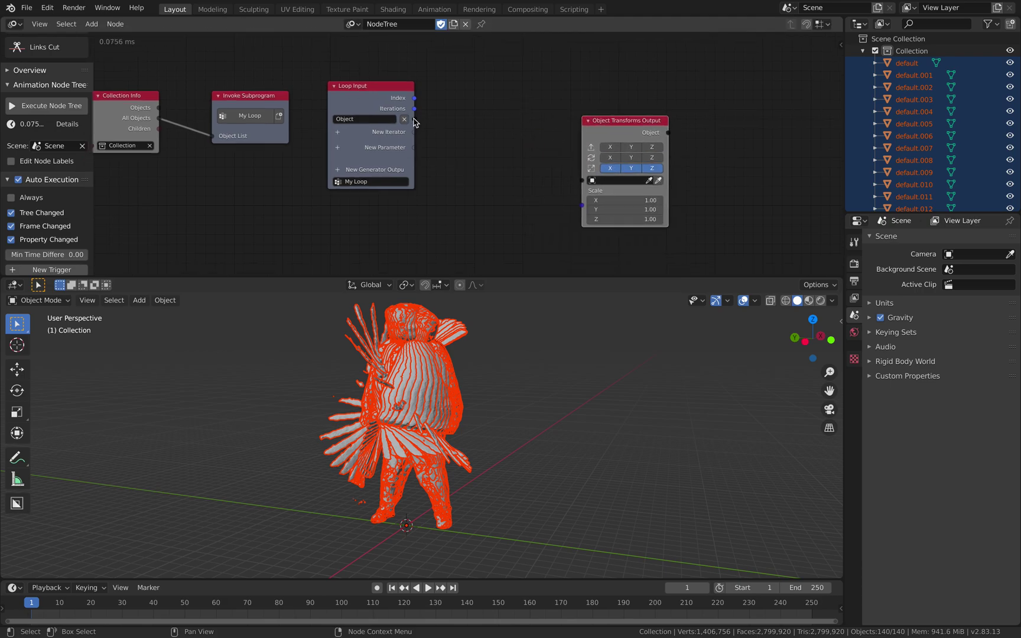
pyautogui.moveTo(414, 120); pyautogui.dragTo(583, 180)
pyautogui.moveTo(644, 200)
pyautogui.mouseDown()
pyautogui.moveTo(644, 219)
pyautogui.moveTo(614, 219)
pyautogui.moveTo(662, 200)
pyautogui.mouseUp()
pyautogui.moveTo(629, 125); pyautogui.dragTo(687, 108)
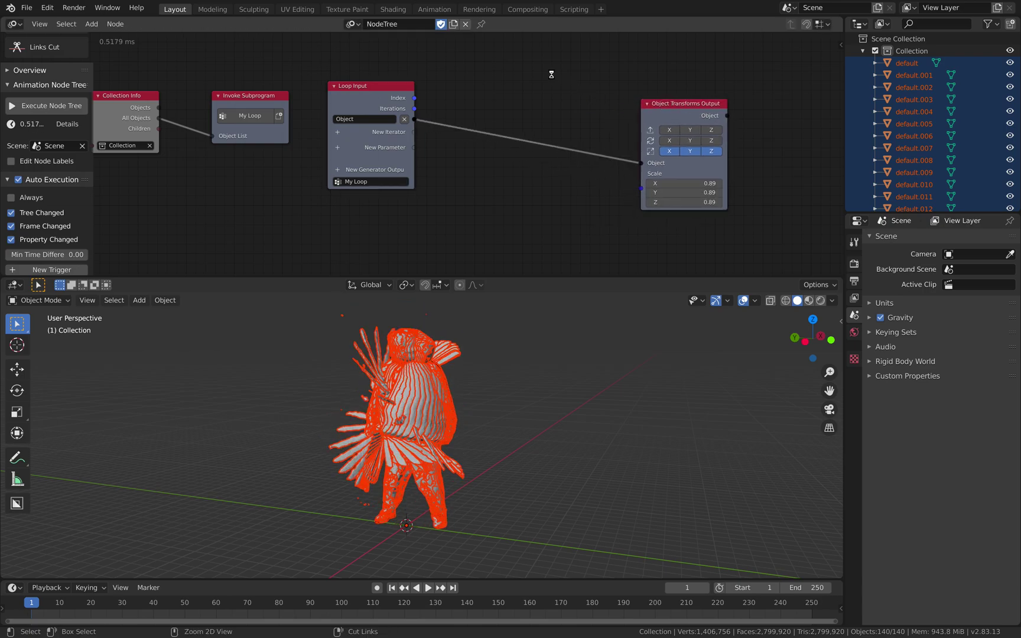
# - Add a Compare node above the Object Transforms Output link and connect the loop's Index to its A input
pyautogui.moveTo(532, 98); pyautogui.dragTo(527, 125, button='middle')
pyautogui.hotkey('shift', 'a')
pyautogui.click(514, 103)
pyautogui.write('comp')
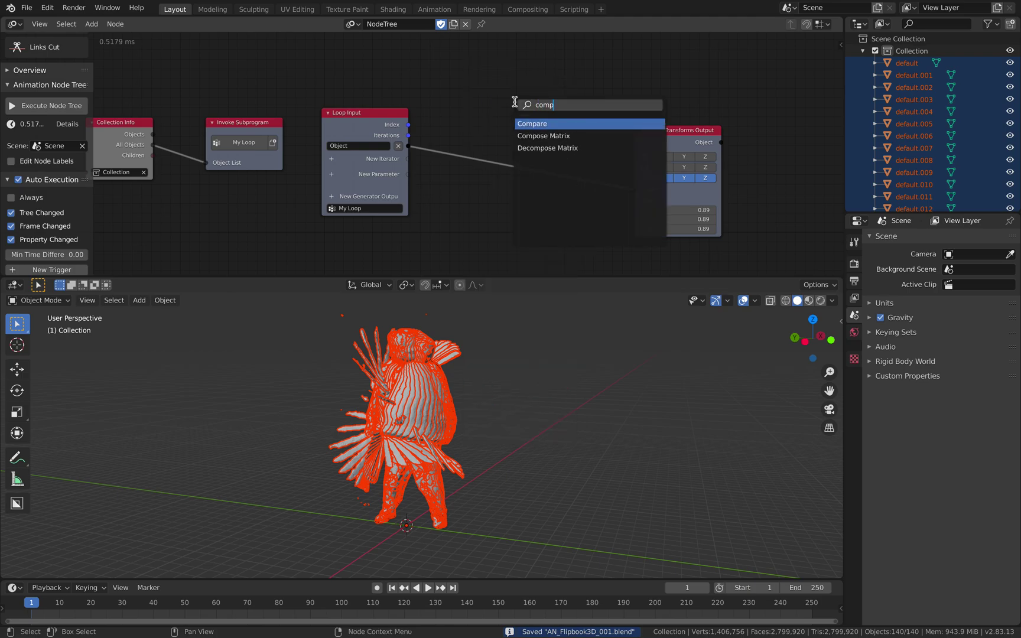
pyautogui.press('Return')
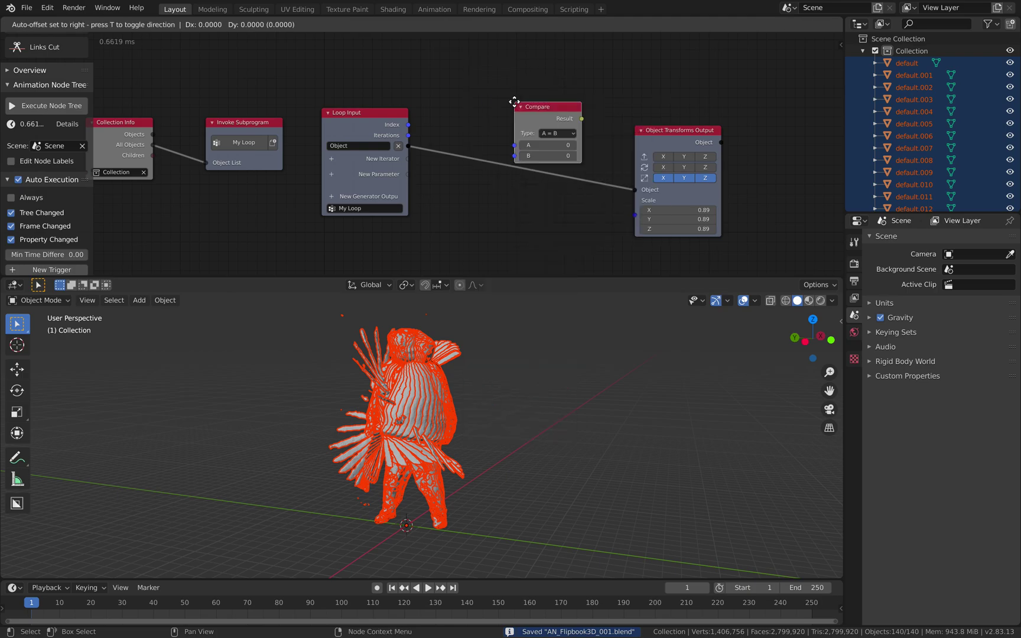
pyautogui.click(488, 75)
pyautogui.moveTo(408, 125); pyautogui.dragTo(438, 125)
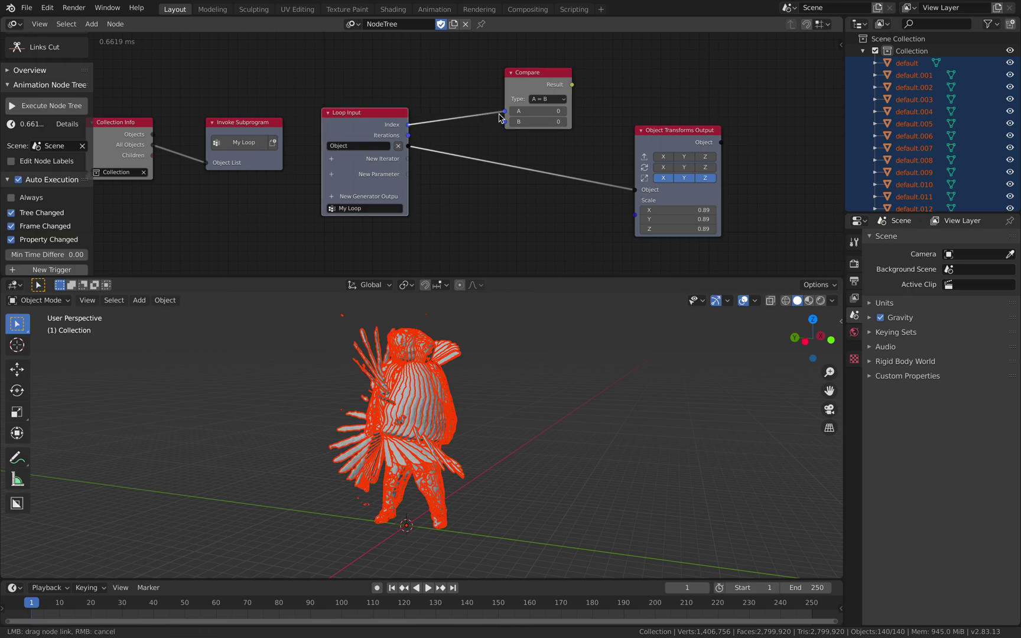
pyautogui.moveTo(499, 118); pyautogui.dragTo(504, 111)
# - Search the nodes for "fra", add a Time Info node and connect its Frame output to the Compare node's B input
pyautogui.hotkey('shift', 'a')
pyautogui.click(449, 204)
pyautogui.write('fra')
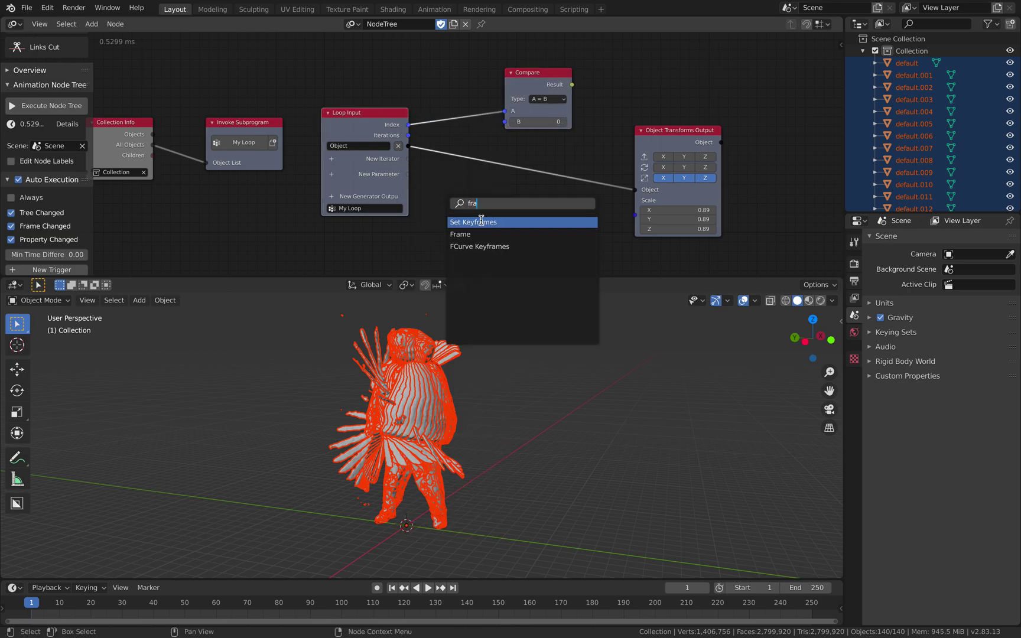
pyautogui.click(481, 234)
pyautogui.click(481, 196)
pyautogui.moveTo(469, 185); pyautogui.dragTo(485, 168)
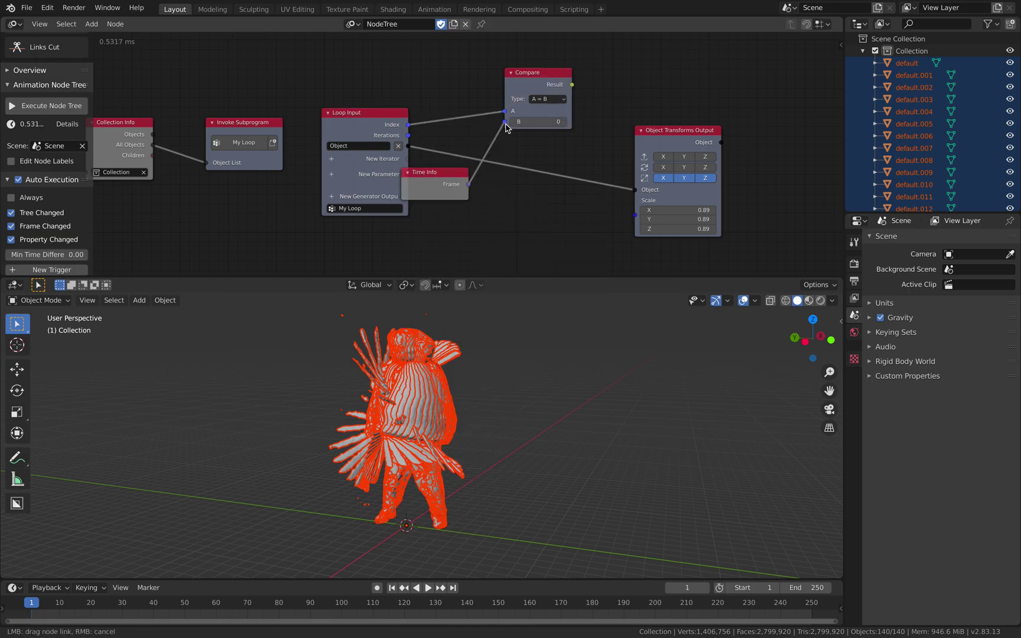
pyautogui.moveTo(506, 127); pyautogui.dragTo(505, 122)
# - Spread the Compare and Object Transforms Output nodes apart and add a Combine Vector node between them
pyautogui.moveTo(687, 137); pyautogui.dragTo(744, 137)
pyautogui.moveTo(537, 75); pyautogui.dragTo(514, 73)
pyautogui.moveTo(601, 78); pyautogui.dragTo(600, 84, button='middle')
pyautogui.hotkey('shift', 'a')
pyautogui.click(600, 81)
pyautogui.write('compose')
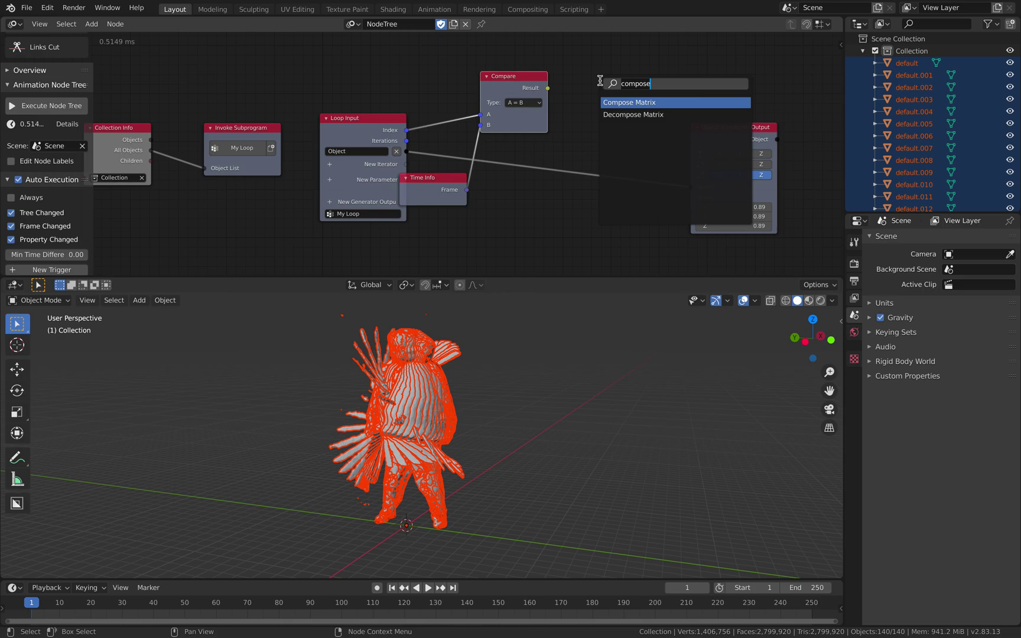
pyautogui.press('BackSpace')
pyautogui.press('BackSpace')
pyautogui.press('BackSpace')
pyautogui.press('BackSpace')
pyautogui.write('bine v')
pyautogui.press('Down')
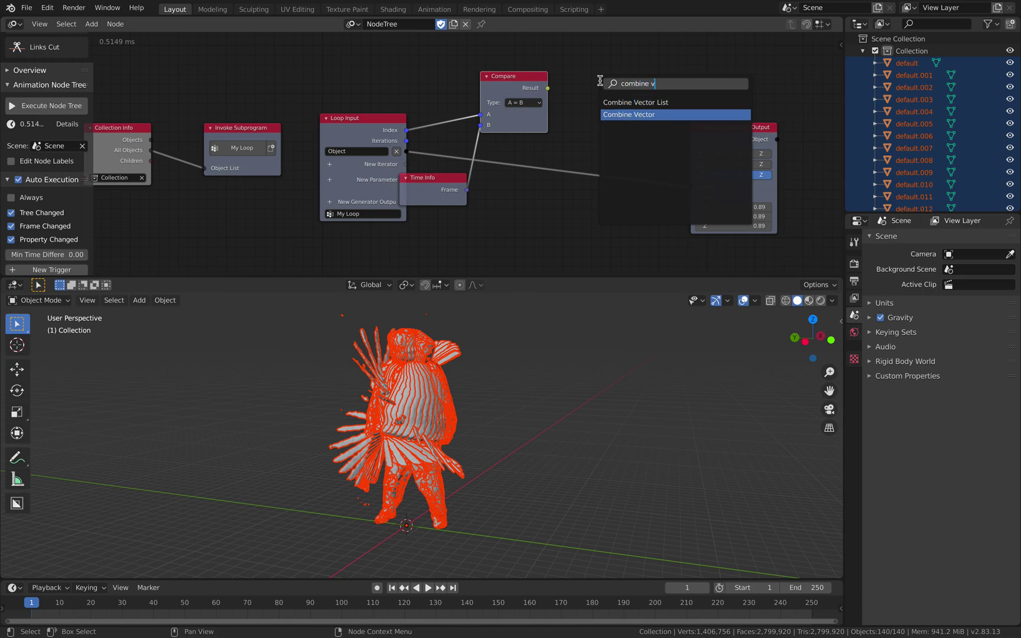
pyautogui.press('Return')
pyautogui.click(599, 80)
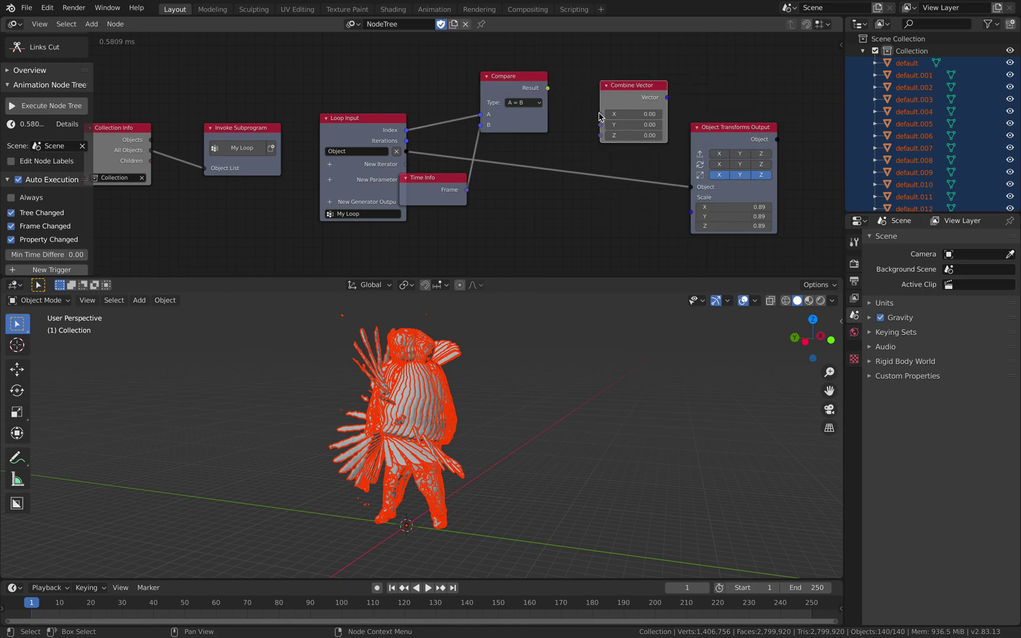
# - Connect the Compare Result to the Combine Vector's X, Y and Z, and its Vector output to the Object Transforms Output's Scale
pyautogui.scroll(-2, 560, 95)
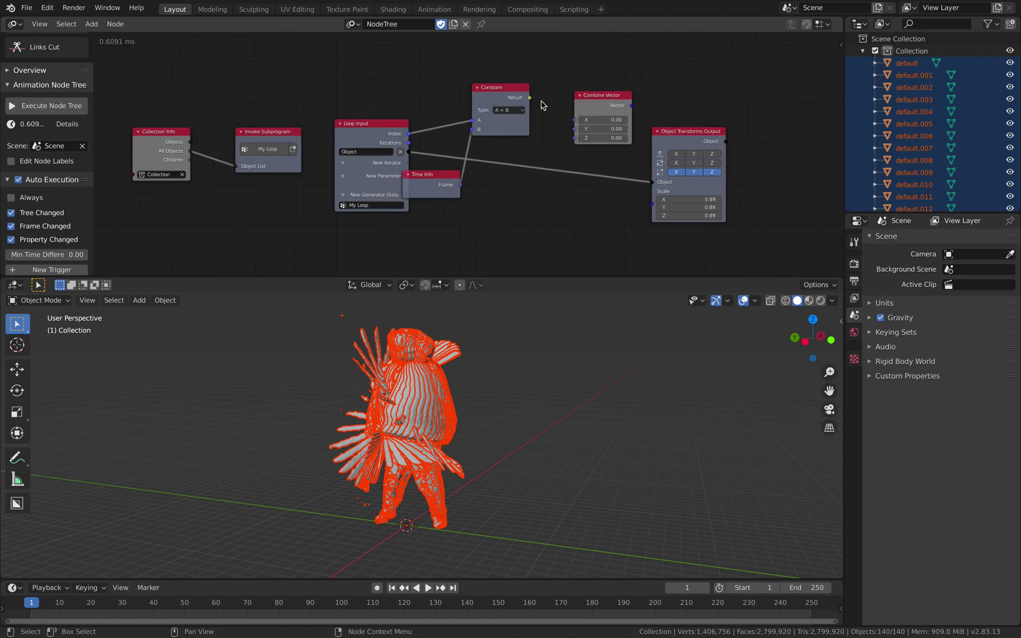
pyautogui.scroll(1, 541, 99)
pyautogui.moveTo(537, 93); pyautogui.dragTo(587, 137)
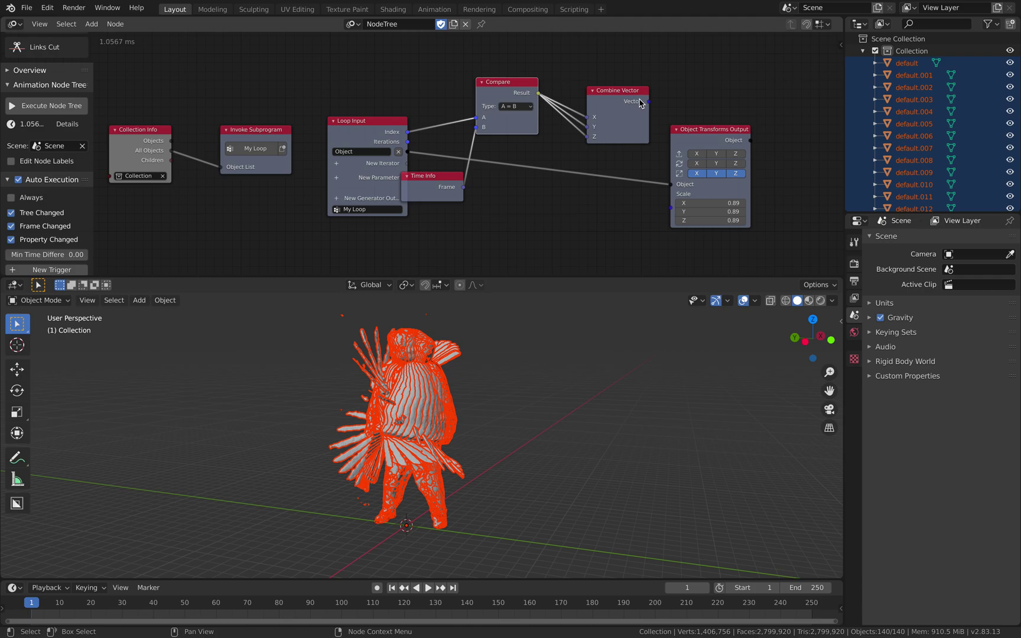
pyautogui.moveTo(649, 101); pyautogui.dragTo(663, 158)
pyautogui.moveTo(671, 211); pyautogui.dragTo(671, 207)
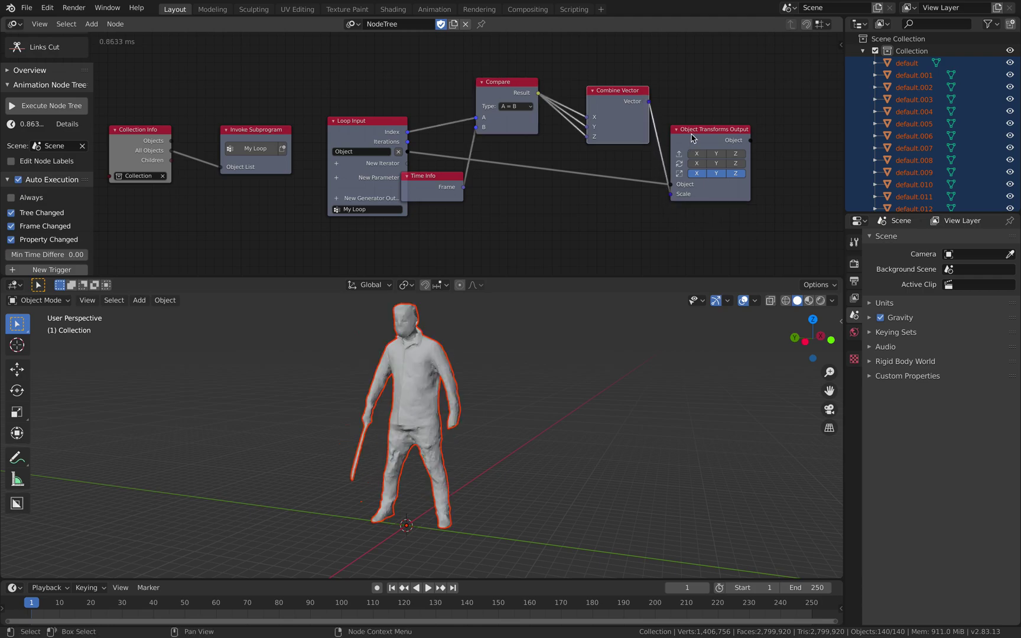
# - Play the animation in the viewport to check the flipbook effect, then stop it
pyautogui.press('space')
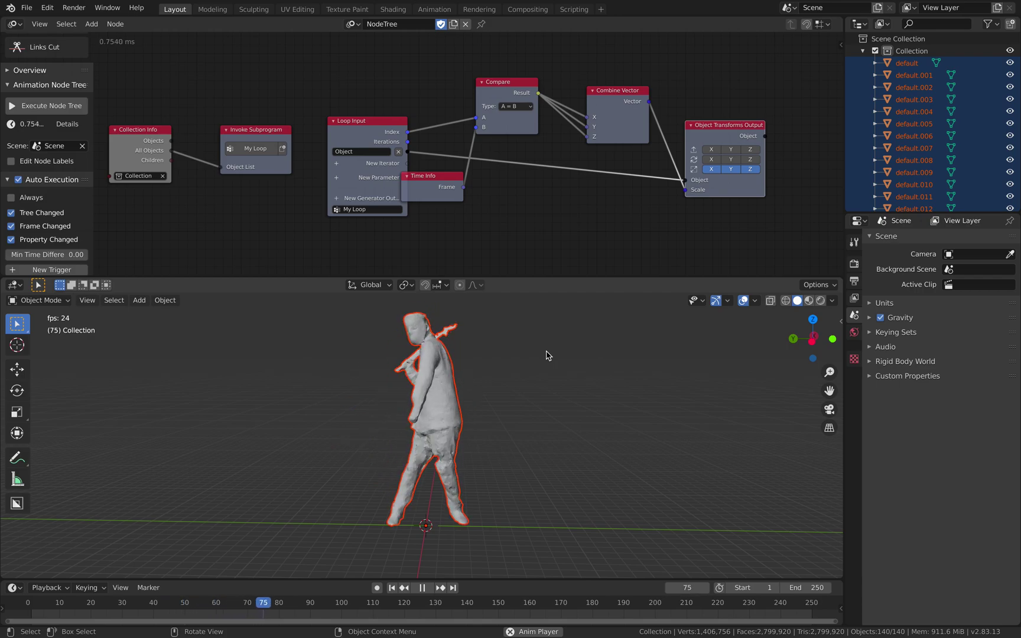
pyautogui.press('space')
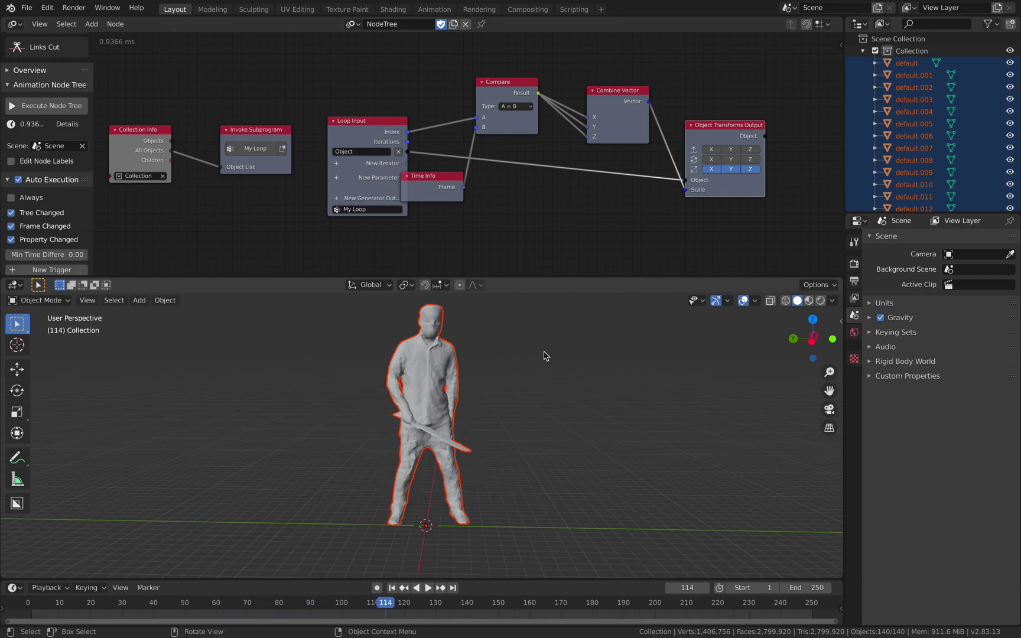
pyautogui.moveTo(544, 356); pyautogui.dragTo(486, 522, button='middle')
# - Scrub the timeline to frame 129 and set the scene's end frame to 130
pyautogui.click(499, 604)
pyautogui.moveTo(499, 606); pyautogui.dragTo(432, 602)
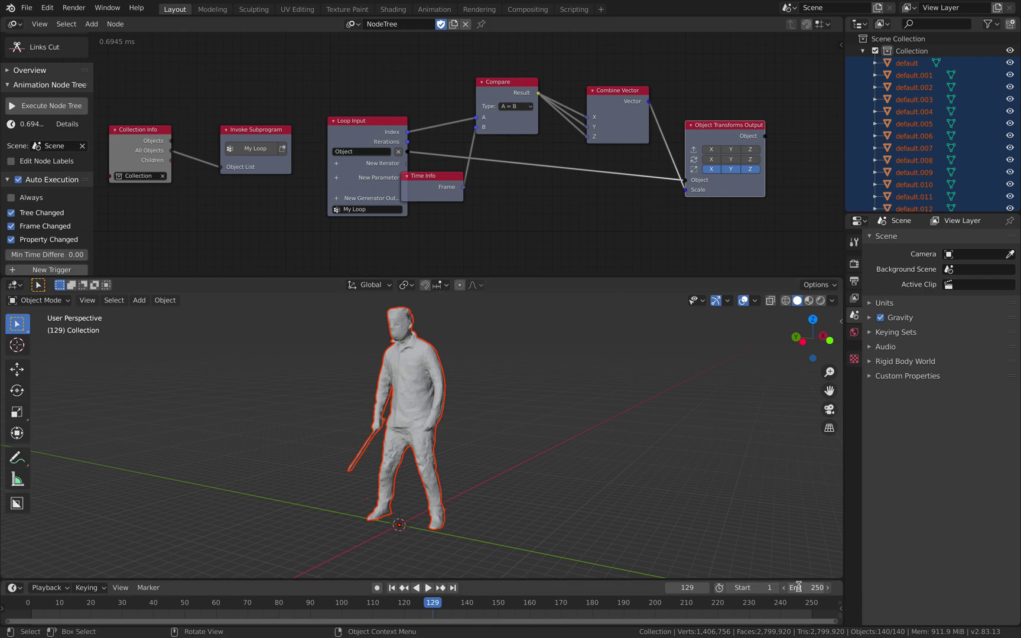
pyautogui.write('130')
pyautogui.press('Return')
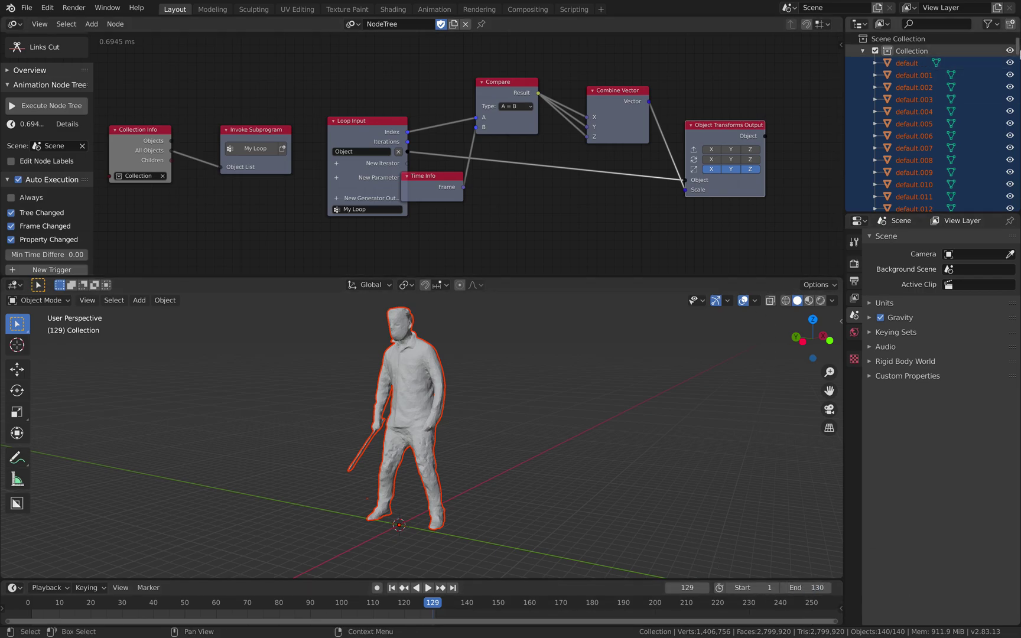
# - Delete the surplus mesh objects default.131 through default.139 from the collection
pyautogui.scroll(-8, 933, 122)
pyautogui.scroll(-20, 933, 122)
pyautogui.click(915, 201)
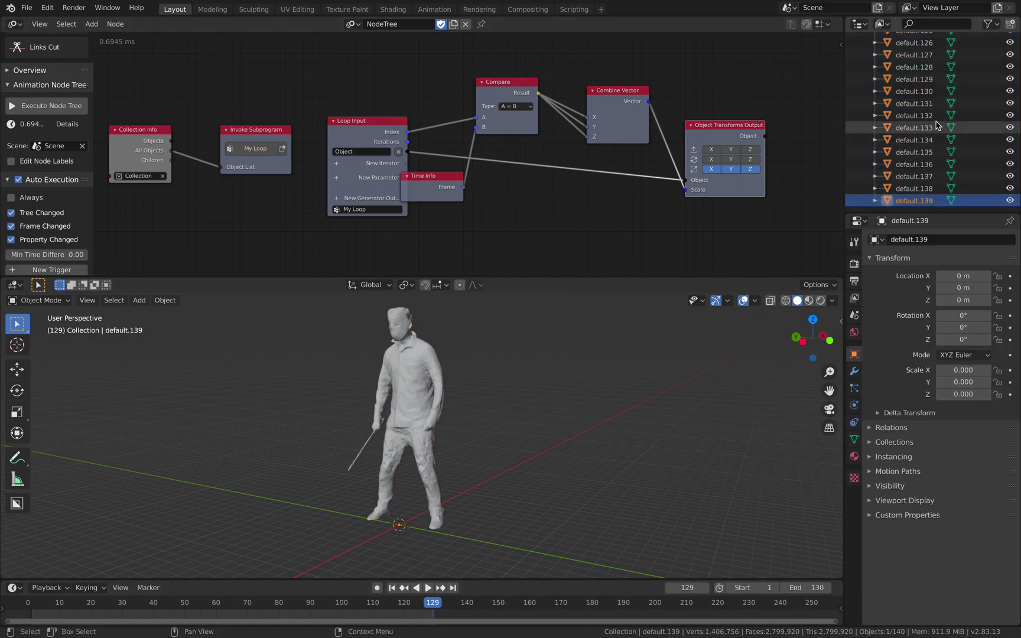
pyautogui.keyDown('shift'); pyautogui.click(914, 103); pyautogui.keyUp('shift')
pyautogui.rightClick(915, 103)
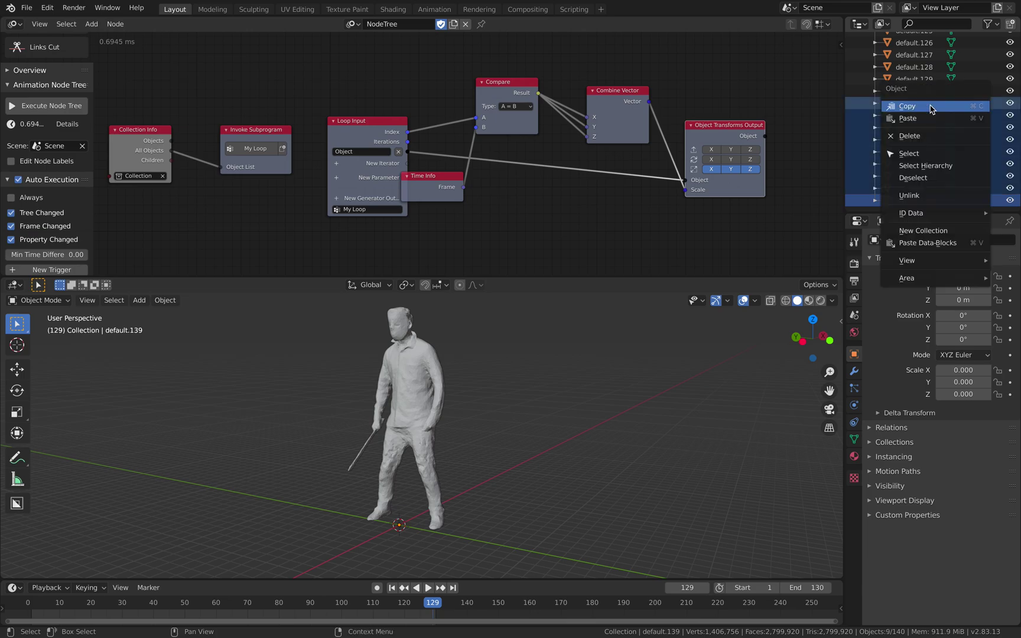
pyautogui.click(912, 137)
# - Move the Loop Input node clear of the Time Info node and select all objects in the scene
pyautogui.moveTo(533, 380); pyautogui.dragTo(544, 381, button='middle')
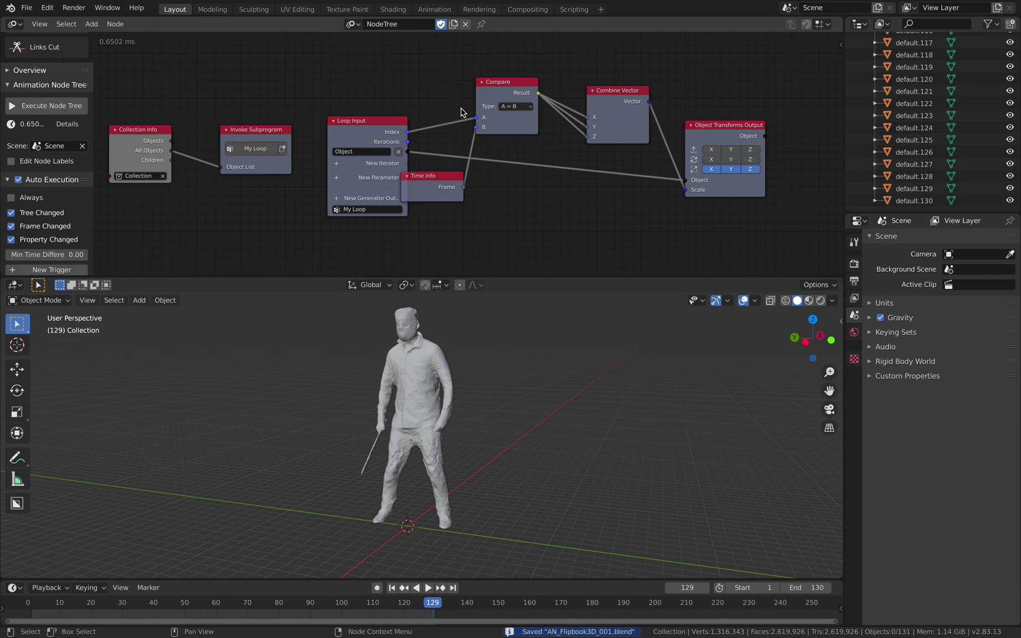
pyautogui.moveTo(360, 124); pyautogui.dragTo(348, 109)
pyautogui.press('a')
# - Play the shortened animation while orbiting around the figure, then stop it
pyautogui.moveTo(474, 353); pyautogui.dragTo(495, 352, button='middle')
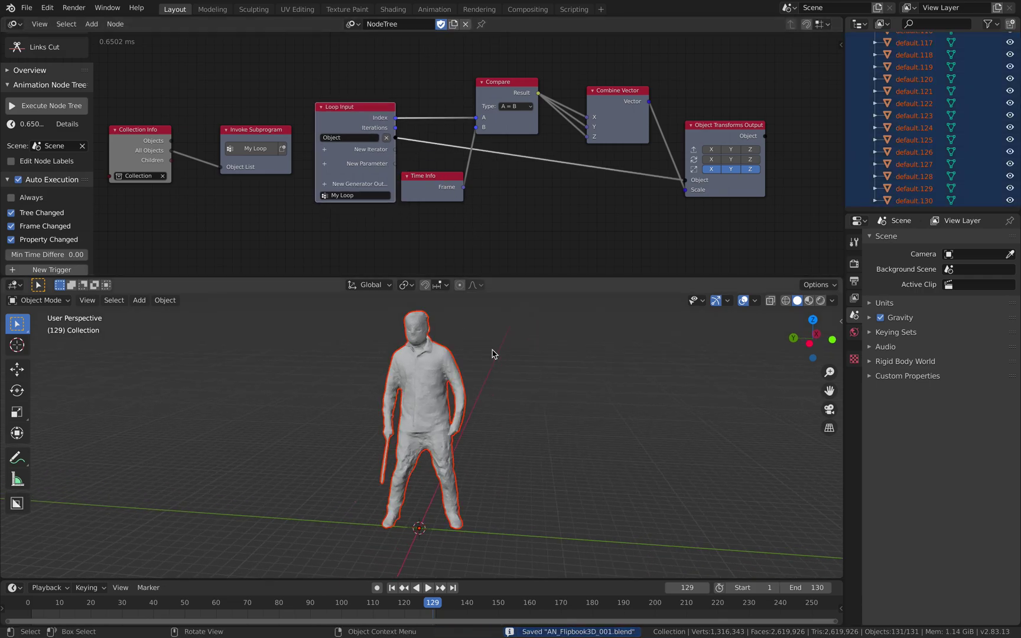
pyautogui.press('space')
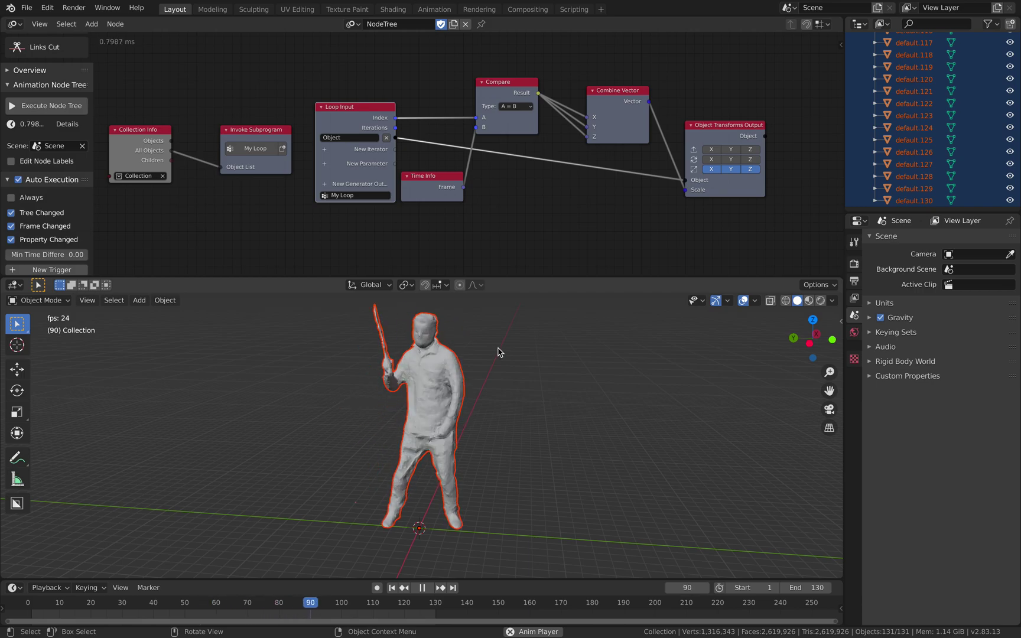
pyautogui.moveTo(501, 387); pyautogui.dragTo(481, 388, button='middle')
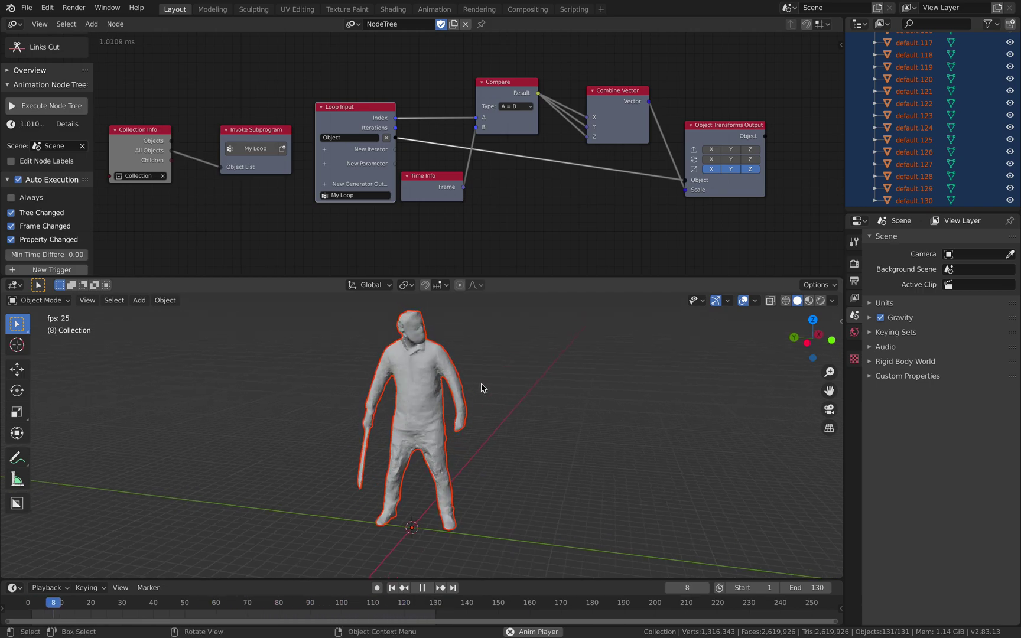
pyautogui.press('space')
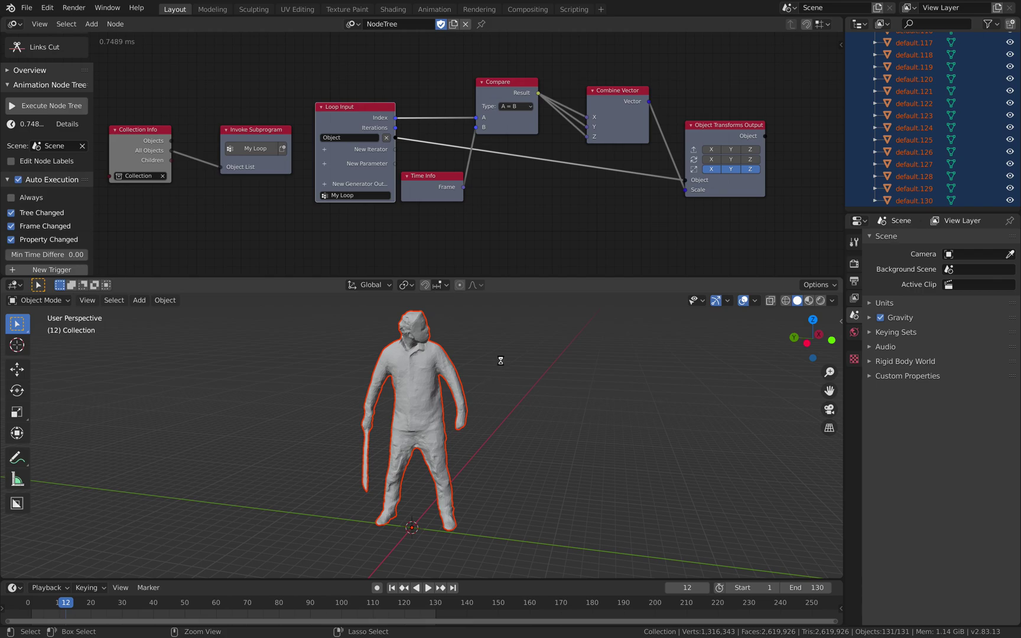
# - Move the Object Transforms Output node farther from the Combine Vector node to make room between them
pyautogui.click(557, 195)
pyautogui.moveTo(569, 189); pyautogui.dragTo(529, 184, button='middle')
pyautogui.moveTo(664, 129); pyautogui.dragTo(577, 129, button='middle')
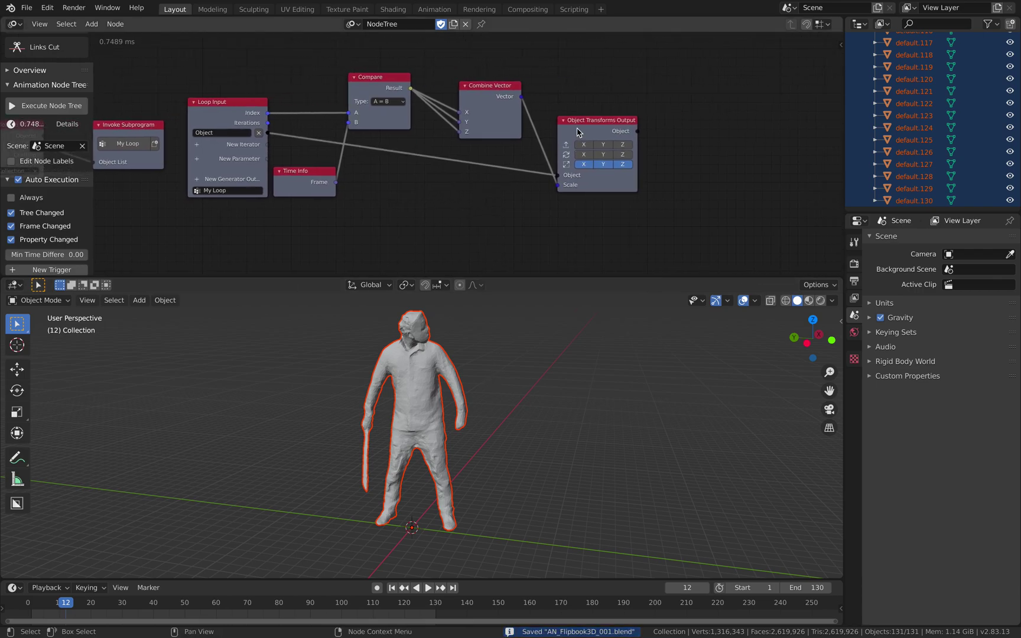
pyautogui.moveTo(578, 132); pyautogui.dragTo(700, 129)
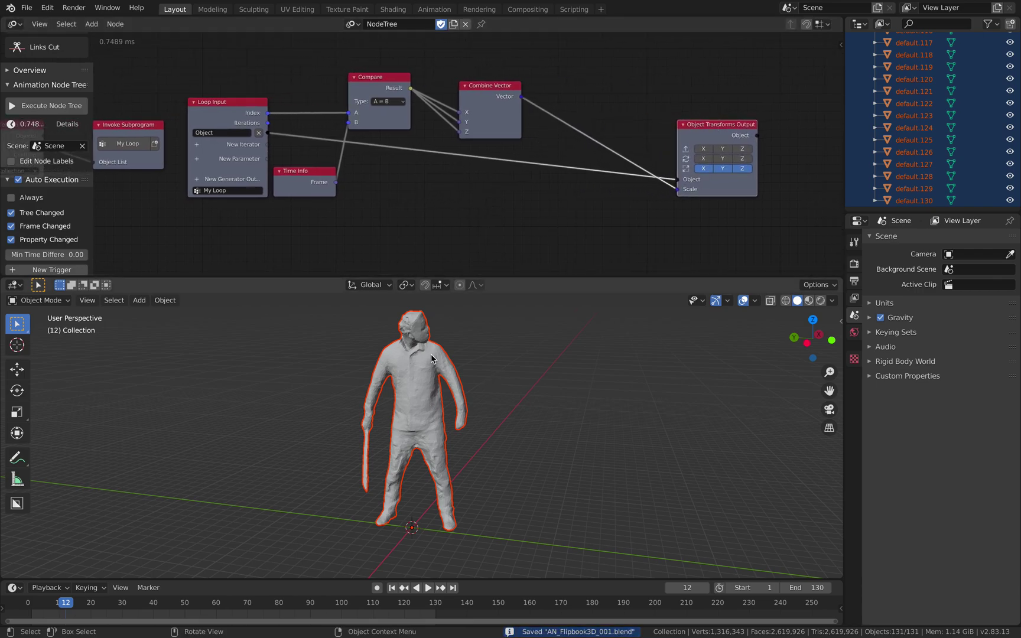
# - Search the nodes for "offset v" and place an Offset Vector node above the Object Transforms Output node
pyautogui.moveTo(638, 82); pyautogui.dragTo(635, 106, button='middle')
pyautogui.hotkey('shift', 'a')
pyautogui.click(636, 106)
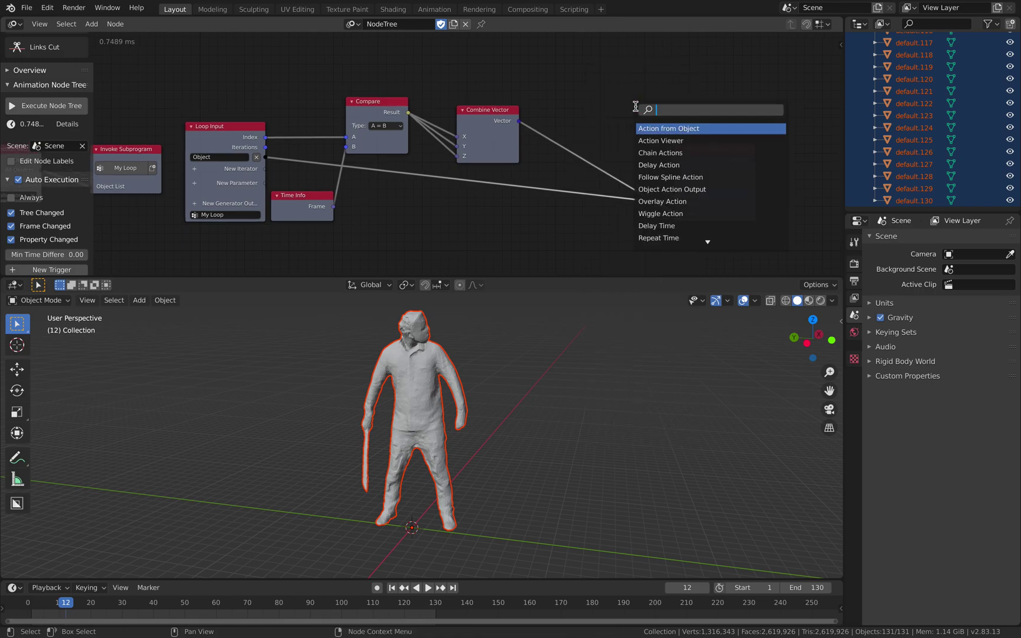
pyautogui.write('vector of')
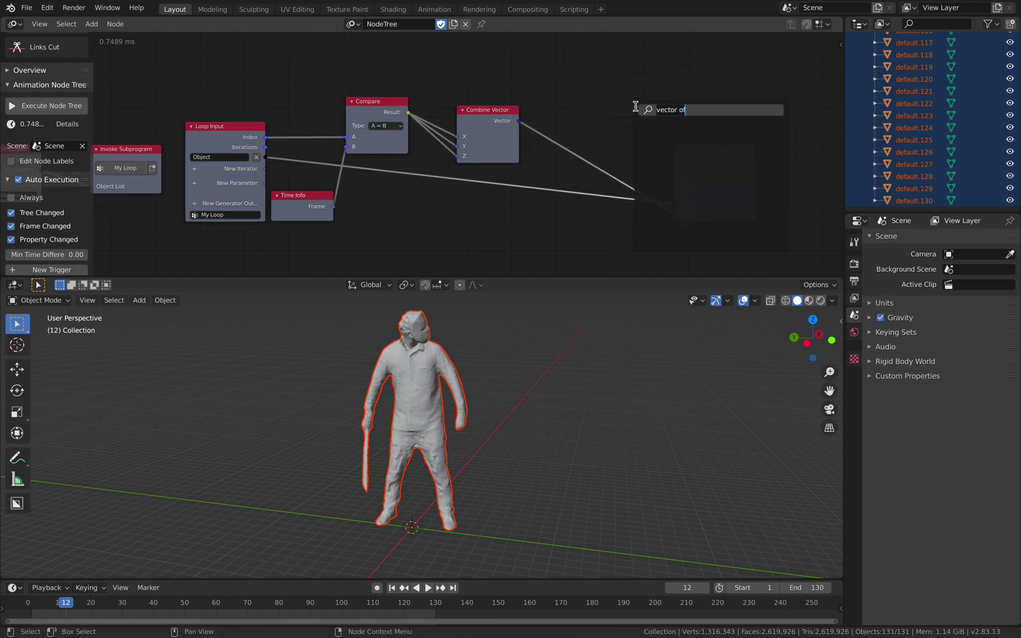
pyautogui.write('offset v')
pyautogui.press('Return')
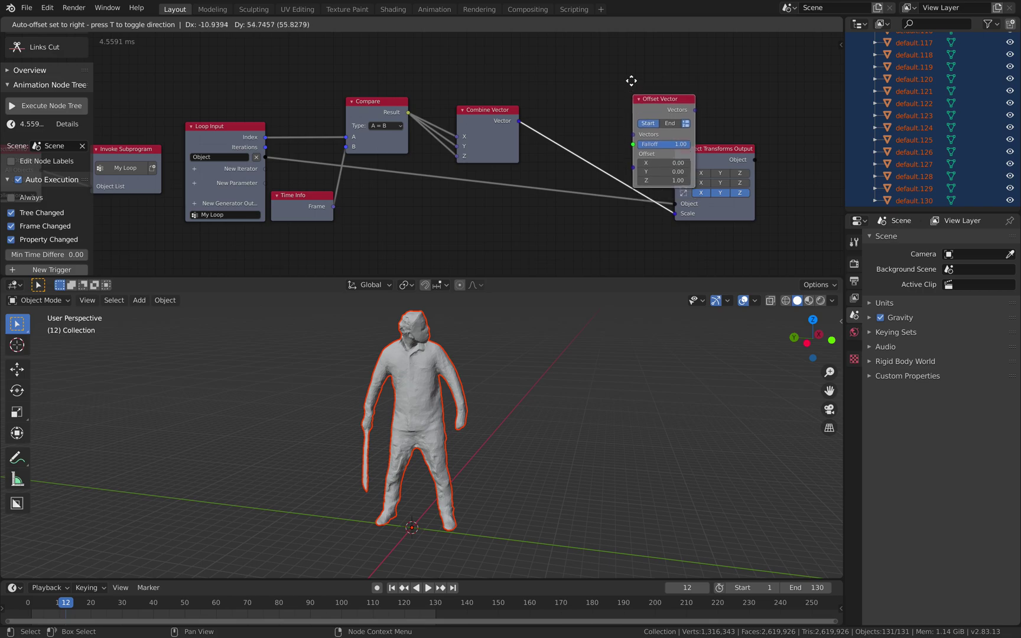
pyautogui.click(651, 28)
# - Rearrange the Combine Vector and Compare nodes and move the Offset Vector node clear of the Object Transforms Output node
pyautogui.moveTo(508, 101); pyautogui.dragTo(479, 164, button='middle')
pyautogui.moveTo(478, 164); pyautogui.dragTo(465, 157)
pyautogui.moveTo(354, 166); pyautogui.dragTo(354, 148)
pyautogui.scroll(1, 492, 103)
pyautogui.moveTo(489, 173)
pyautogui.mouseDown(button='middle')
pyautogui.moveTo(492, 103)
pyautogui.moveTo(480, 157)
pyautogui.mouseUp(button='middle')
pyautogui.moveTo(643, 104); pyautogui.dragTo(684, 55)
# - Switch the Offset Vector node to a single vector input and set its Z offset to 3.00
pyautogui.click(700, 103)
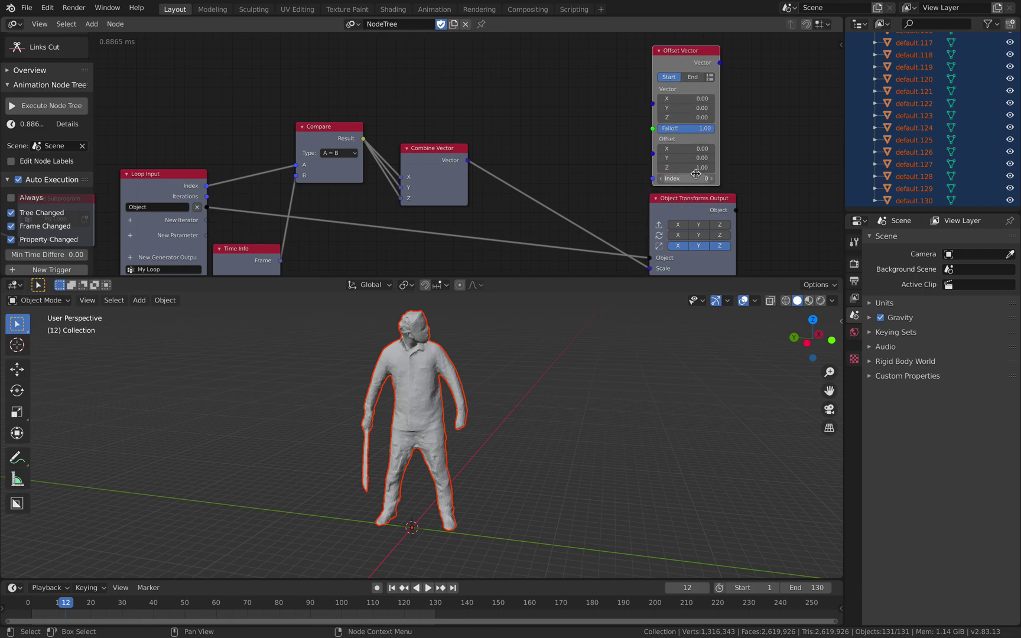
pyautogui.click(700, 167)
pyautogui.moveTo(681, 57); pyautogui.dragTo(697, 52)
# - Search the nodes for "conve", place a Convert node beside the Offset Vector node, and set its conversion type to Float
pyautogui.moveTo(492, 151); pyautogui.dragTo(474, 169, button='middle')
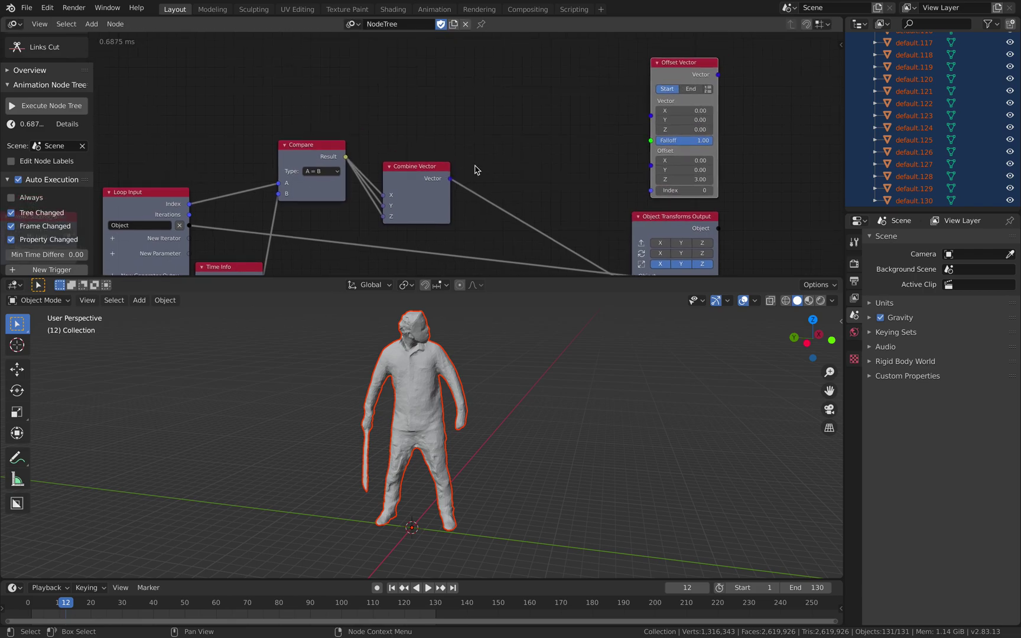
pyautogui.hotkey('ctrl', 'a')
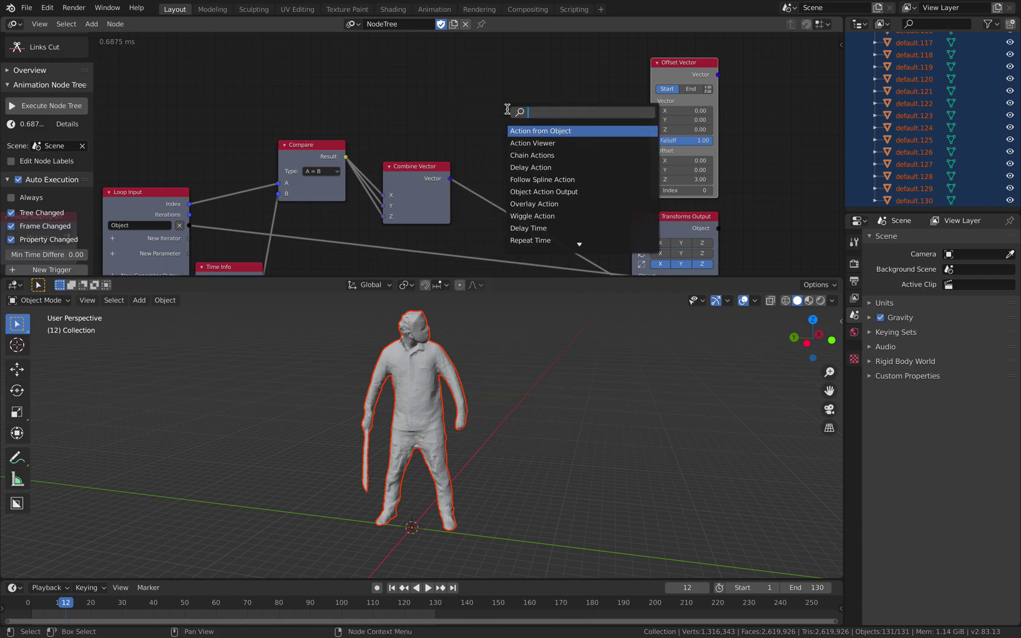
pyautogui.write('conv')
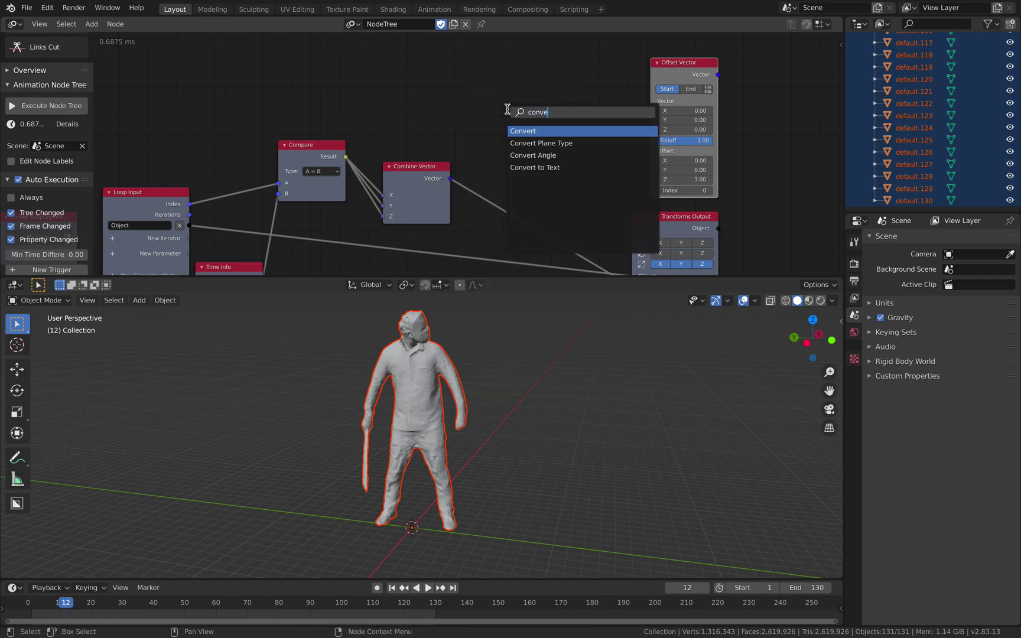
pyautogui.write('e')
pyautogui.press('Return')
pyautogui.click(534, 121)
pyautogui.click(535, 118)
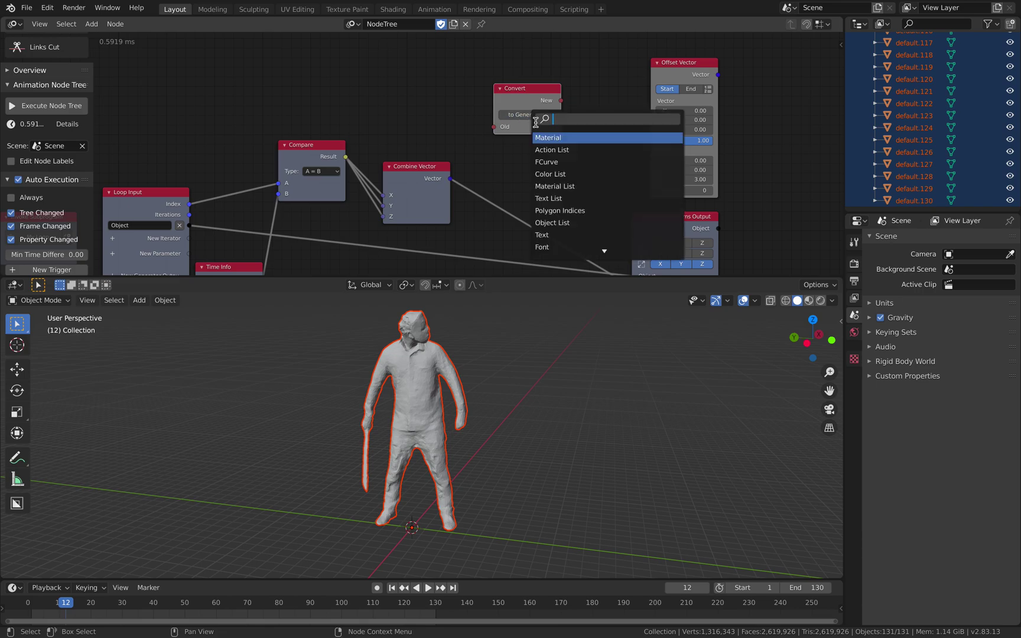
pyautogui.write('flo')
pyautogui.press('Return')
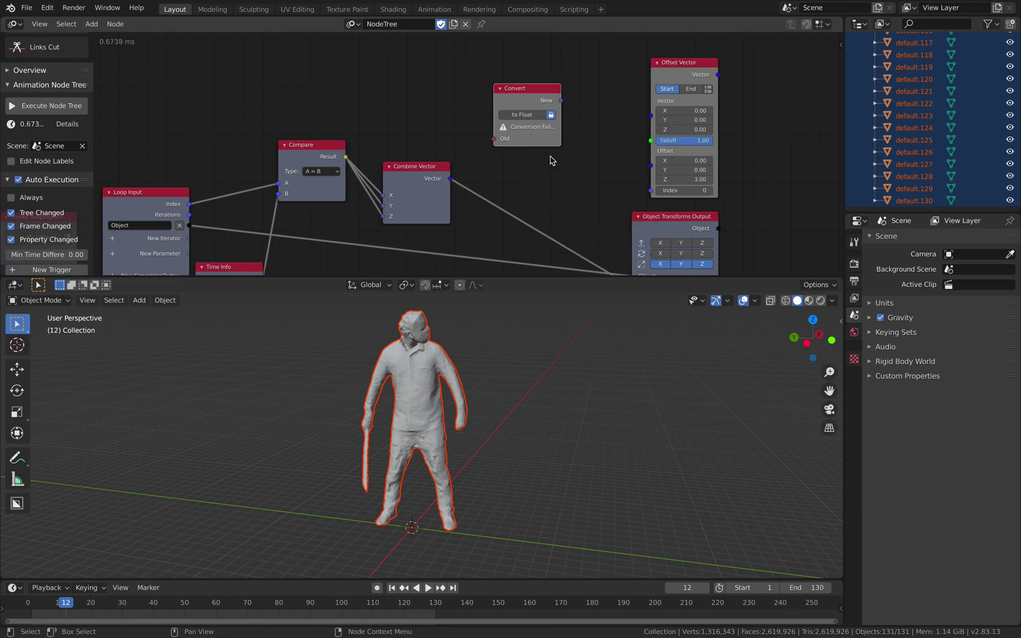
# - Connect the Compare result through the Convert node to the Offset Vector's Falloff input, placing the Convert and Constant Falloff nodes between them
pyautogui.moveTo(344, 156); pyautogui.dragTo(493, 139)
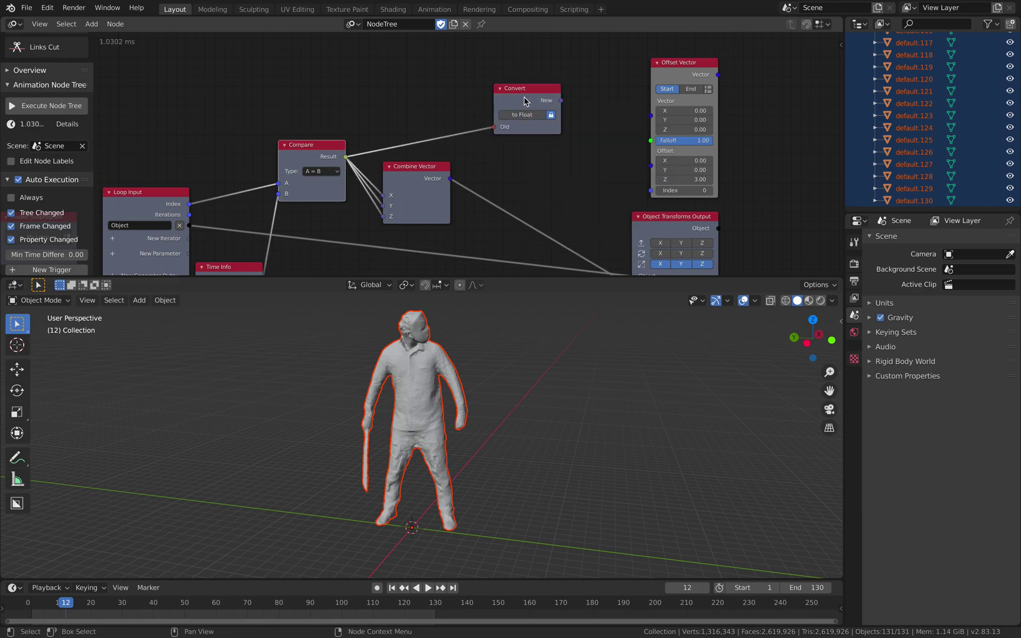
pyautogui.moveTo(539, 100)
pyautogui.mouseDown()
pyautogui.moveTo(493, 100)
pyautogui.moveTo(528, 109)
pyautogui.mouseUp()
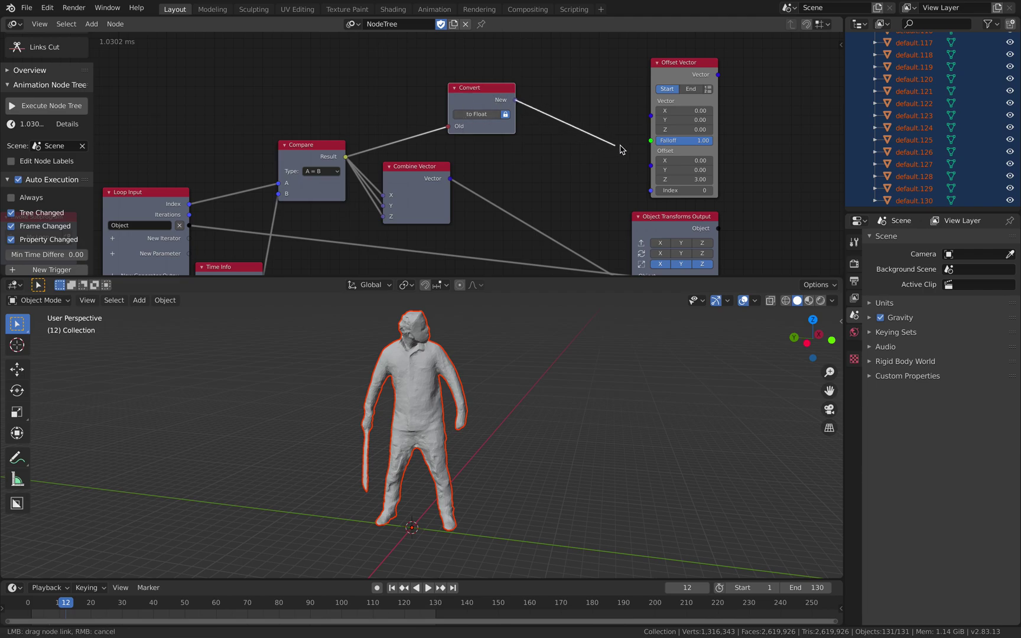
pyautogui.moveTo(620, 149); pyautogui.dragTo(651, 141)
pyautogui.moveTo(564, 100); pyautogui.dragTo(552, 121)
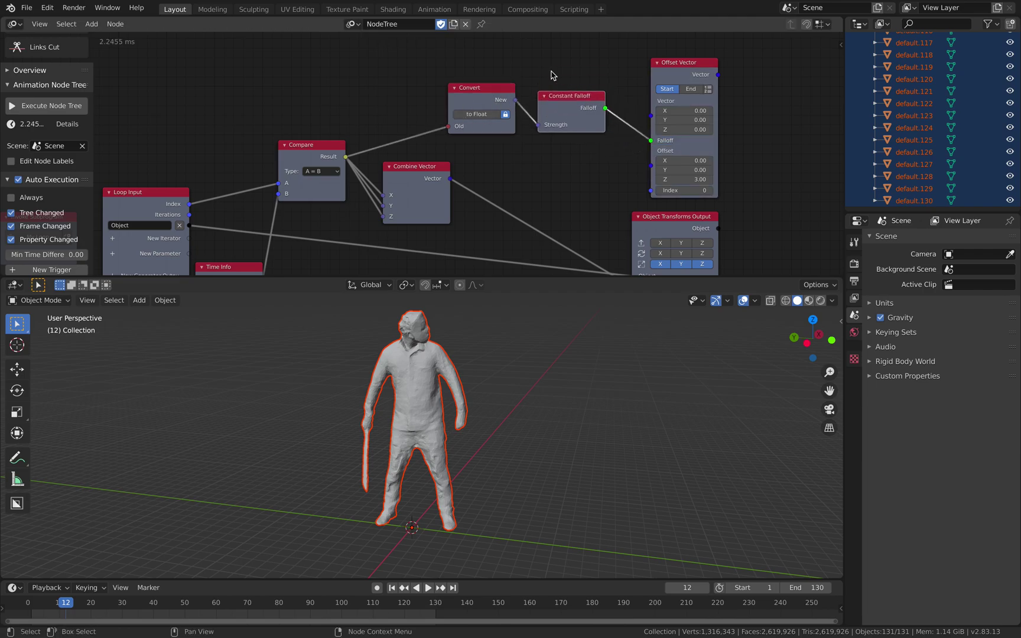
# - Reposition the Offset Vector node slightly so it lines up above the Object Transforms Output node
pyautogui.moveTo(572, 126); pyautogui.dragTo(563, 120, button='middle')
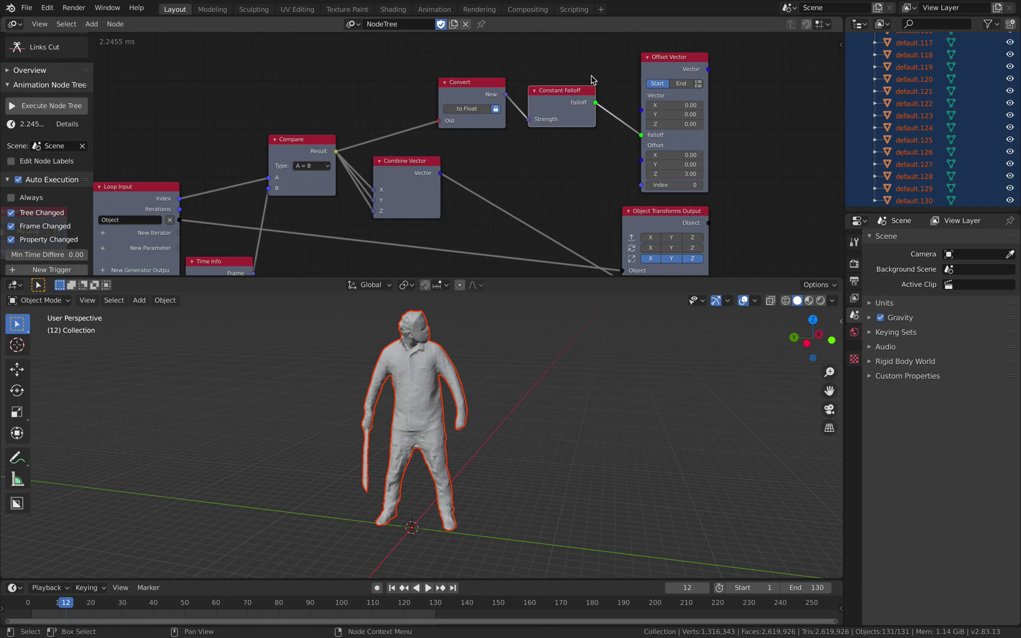
pyautogui.scroll(1, 599, 162)
pyautogui.moveTo(599, 162); pyautogui.dragTo(598, 160, button='middle')
pyautogui.click(698, 137)
pyautogui.scroll(-1, 694, 135)
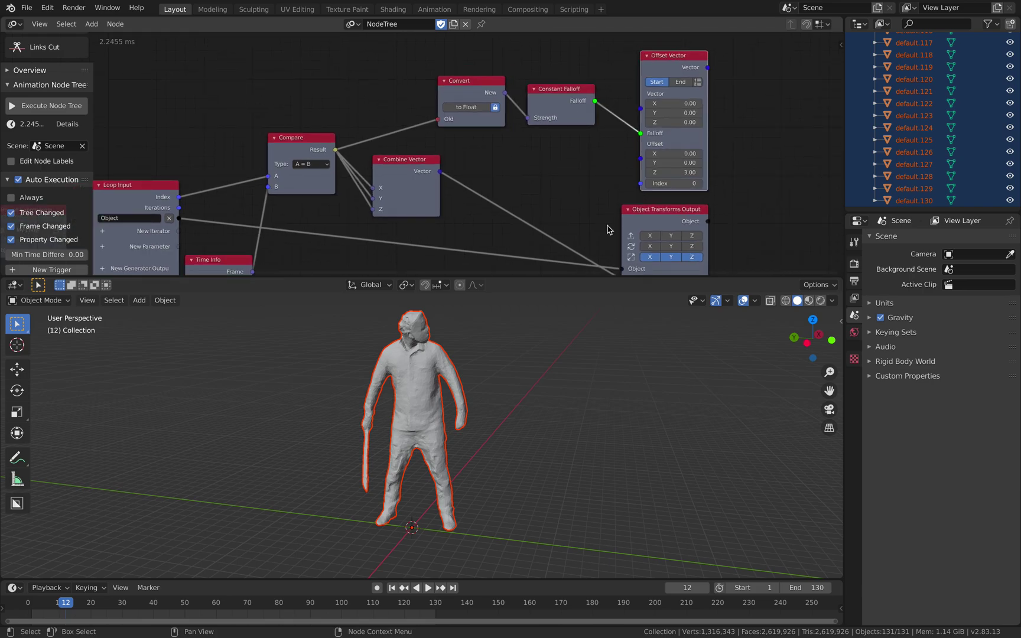
pyautogui.scroll(-2, 606, 162)
pyautogui.moveTo(650, 62); pyautogui.dragTo(694, 132)
pyautogui.moveTo(446, 131); pyautogui.dragTo(596, 91, button='middle')
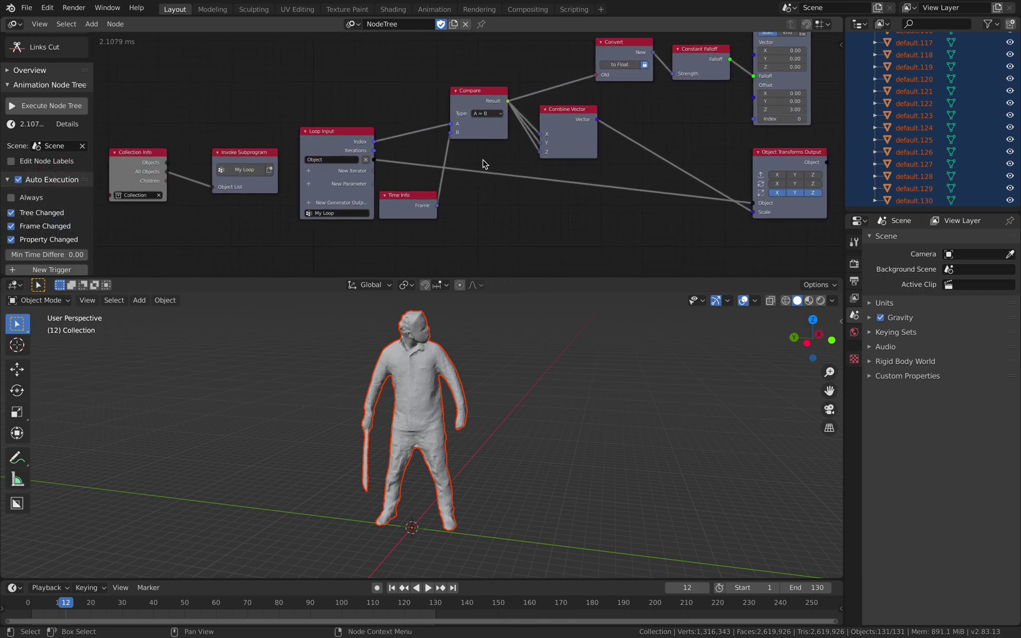
pyautogui.press('s')
pyautogui.click(488, 332)
pyautogui.moveTo(491, 332); pyautogui.dragTo(477, 328, button='middle')
pyautogui.press('ctrl')
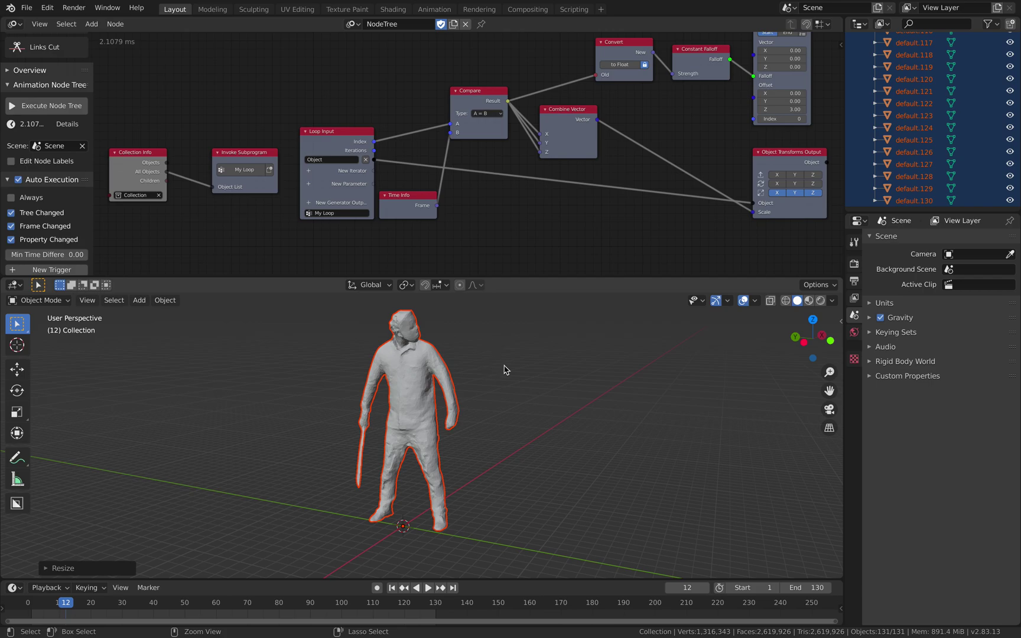
pyautogui.hotkey('ctrl', 'z')
# - Make the visible figure mesh the active object and add a Decimate modifier to it with a ratio of 0.1
pyautogui.scroll(-1, 555, 350)
pyautogui.moveTo(520, 353)
pyautogui.mouseDown(button='middle')
pyautogui.moveTo(563, 351)
pyautogui.moveTo(507, 355)
pyautogui.mouseUp(button='middle')
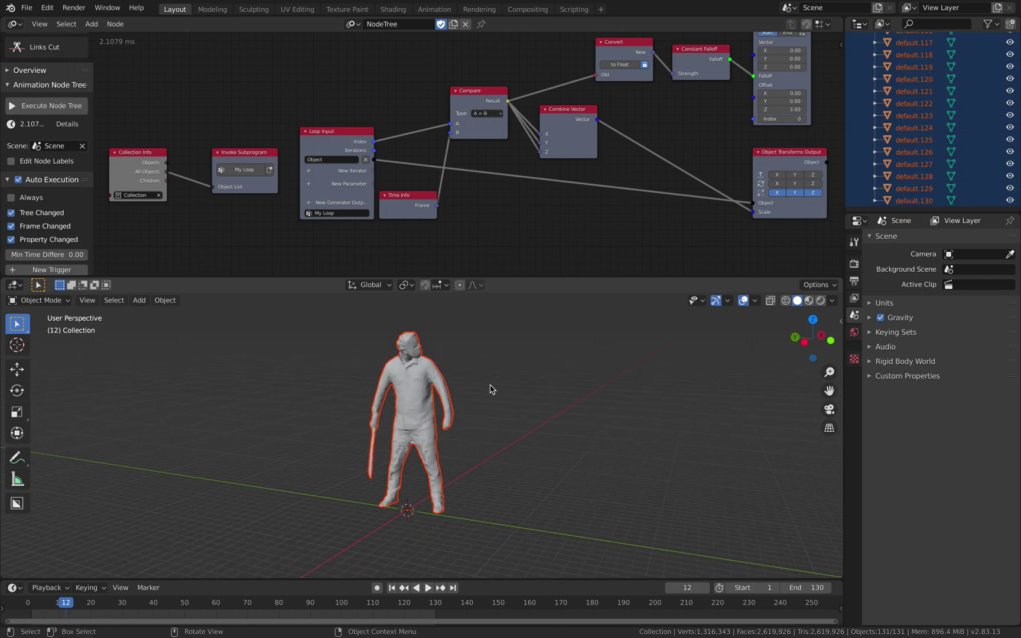
pyautogui.click(422, 390)
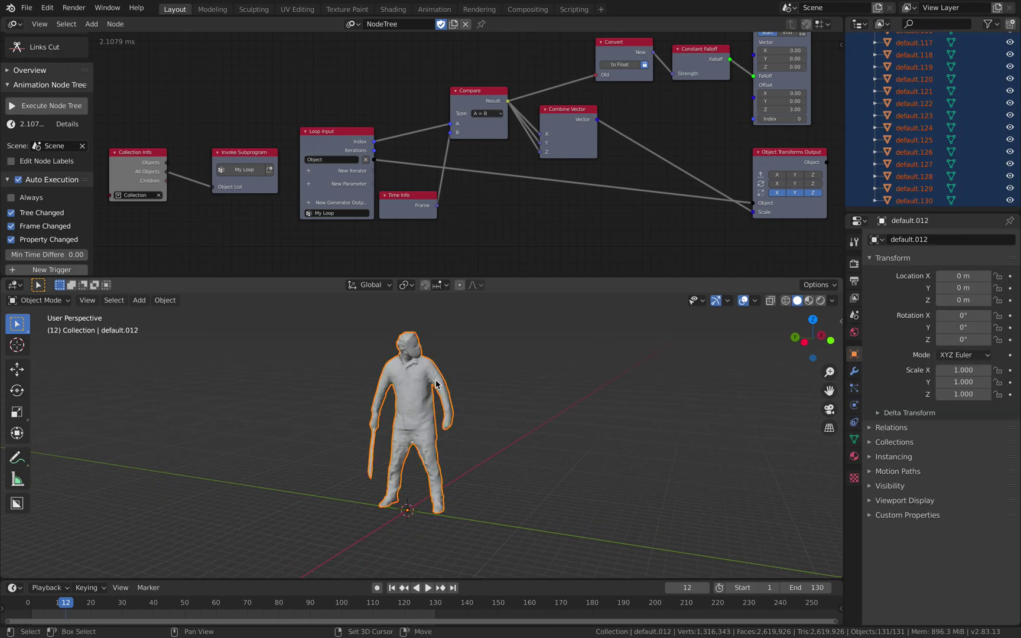
pyautogui.click(854, 371)
pyautogui.click(903, 241)
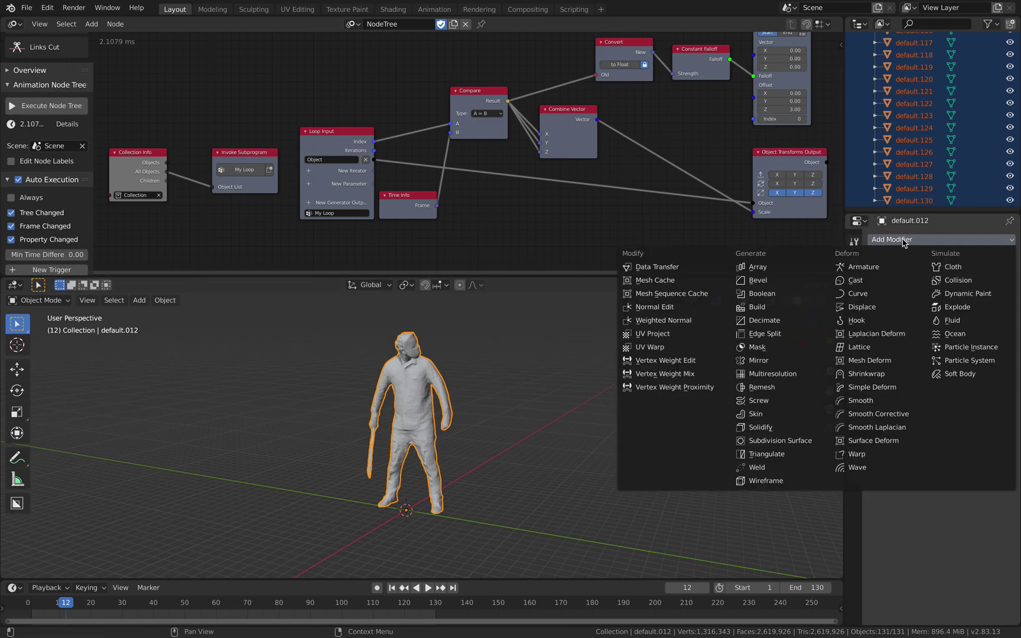
pyautogui.click(762, 320)
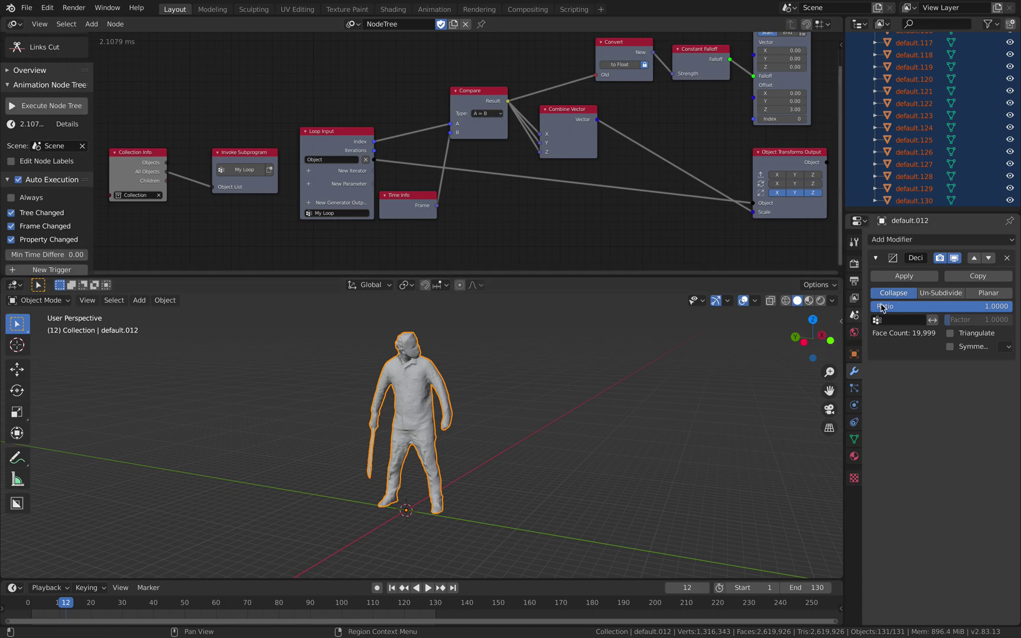
pyautogui.click(905, 306)
pyautogui.write('0.1')
pyautogui.press('Return')
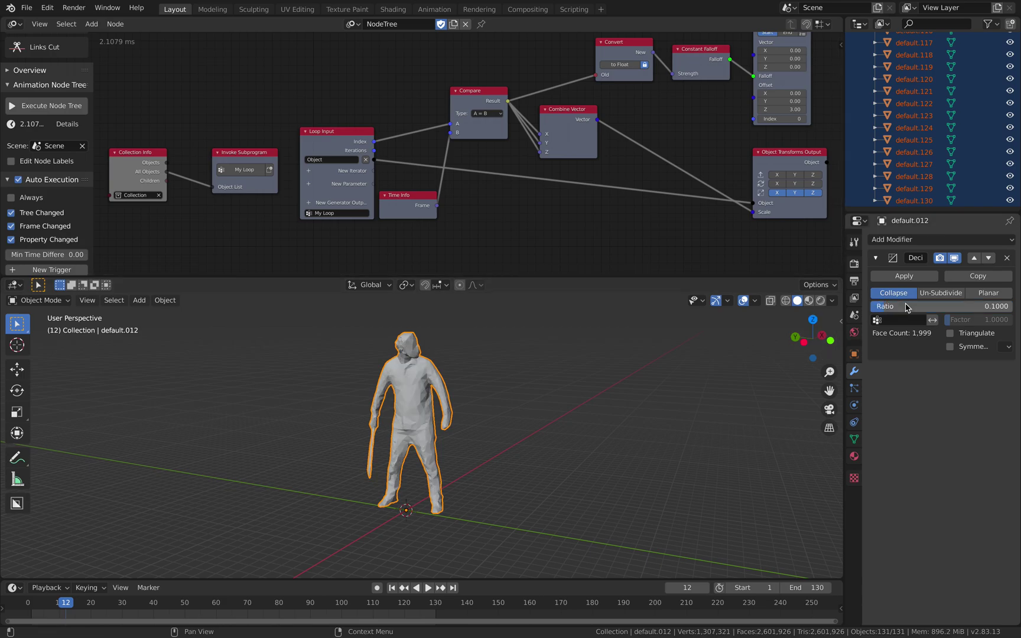
# - Link the active mesh's modifiers to all the other selected meshes
pyautogui.hotkey('ctrl', 'l')
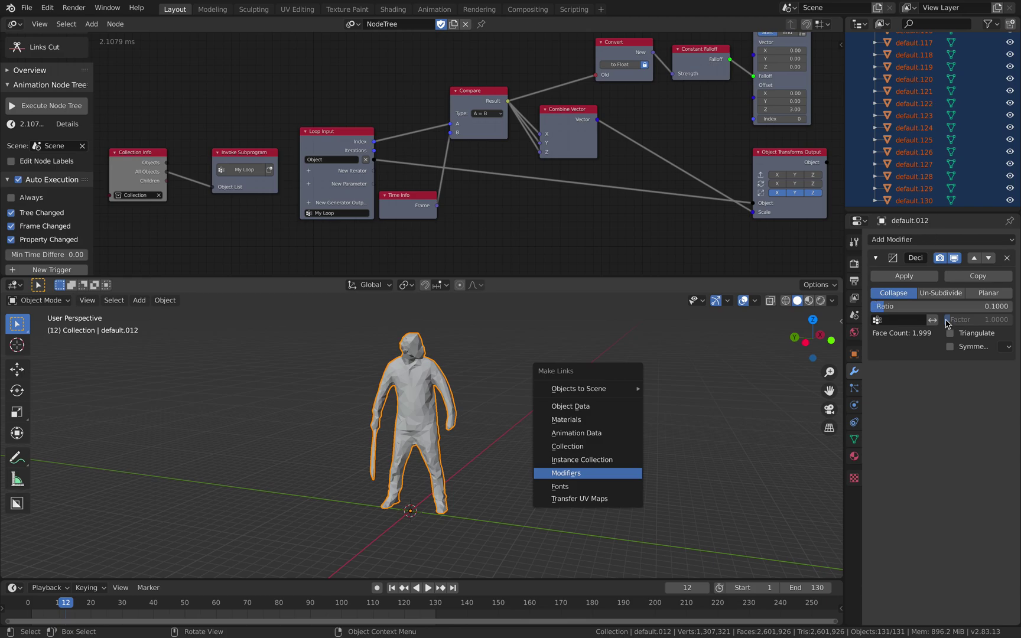
pyautogui.press('Return')
pyautogui.scroll(1, 535, 347)
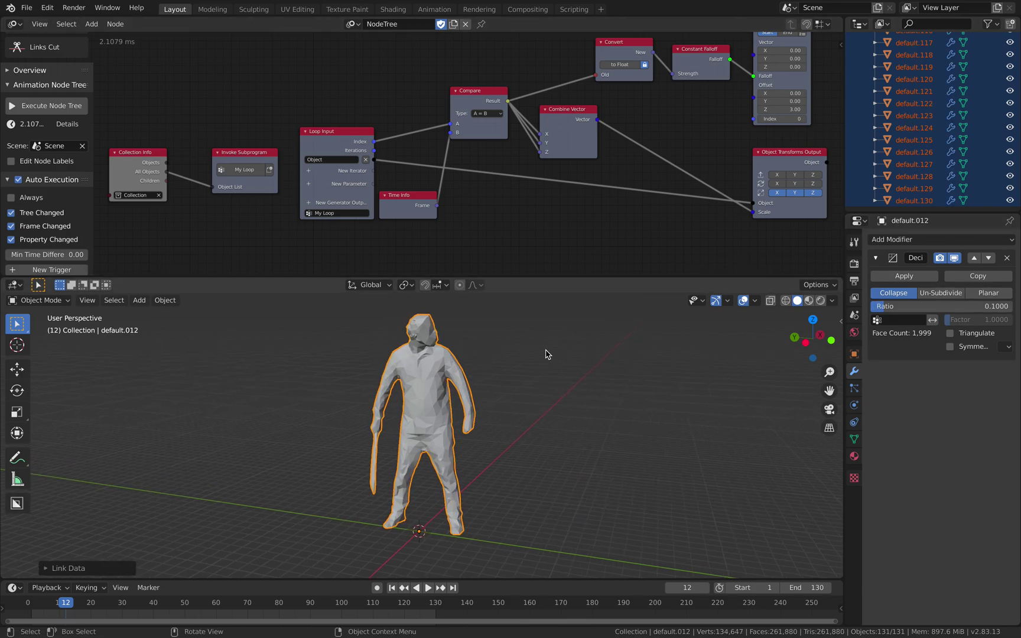
# - Set the viewport lighting to MatCap and choose the glossy teal-blue matcap
pyautogui.click(832, 301)
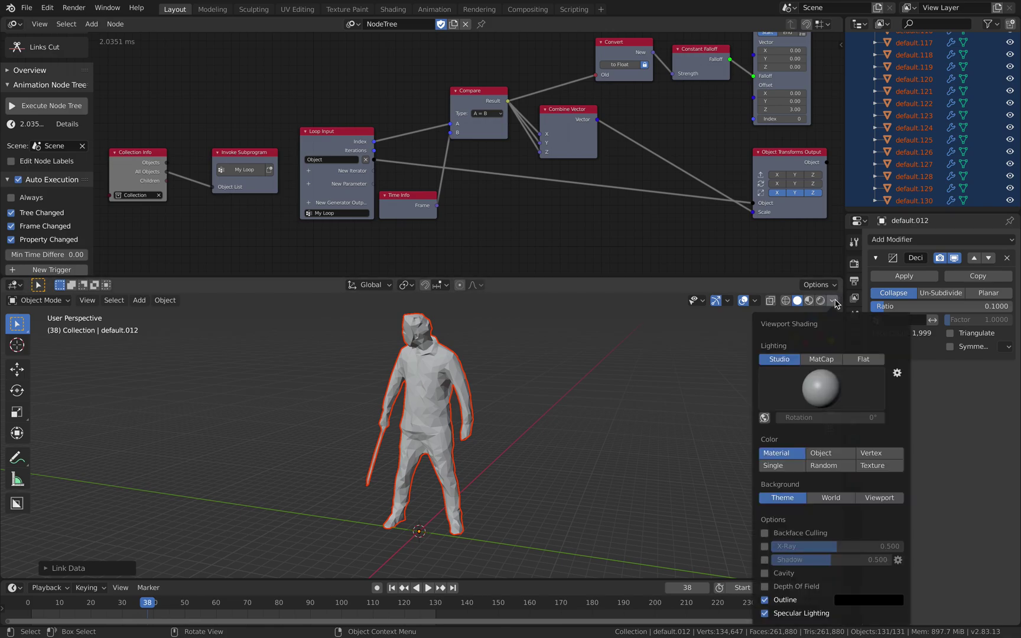
pyautogui.click(822, 359)
pyautogui.click(821, 384)
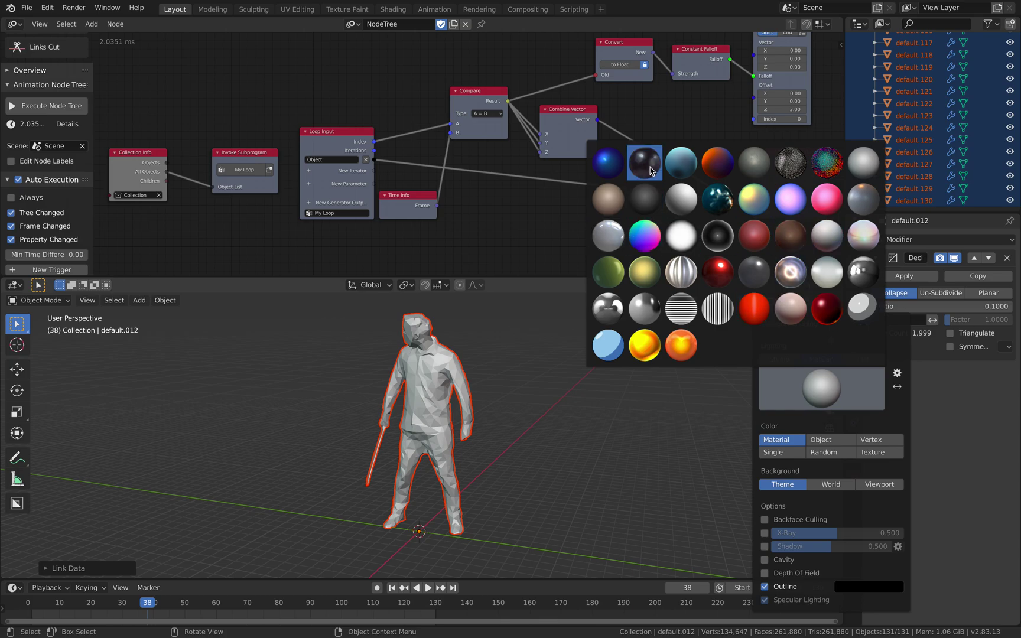
pyautogui.click(678, 172)
# - Play the decimated flipbook animation, stop it, and save the file
pyautogui.press('space')
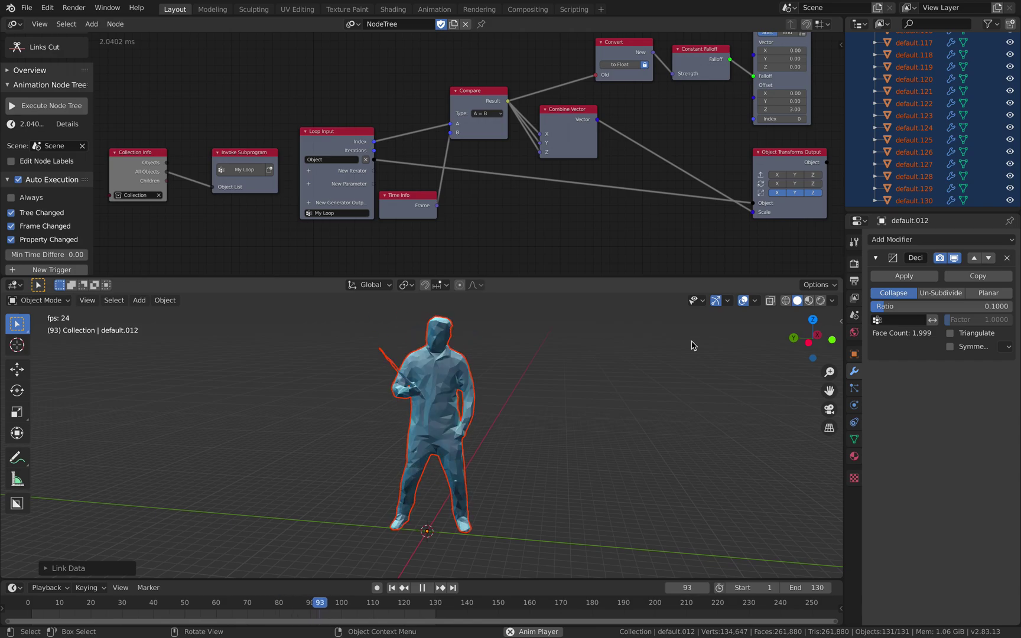
pyautogui.press('space')
pyautogui.hotkey('ctrl', 's')
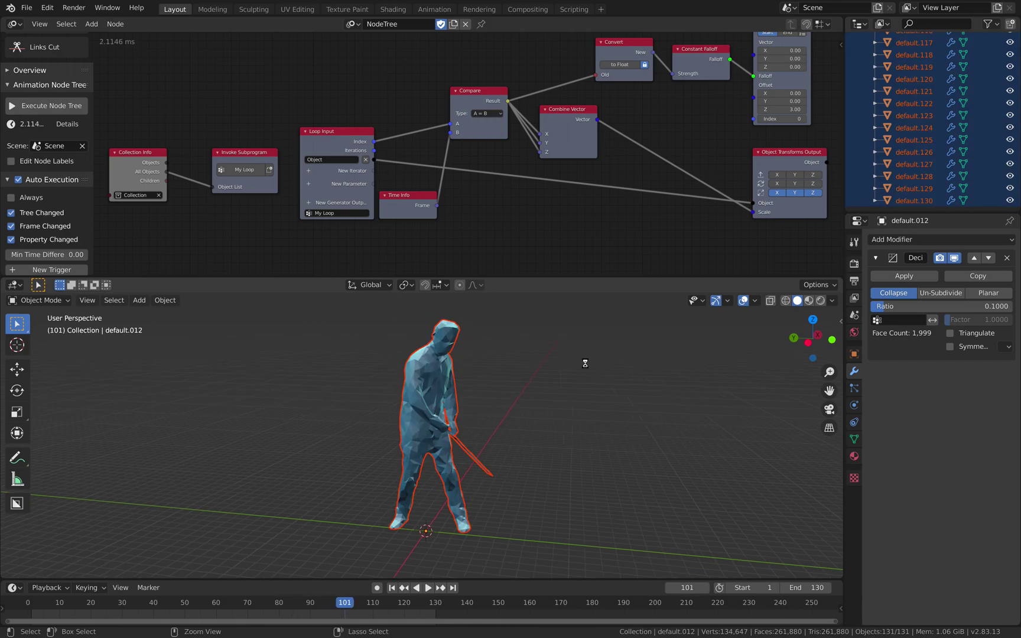
# - Widen the node editor's sidebar and bake the node tree's animation to keyframes
pyautogui.scroll(-1, 76, 203)
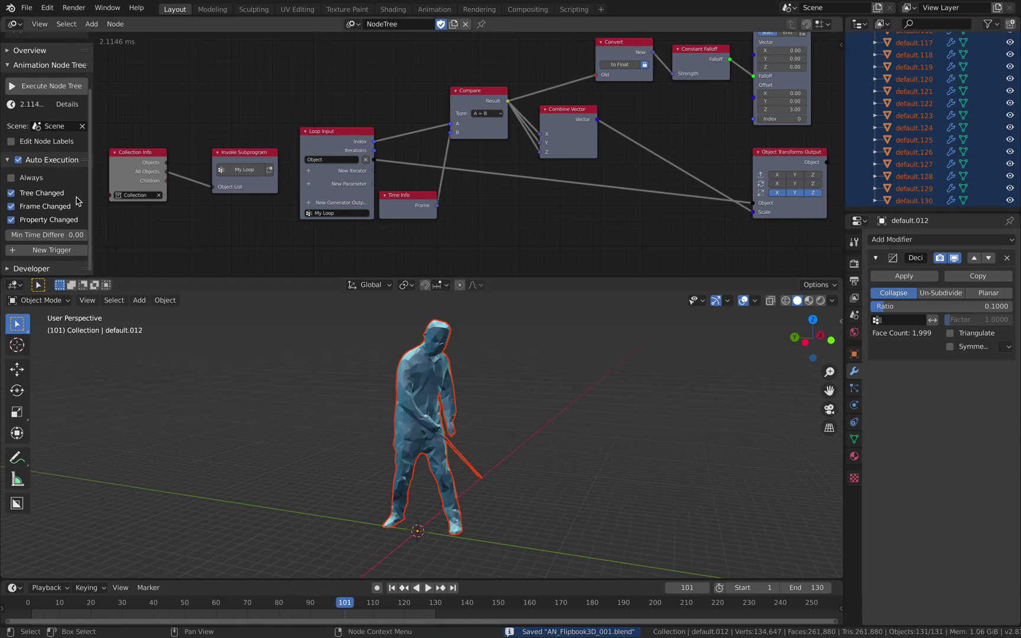
pyautogui.moveTo(93, 227); pyautogui.dragTo(156, 227)
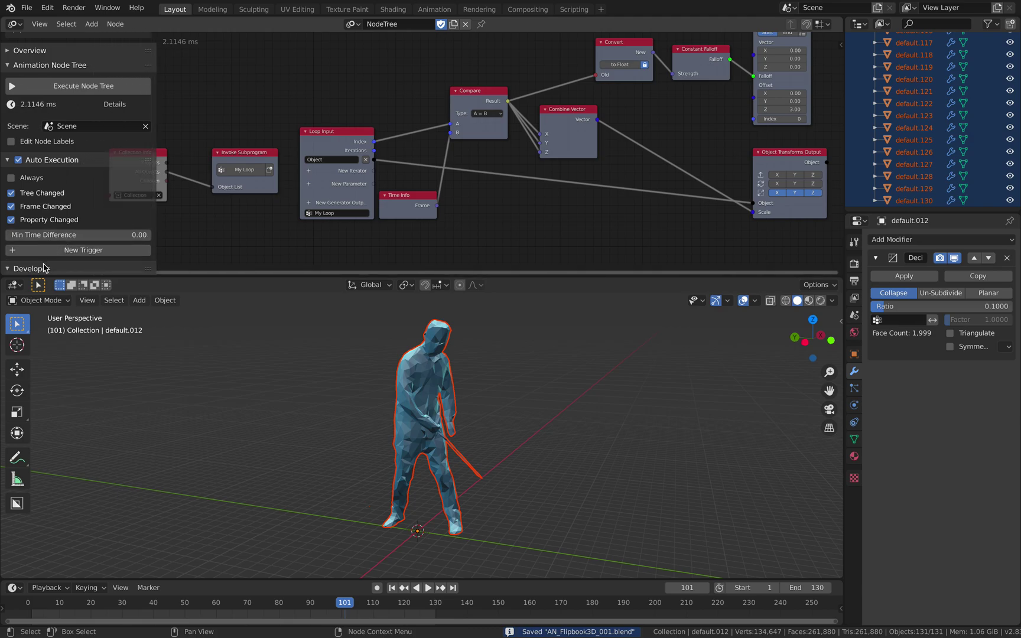
pyautogui.click(80, 268)
pyautogui.scroll(-2, 80, 254)
pyautogui.scroll(12, 80, 255)
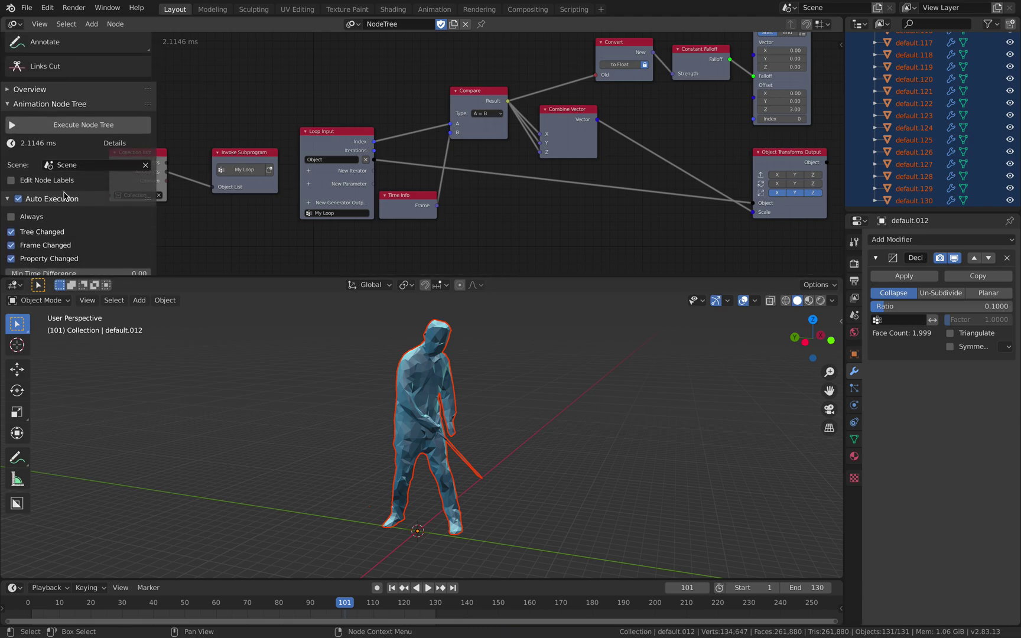
pyautogui.click(77, 173)
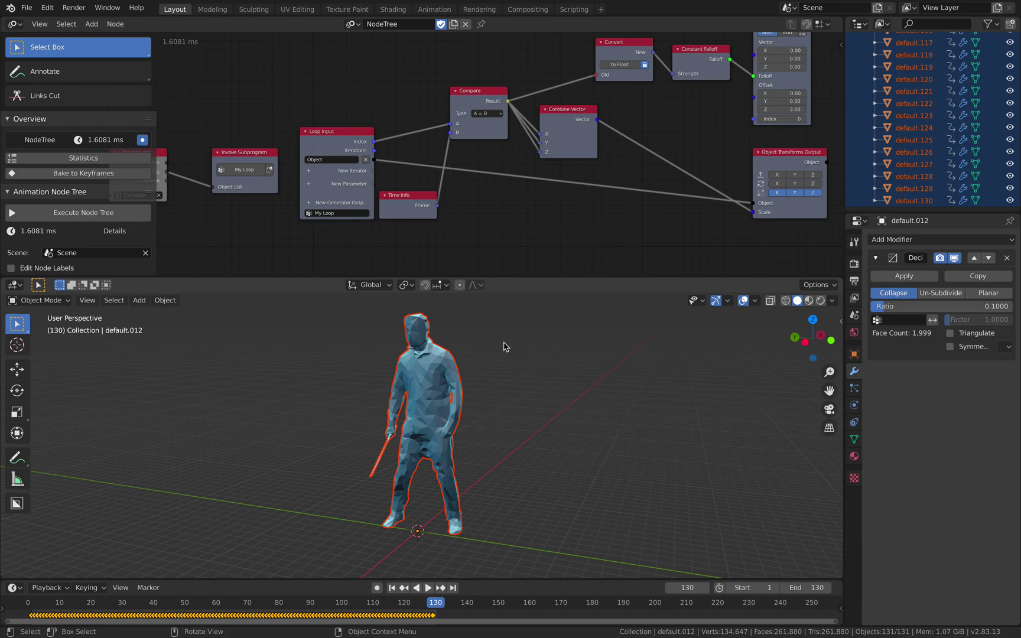
# - Delete all nodes from the animation node tree
pyautogui.scroll(-7, 514, 188)
pyautogui.press('a')
pyautogui.press('x')
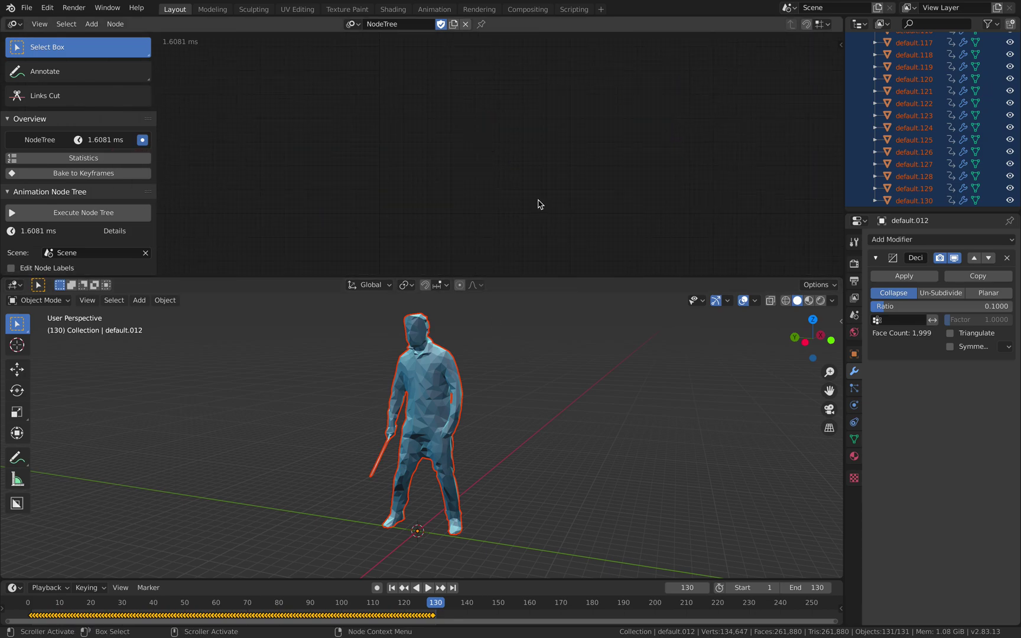
# - Set up a glTF 2.0 export with Apply Modifiers on and Always Sample Animations off, and close it without exporting
pyautogui.moveTo(497, 319); pyautogui.dragTo(480, 342, button='middle')
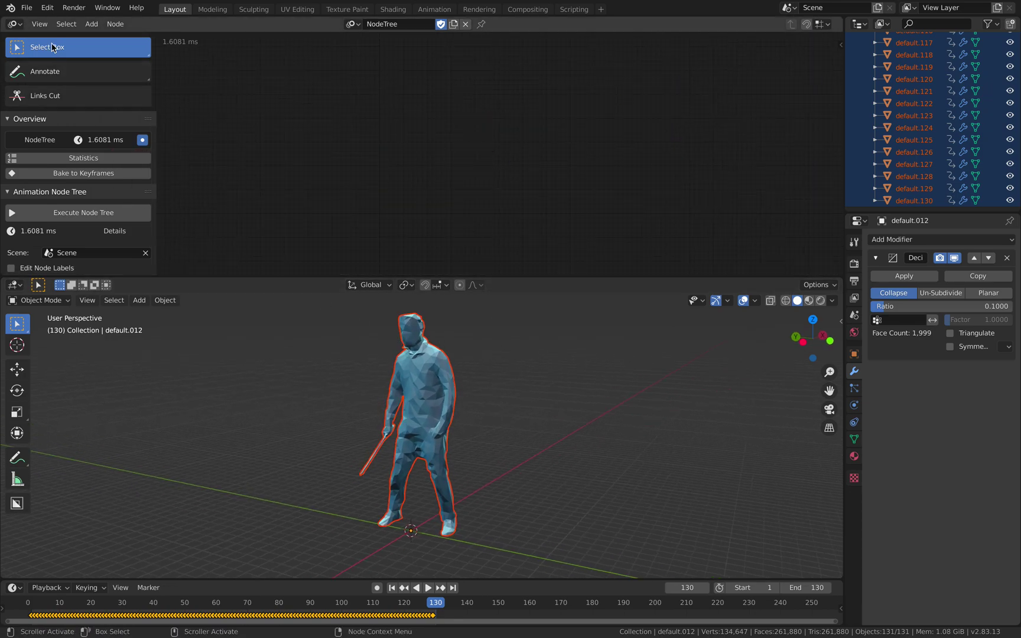
pyautogui.click(28, 9)
pyautogui.moveTo(77, 184)
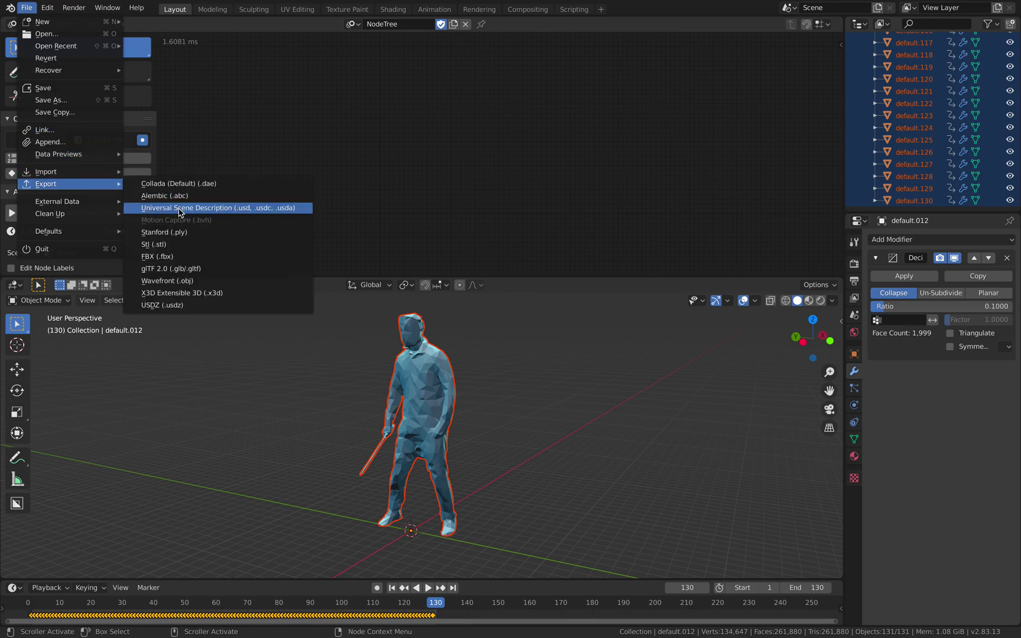
pyautogui.click(213, 269)
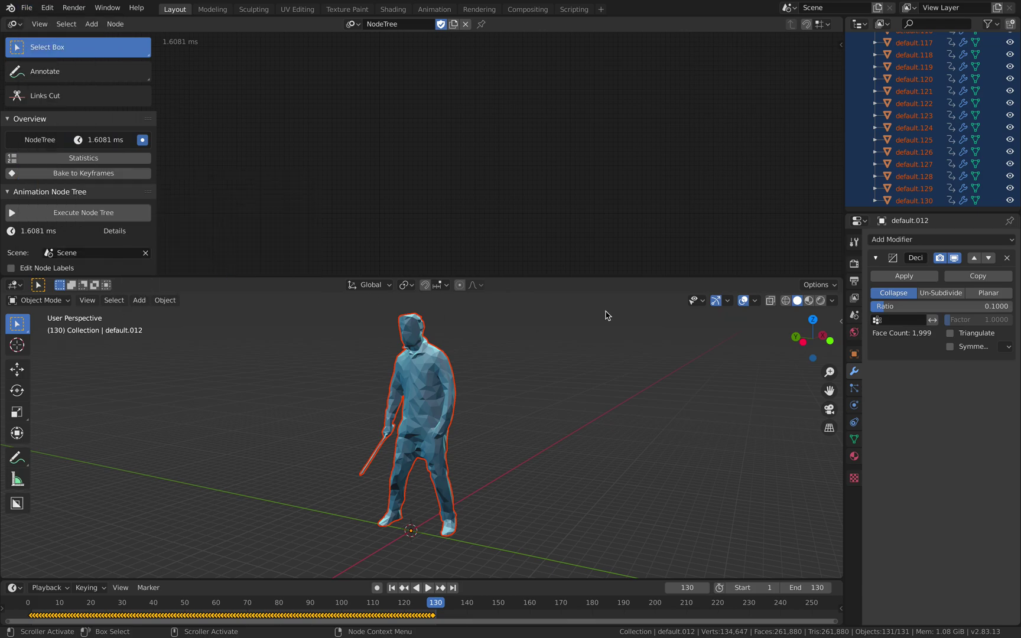
pyautogui.click(765, 229)
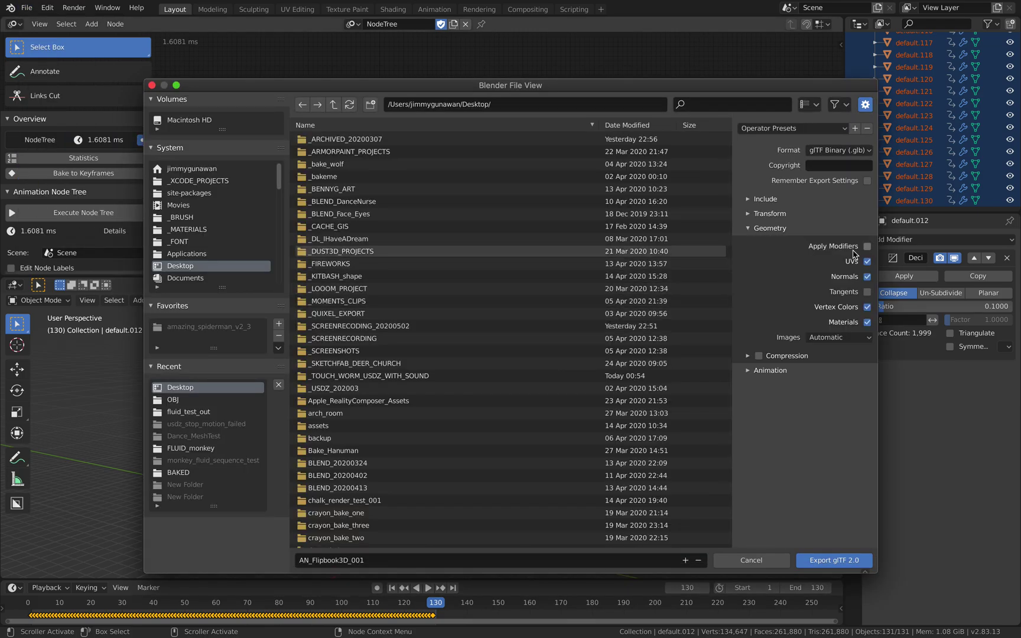
pyautogui.click(756, 371)
pyautogui.click(747, 407)
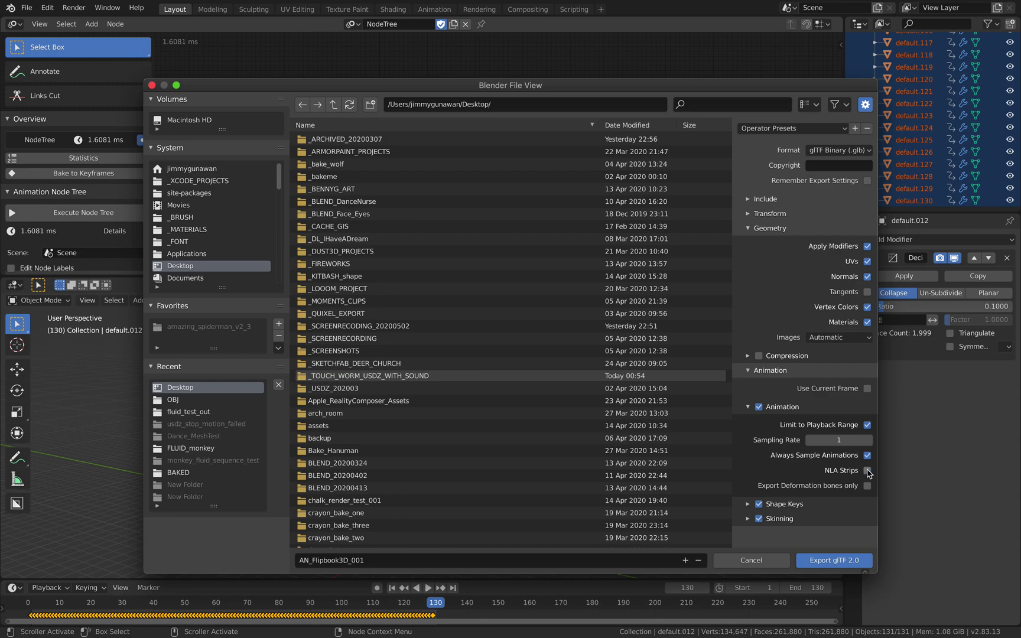
pyautogui.click(866, 456)
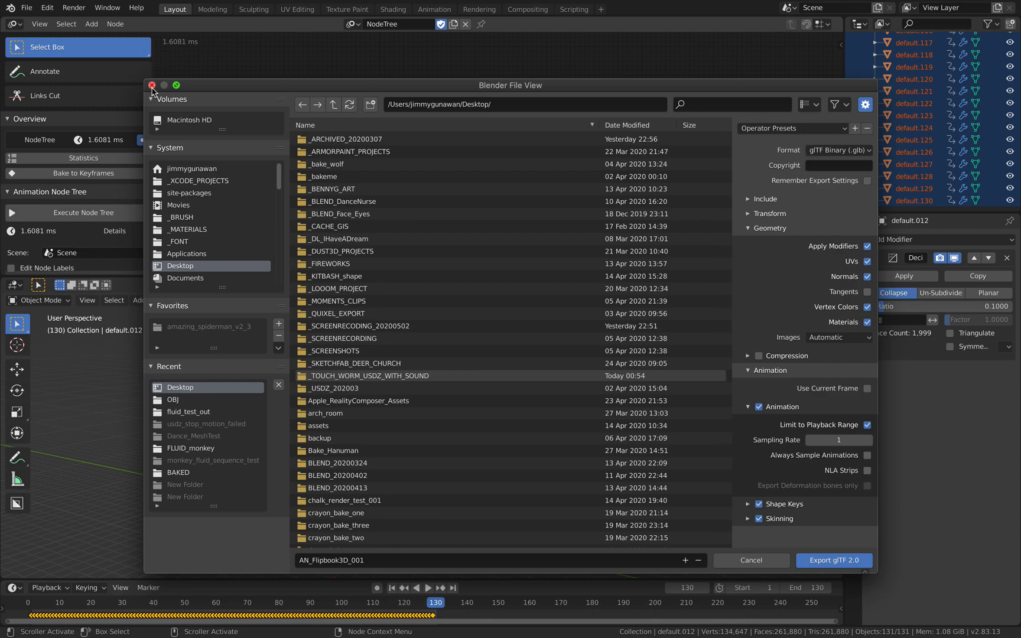
pyautogui.click(152, 85)
# - Switch the node editor area to the Graph Editor to show the meshes' baked scale curves
pyautogui.click(14, 24)
pyautogui.click(148, 90)
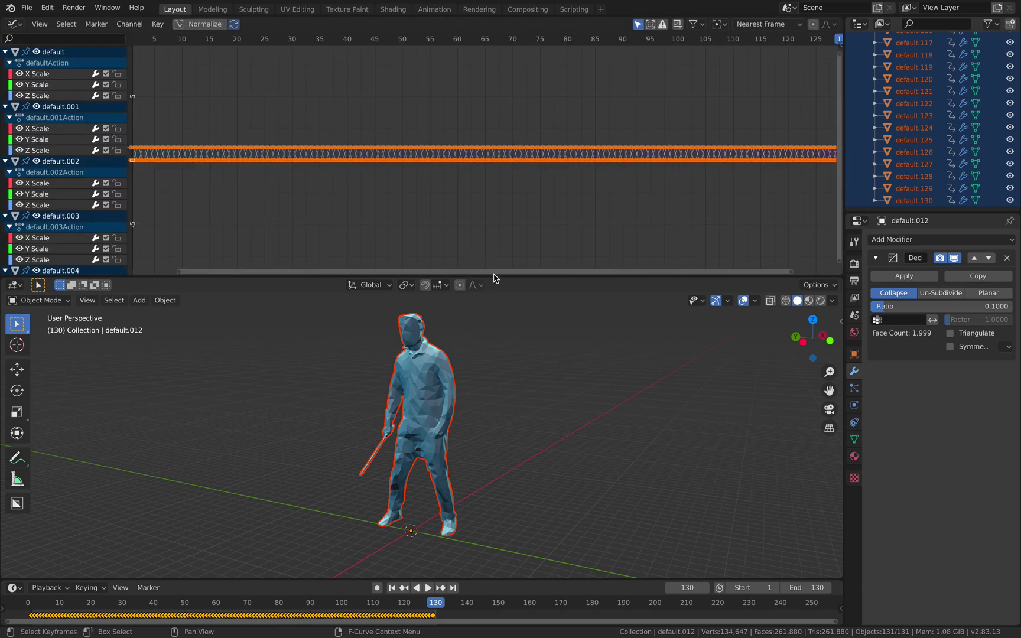
# - Set the interpolation mode of the meshes' baked scale keyframes to Constant in the Graph Editor
pyautogui.keyDown('ctrl'); pyautogui.moveTo(407, 190); pyautogui.dragTo(435, 150, button='middle'); pyautogui.keyUp('ctrl')
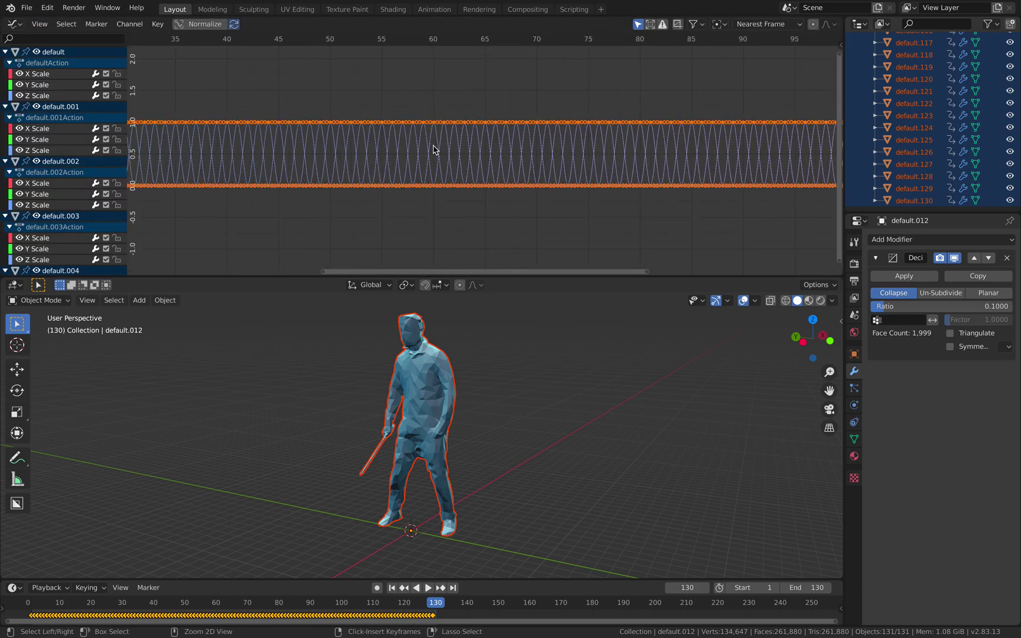
pyautogui.click(158, 23)
pyautogui.moveTo(217, 223)
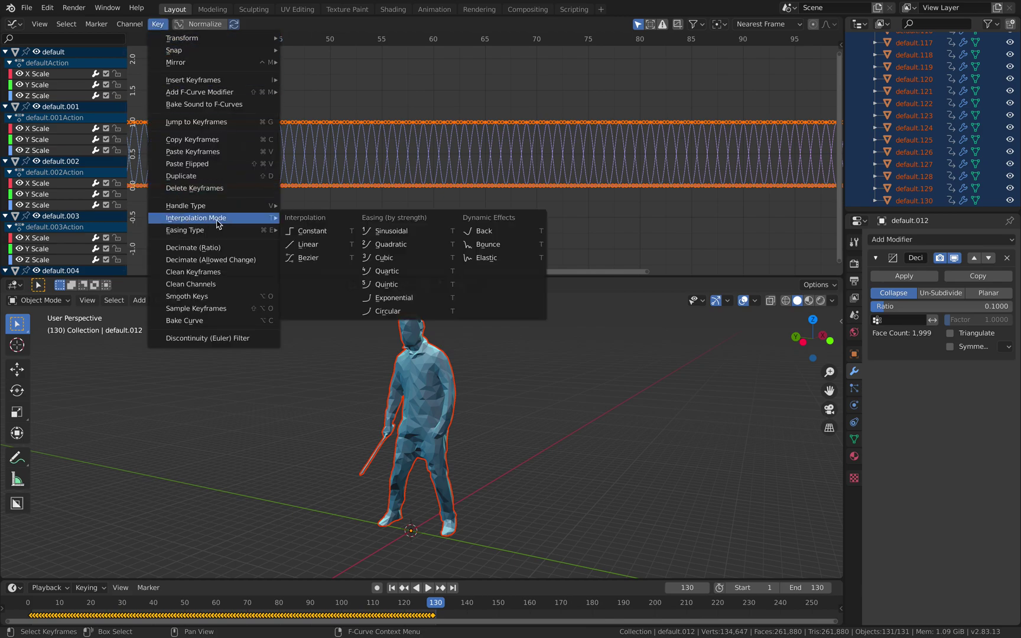
pyautogui.click(316, 233)
pyautogui.moveTo(460, 322); pyautogui.dragTo(442, 321, button='middle')
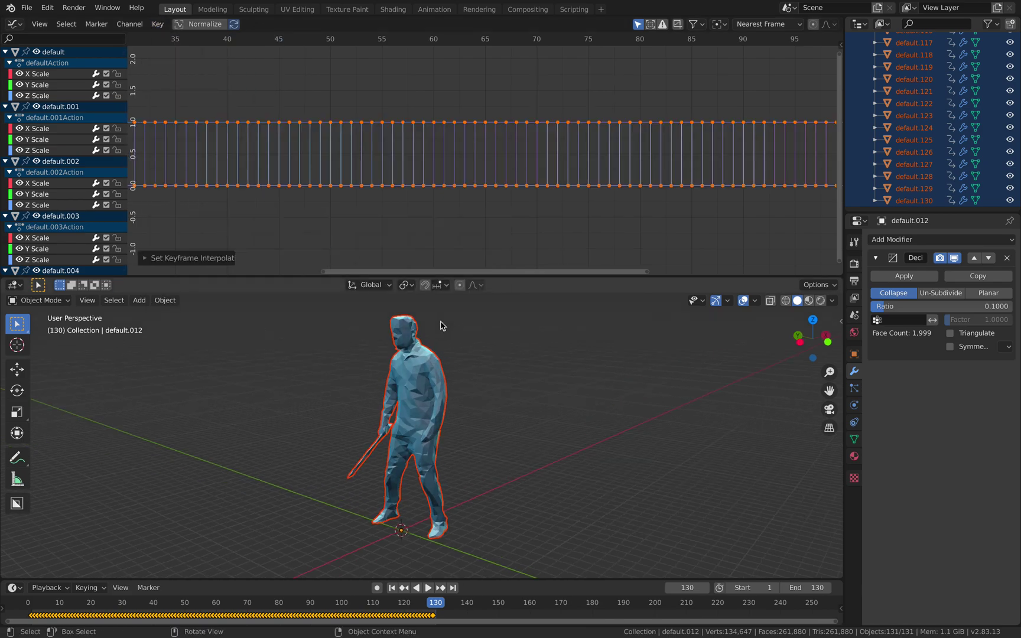
# - Export all meshes to the Desktop as glTF Binary AN_Flipbook3D_001, with Apply Modifiers on and Always Sample Animations off
pyautogui.hotkey('alt', 'a')
pyautogui.press('a')
pyautogui.click(27, 8)
pyautogui.moveTo(81, 184)
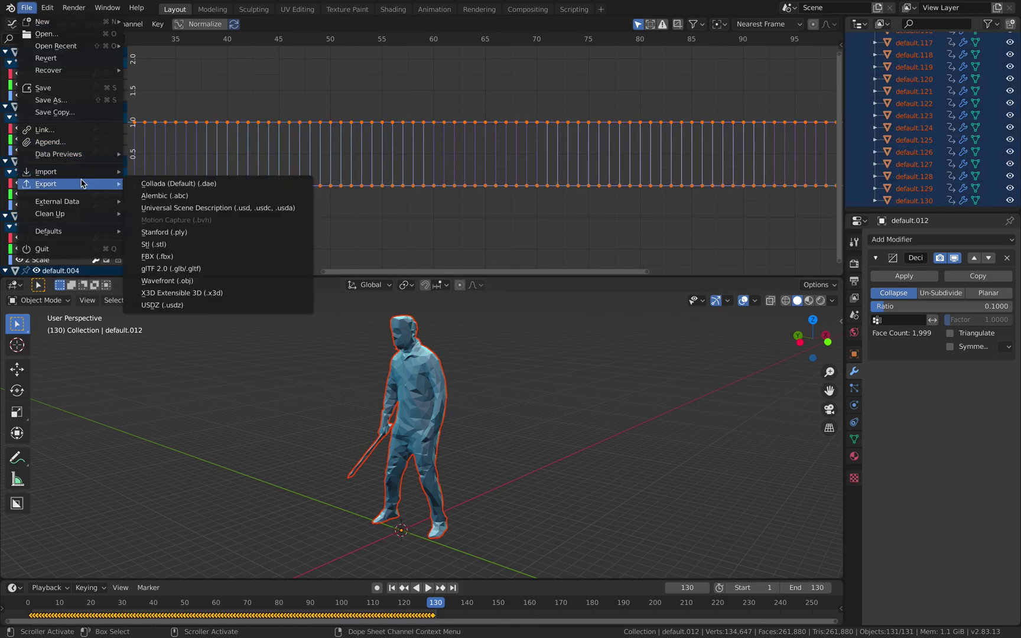
pyautogui.click(236, 270)
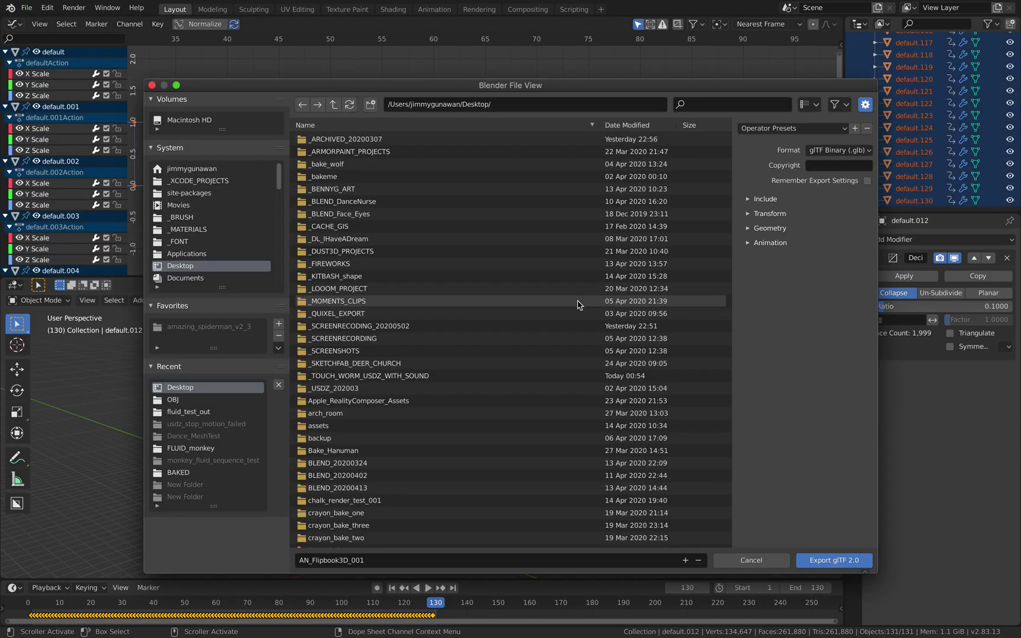
pyautogui.click(767, 230)
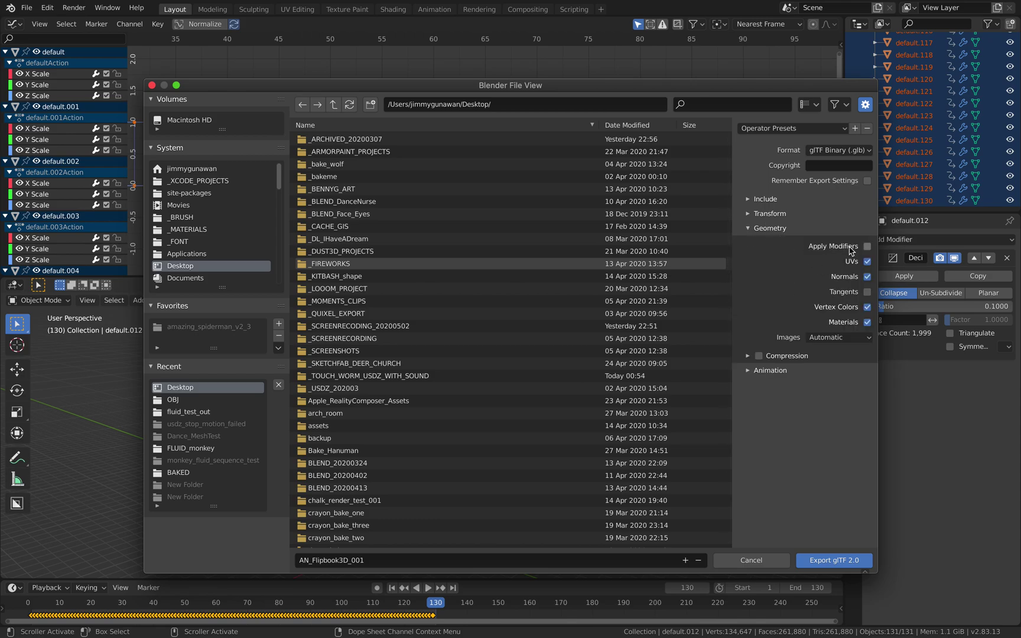
pyautogui.click(781, 370)
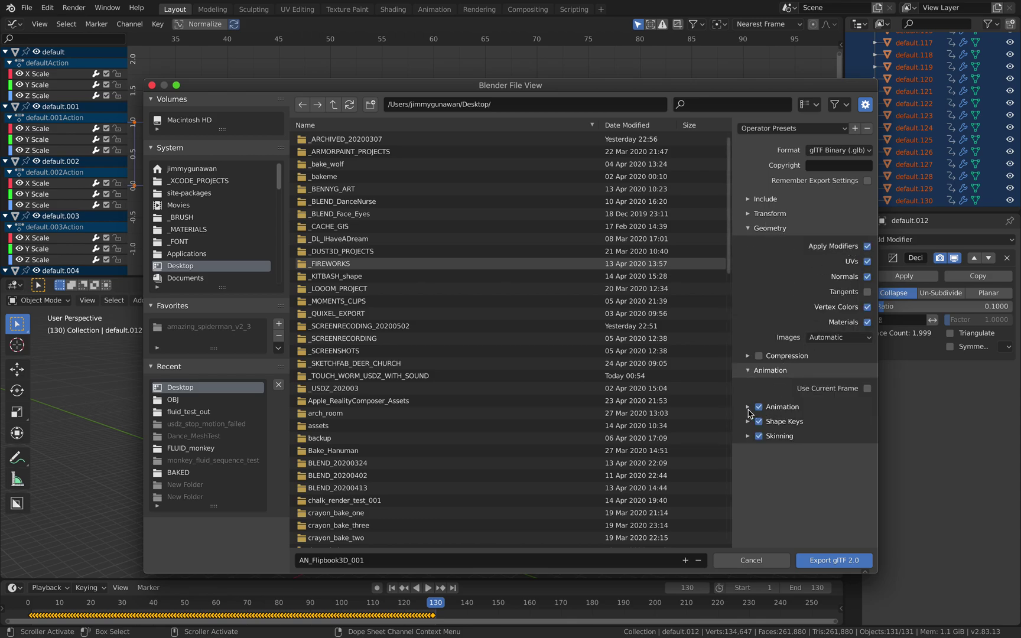
pyautogui.click(749, 408)
pyautogui.click(867, 456)
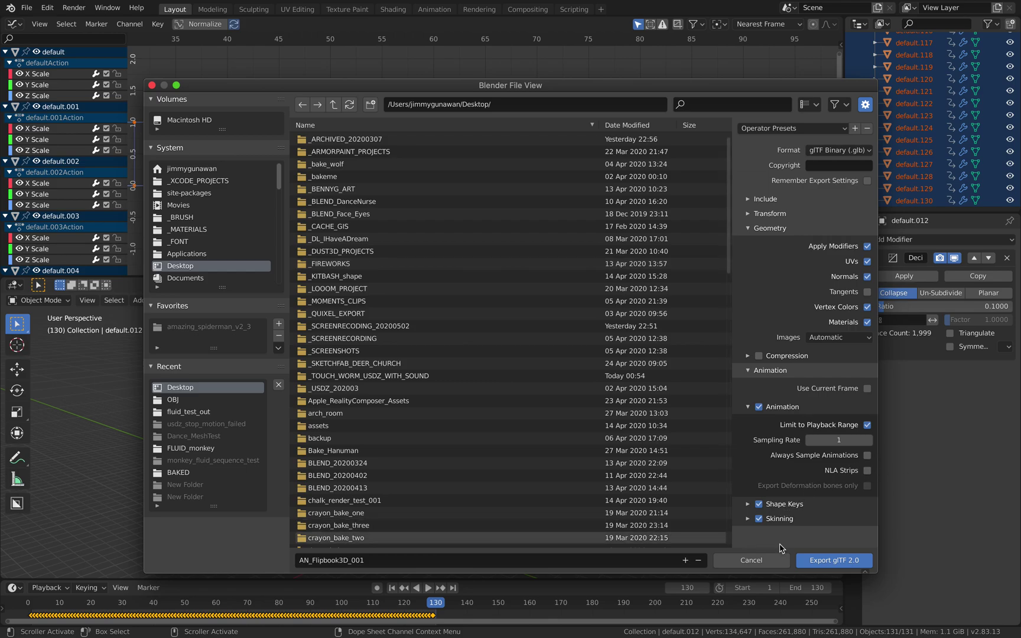
pyautogui.click(833, 560)
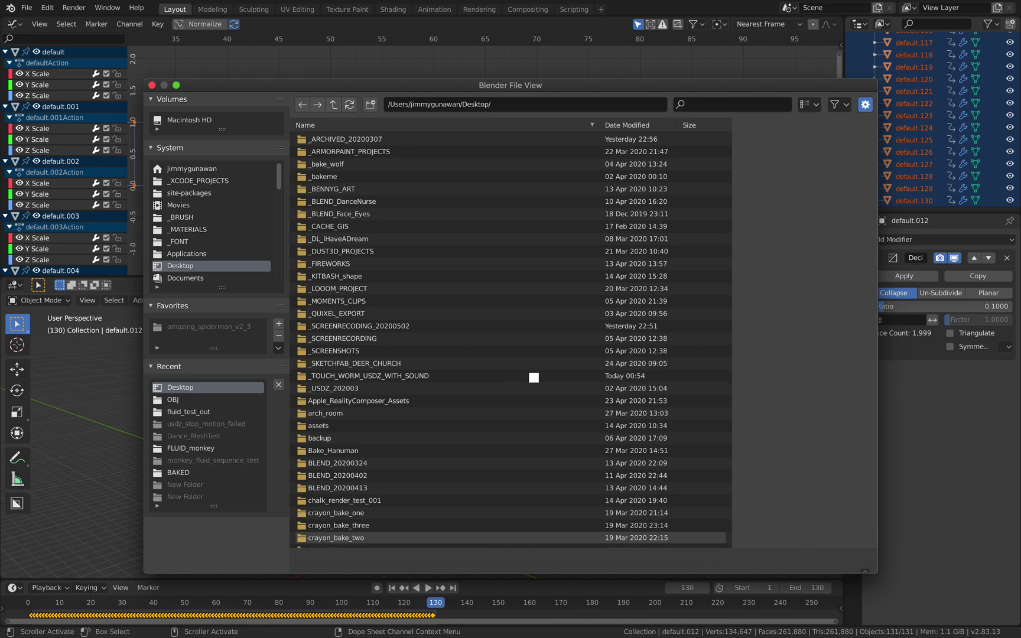
# - Switch to the Safari browser and open the Babylon.js Sandbox at sandbox.babylonjs.com
pyautogui.hotkey('ctrl', 'Right')
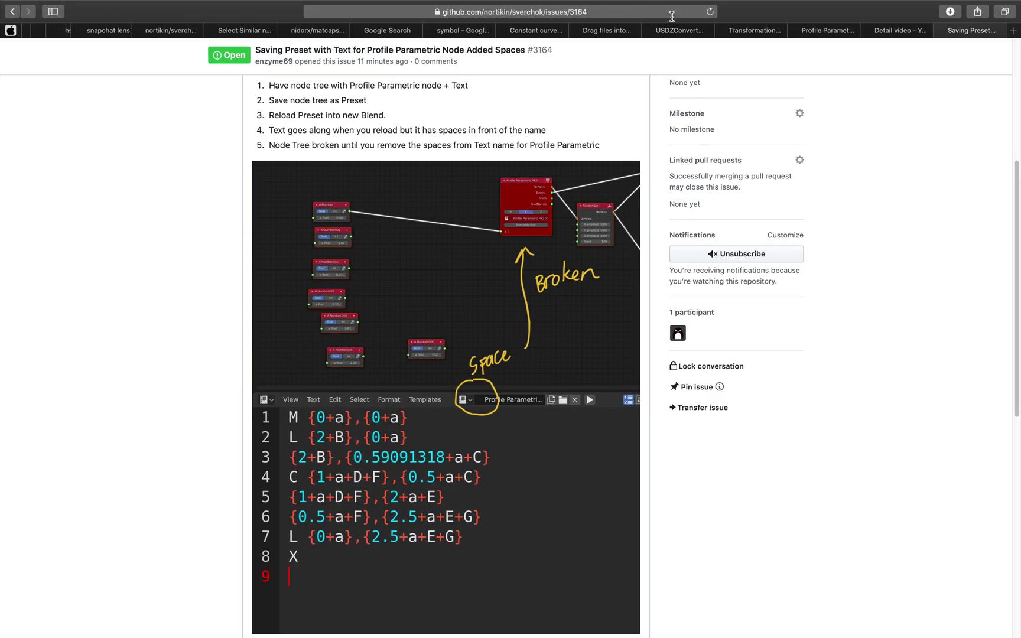
pyautogui.click(672, 13)
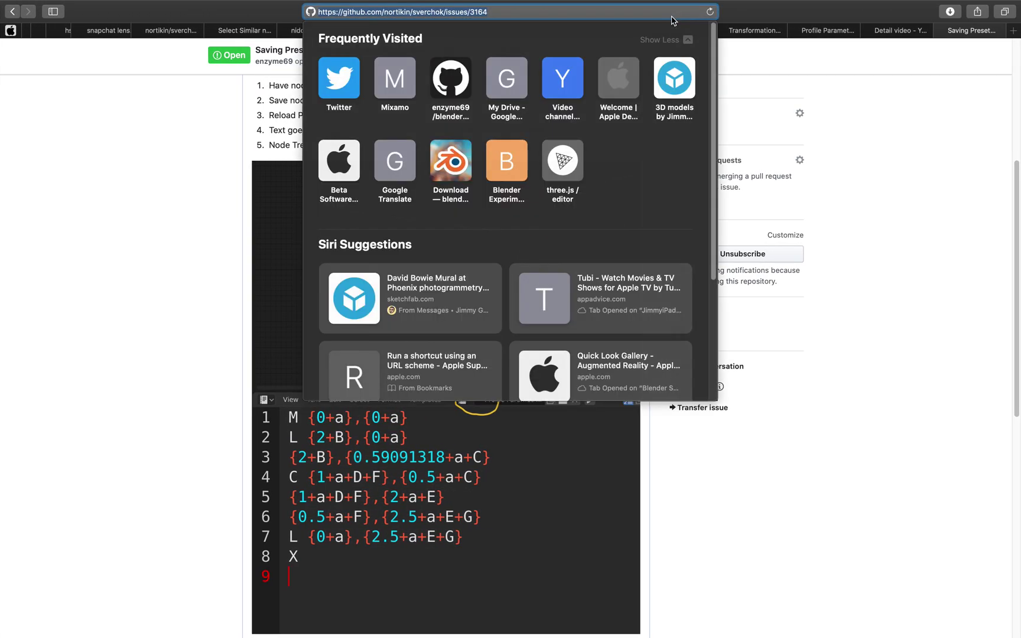
pyautogui.write('bab')
pyautogui.press('Return')
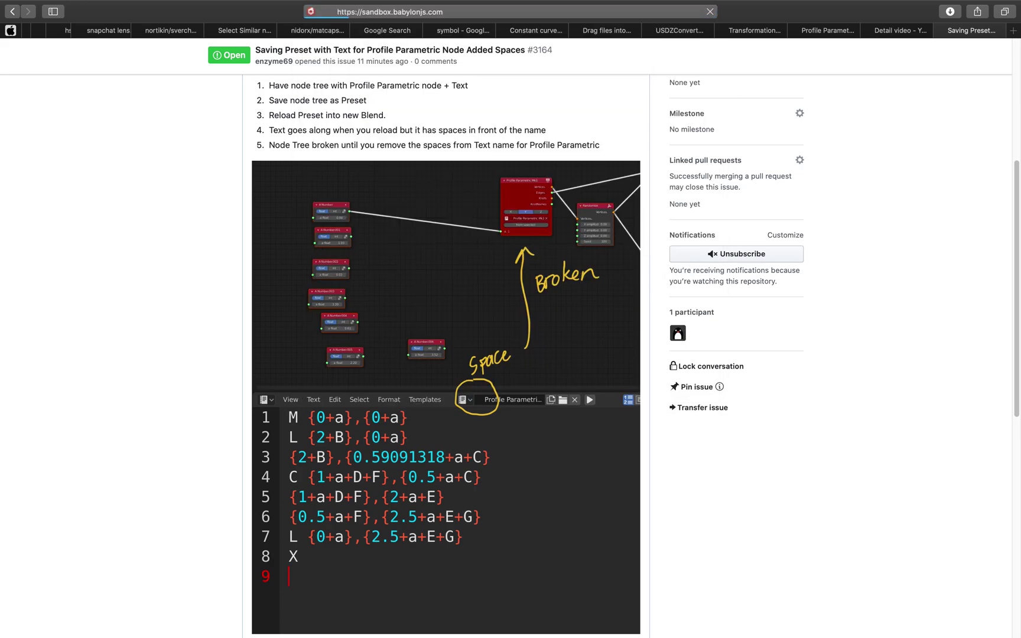
# - Switch to Finder, show the Desktop folder and widen its window to reveal the Kind column
pyautogui.hotkey('ctrl', 'Left')
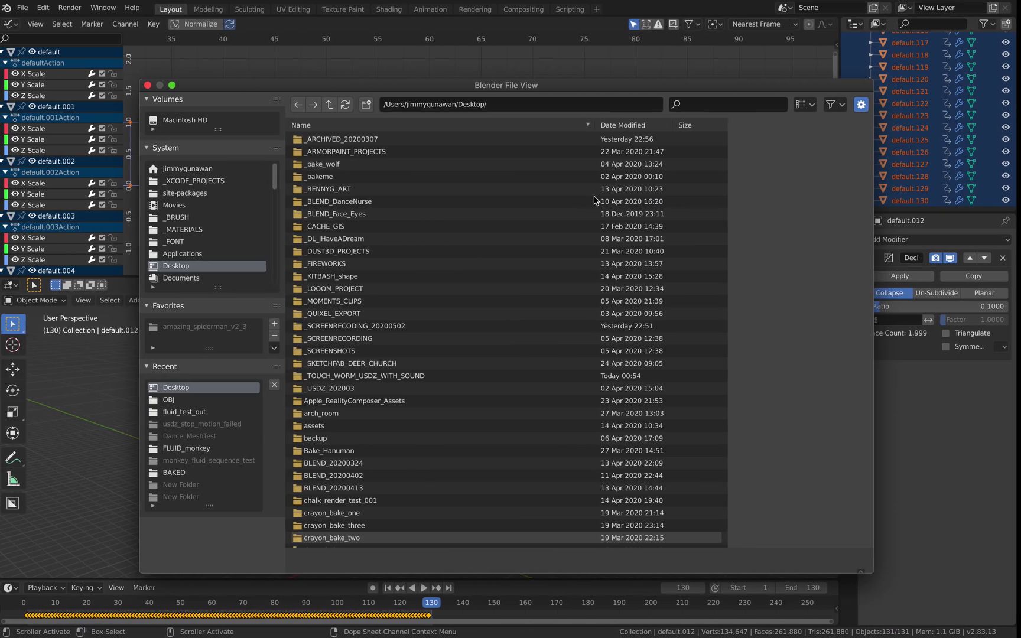
pyautogui.hotkey('ctrl', 'Left')
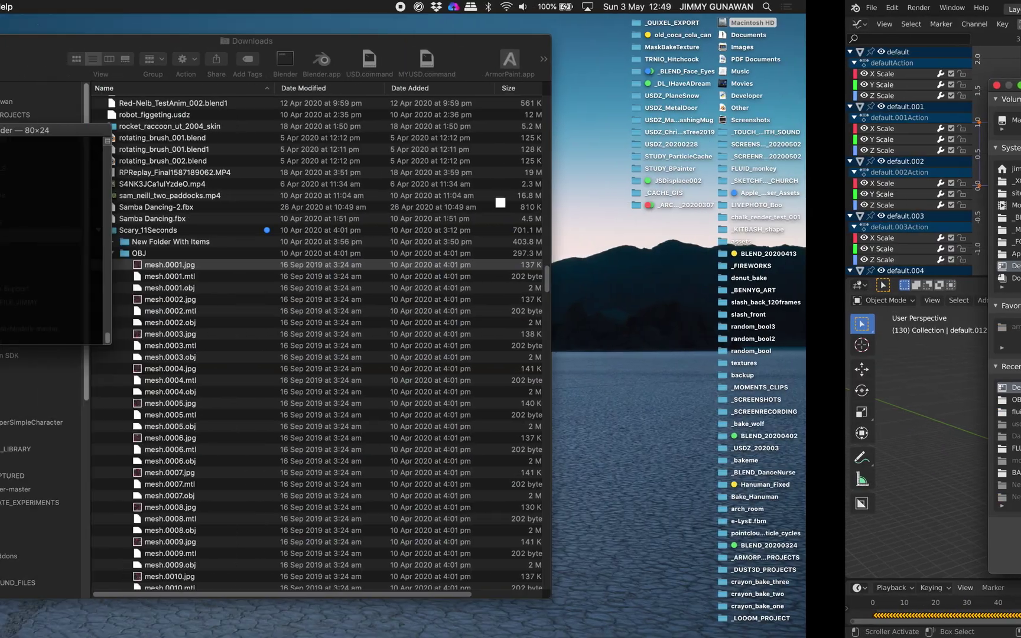
pyautogui.moveTo(501, 47); pyautogui.dragTo(589, 50)
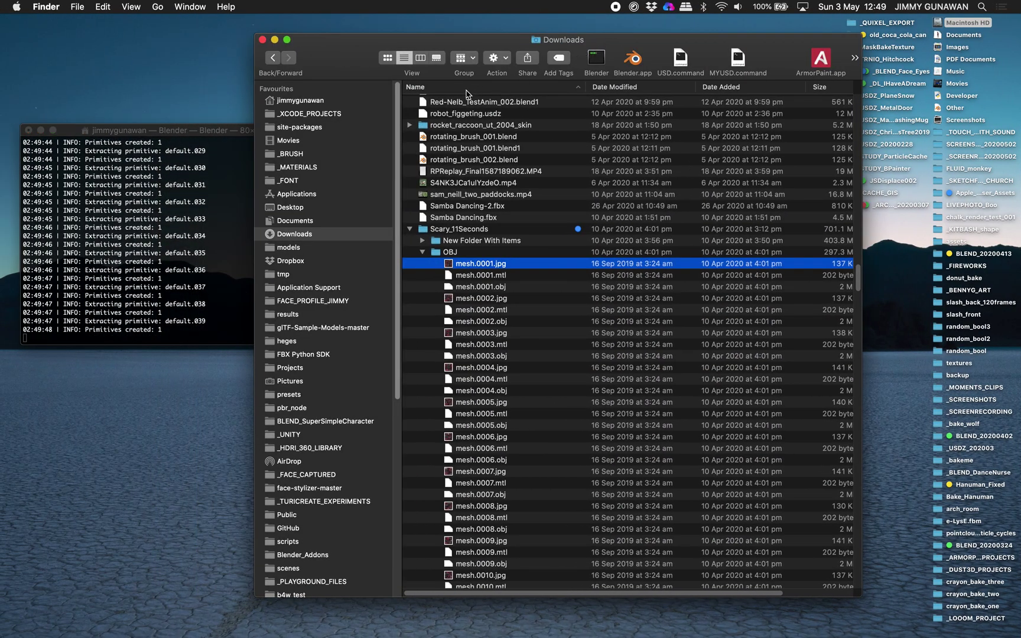
pyautogui.moveTo(260, 36); pyautogui.dragTo(270, 35)
pyautogui.click(421, 229)
pyautogui.click(340, 208)
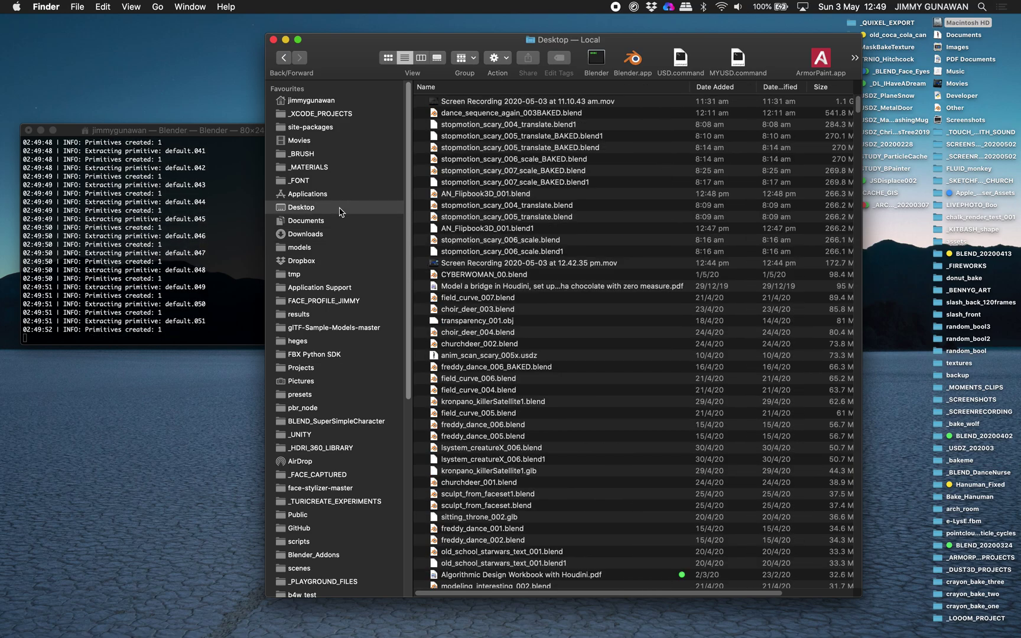
pyautogui.moveTo(862, 47); pyautogui.dragTo(938, 50)
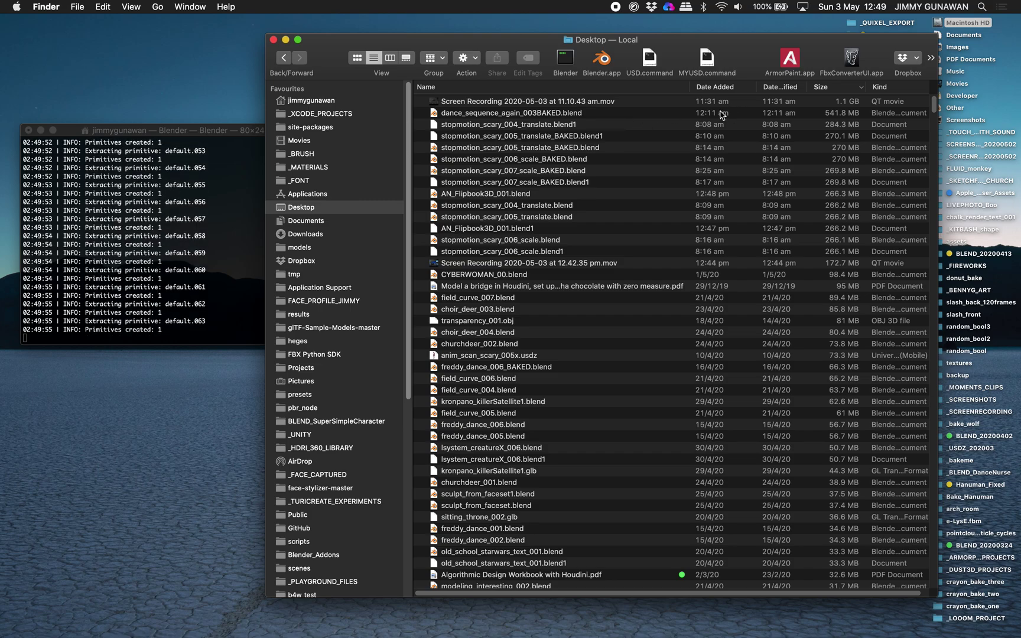
# - Enlarge Blender's Terminal log window and follow the glTF export progress until the export ends
pyautogui.hotkey('ctrl', 'Right')
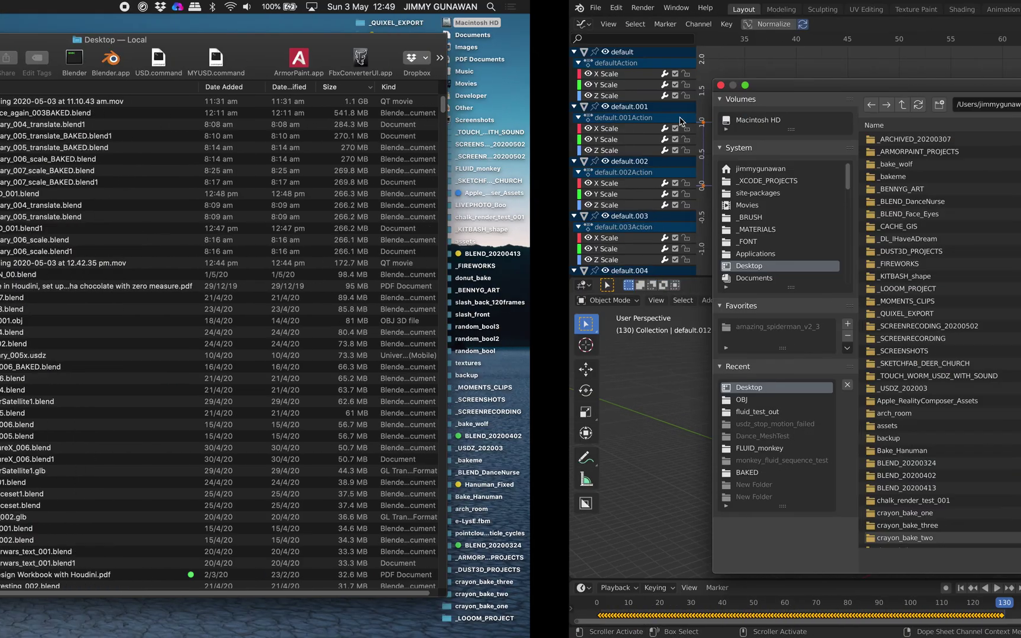
pyautogui.hotkey('ctrl', 'Left')
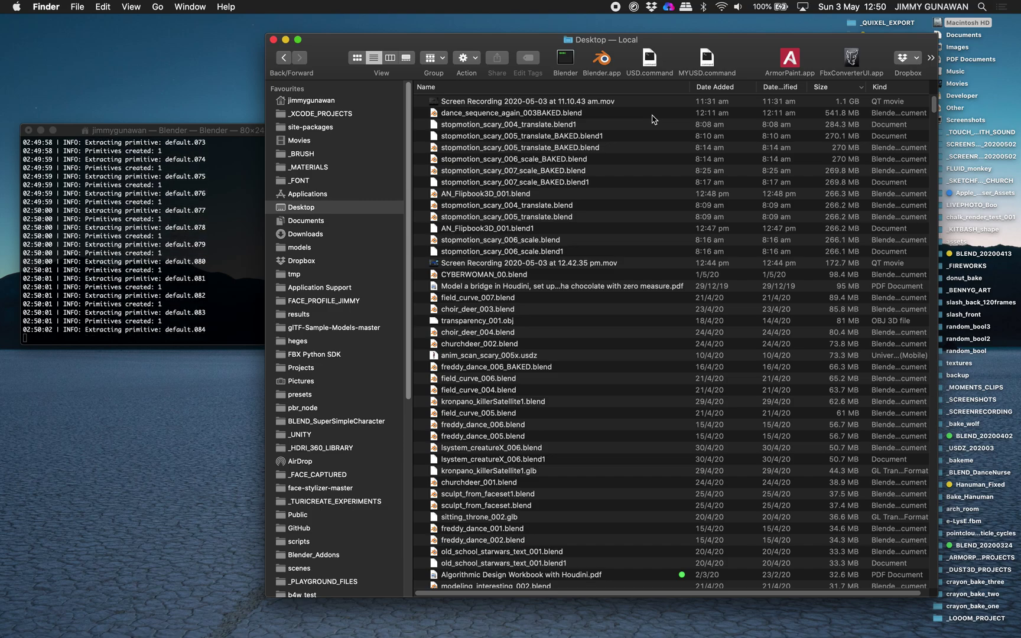
pyautogui.moveTo(180, 131); pyautogui.dragTo(185, 116)
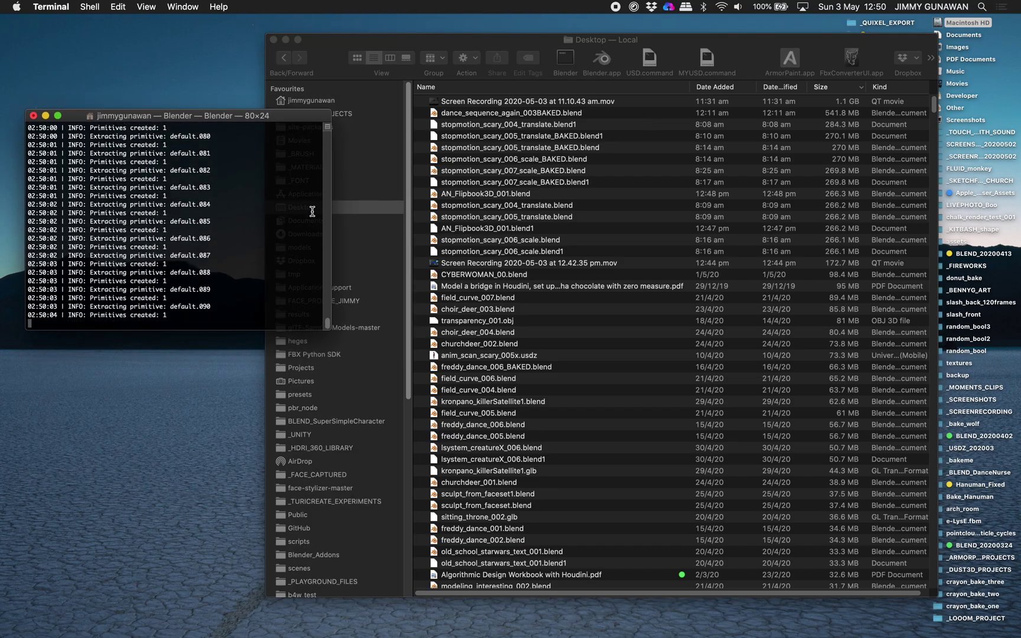
pyautogui.moveTo(323, 330); pyautogui.dragTo(410, 406)
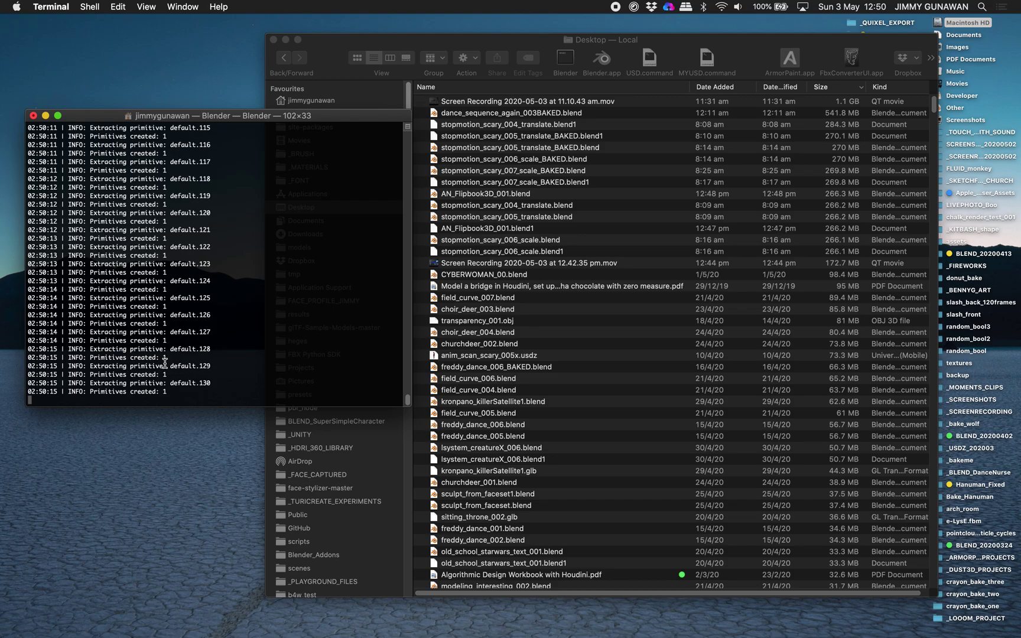
pyautogui.moveTo(415, 47); pyautogui.dragTo(423, 46)
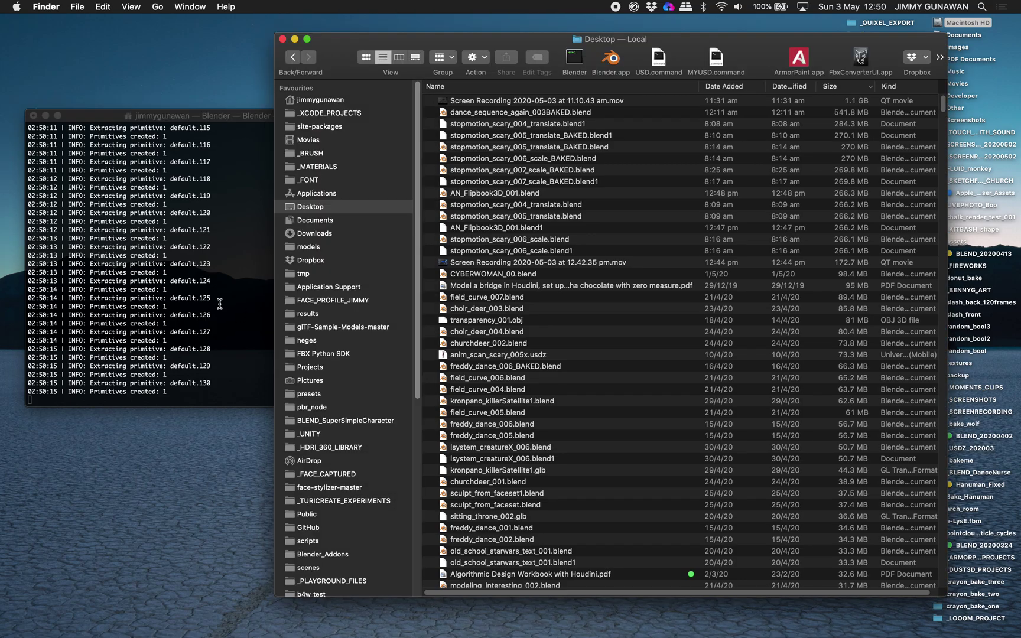
pyautogui.click(218, 303)
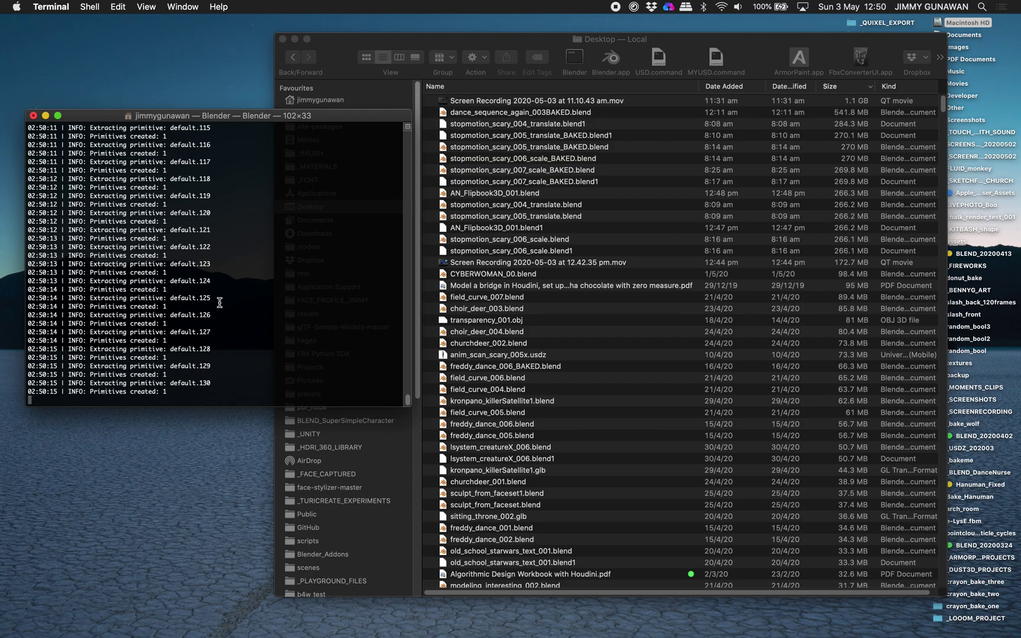
pyautogui.hotkey('ctrl', 'Right')
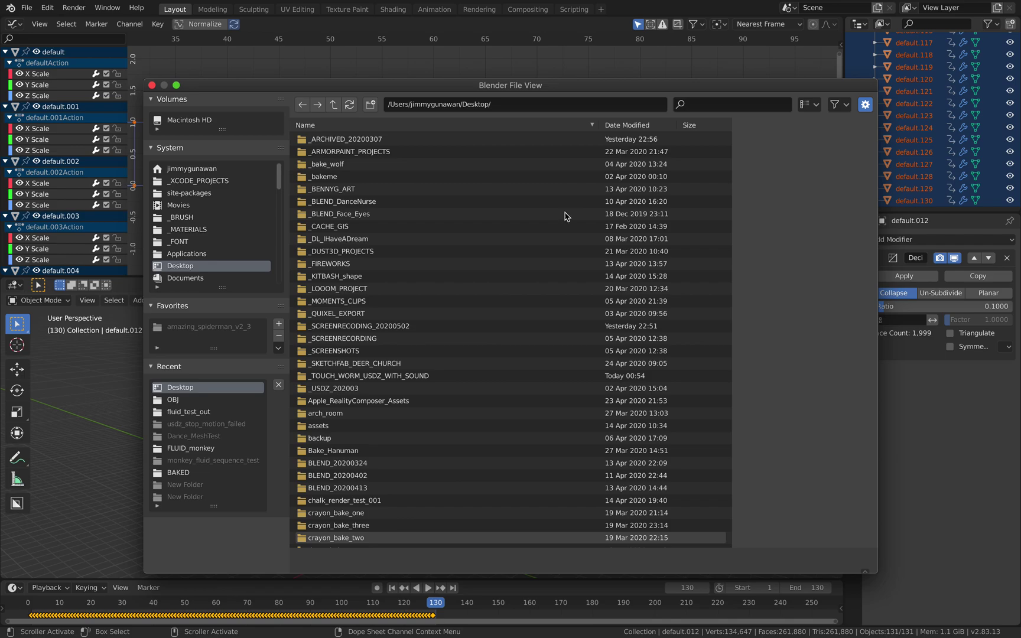
pyautogui.press('Escape')
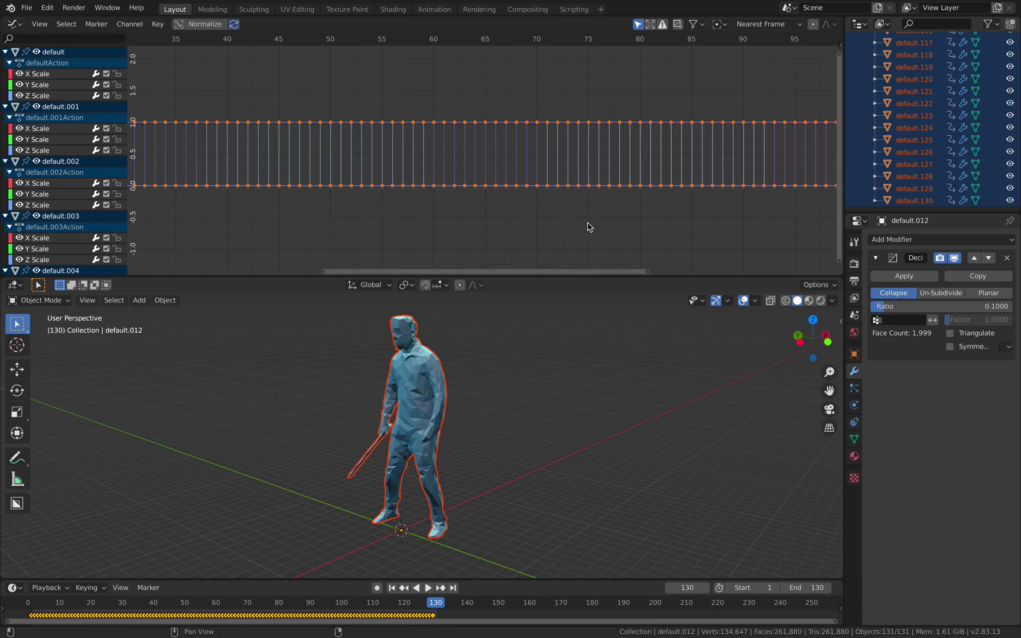
# - Return to Finder and sort the Desktop files by modification date, newest first
pyautogui.hotkey('ctrl', 'Left')
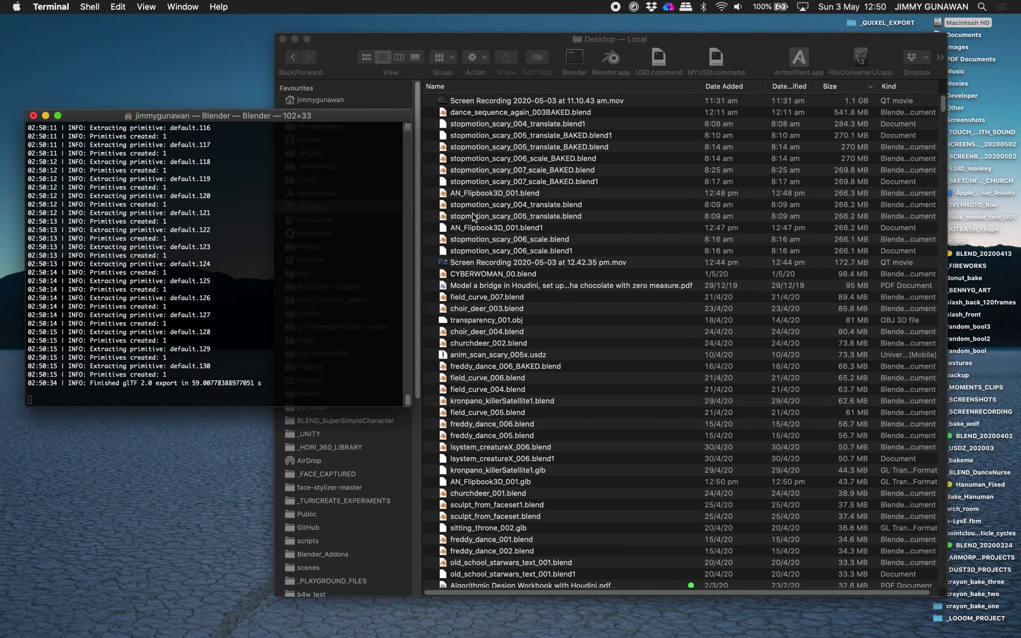
pyautogui.click(794, 87)
pyautogui.click(793, 87)
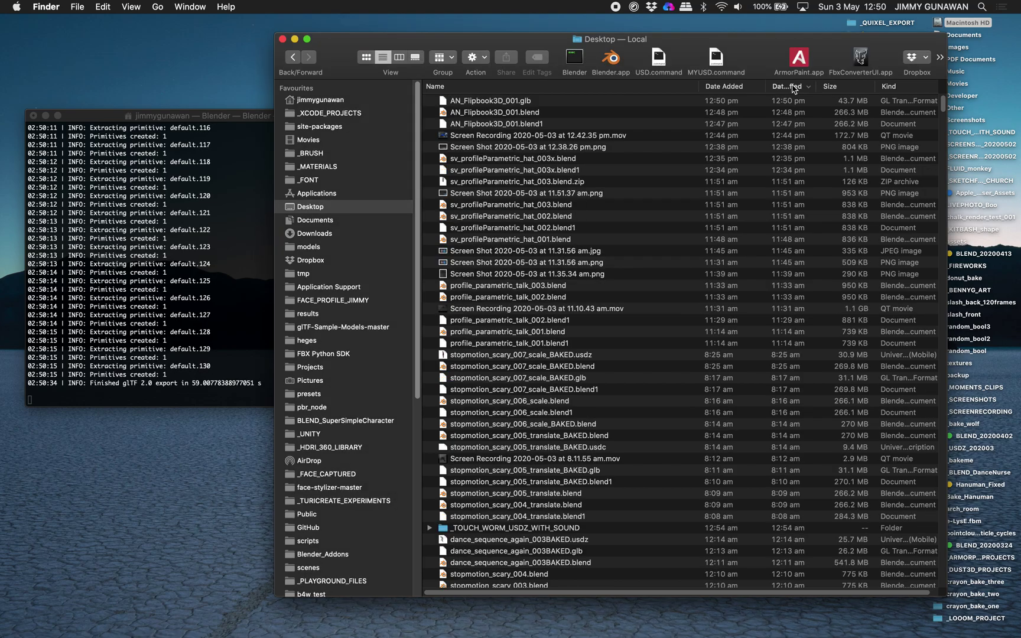
pyautogui.click(793, 87)
pyautogui.click(793, 87)
# - Load AN_Flipbook3D_001.glb from the Desktop folder into the Babylon.js Sandbox in the browser
pyautogui.moveTo(544, 104); pyautogui.dragTo(592, 259)
pyautogui.hotkey('ctrl', 'Right')
pyautogui.hotkey('ctrl', 'Right')
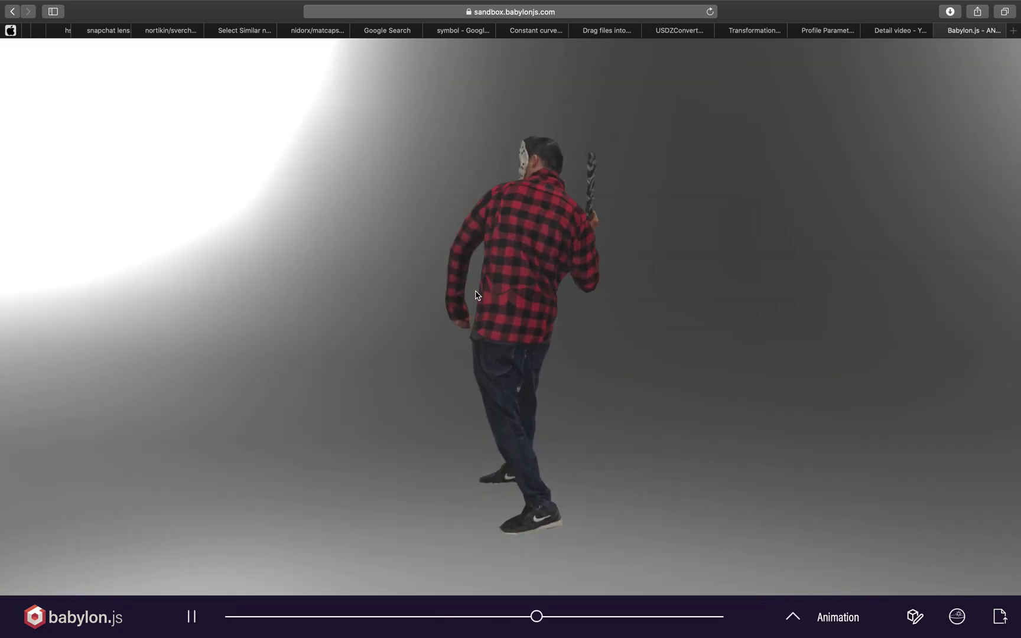
# - Inspect the playing flipbook model from several angles in the Babylon.js Sandbox and check its animation list
pyautogui.moveTo(476, 295); pyautogui.dragTo(626, 301)
pyautogui.click(827, 614)
pyautogui.click(829, 588)
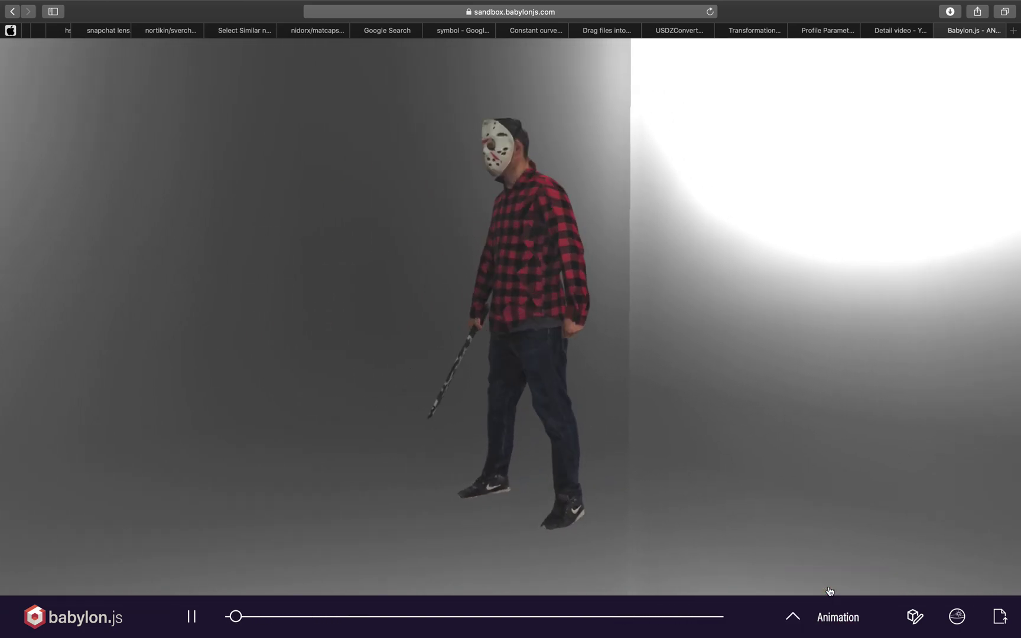
pyautogui.click(824, 606)
pyautogui.click(826, 613)
pyautogui.moveTo(779, 550); pyautogui.dragTo(704, 423)
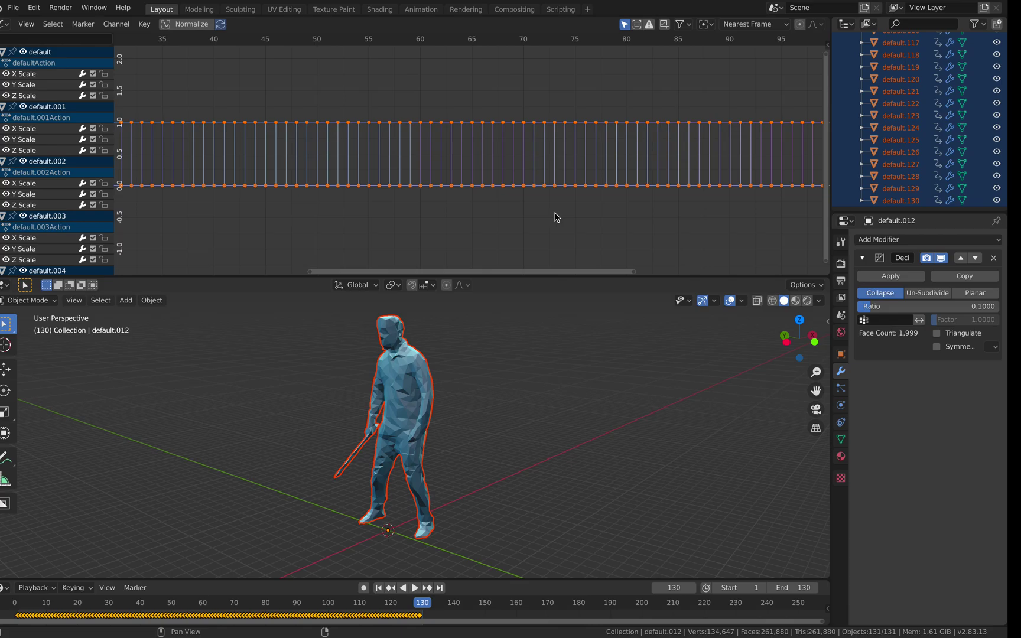
# - Switch to Finder, launch USD.command, run usdzconvert on AN_Flipbook3D_001.glb, and move the Finder window clear of the Terminal
pyautogui.hotkey('ctrl', 'Left')
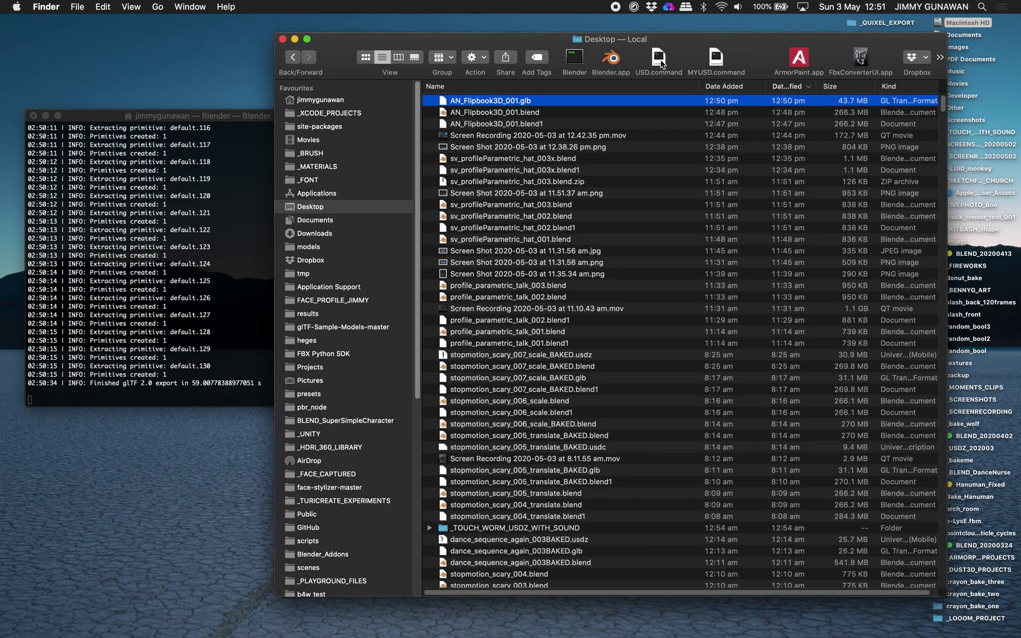
pyautogui.click(658, 57)
pyautogui.write('us')
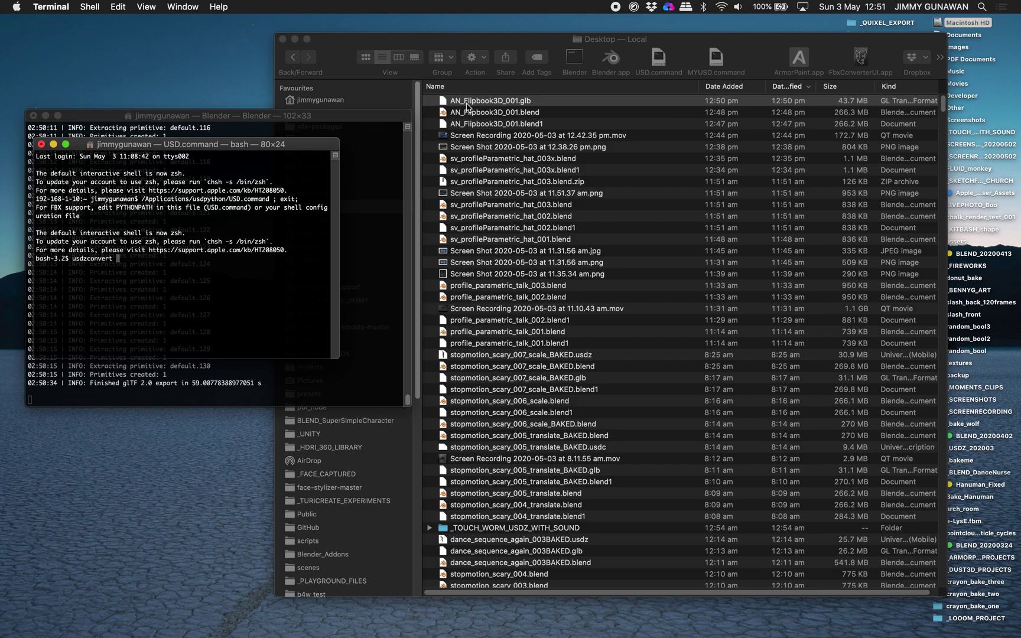
pyautogui.write('dzconvert')
pyautogui.moveTo(467, 105); pyautogui.dragTo(329, 258)
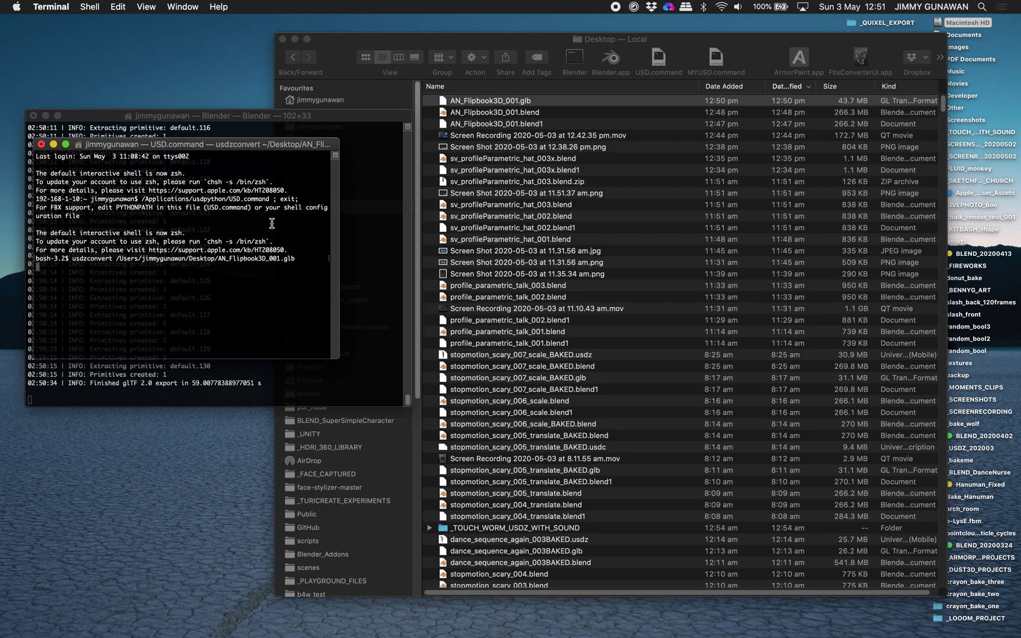
pyautogui.press('Return')
pyautogui.moveTo(697, 40); pyautogui.dragTo(806, 52)
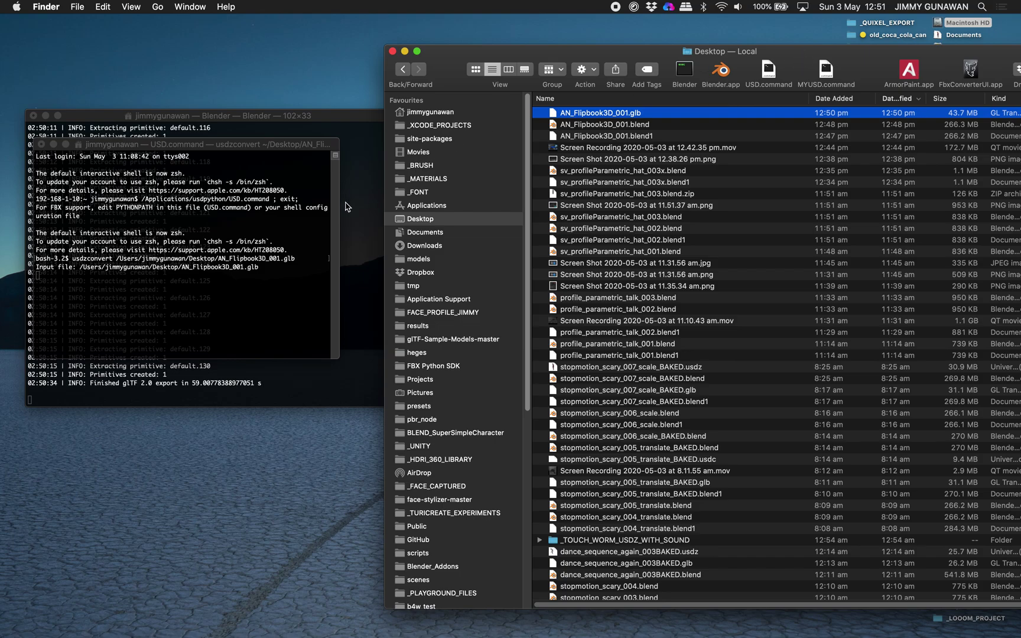
pyautogui.moveTo(798, 59); pyautogui.dragTo(813, 57)
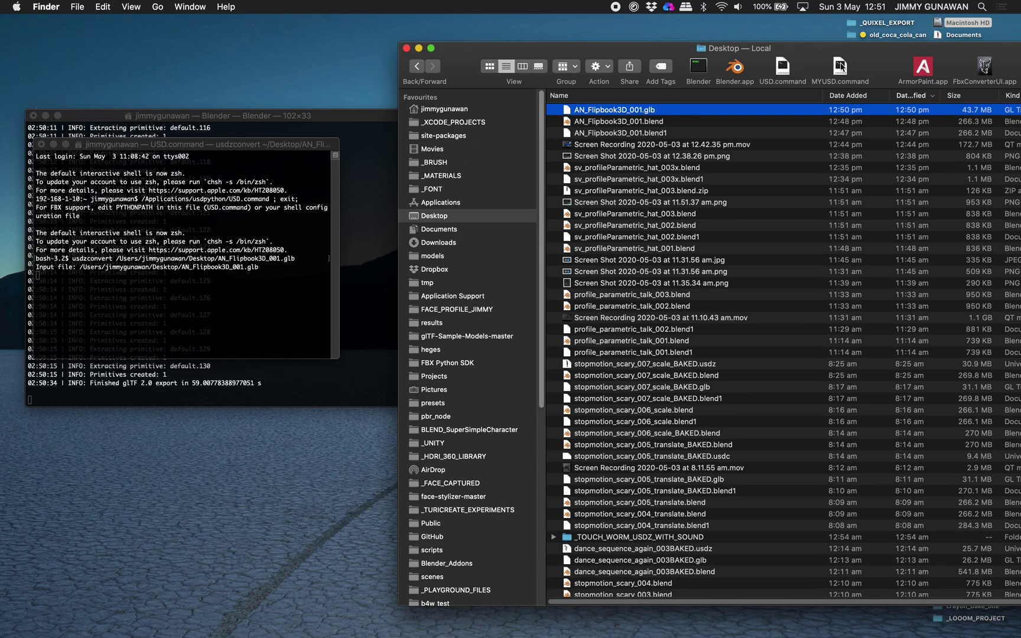
# - Launch MYUSD.command from Finder, begin a usd_from_gltf command in its Terminal window, and move that window below the usdzconvert one
pyautogui.click(839, 66)
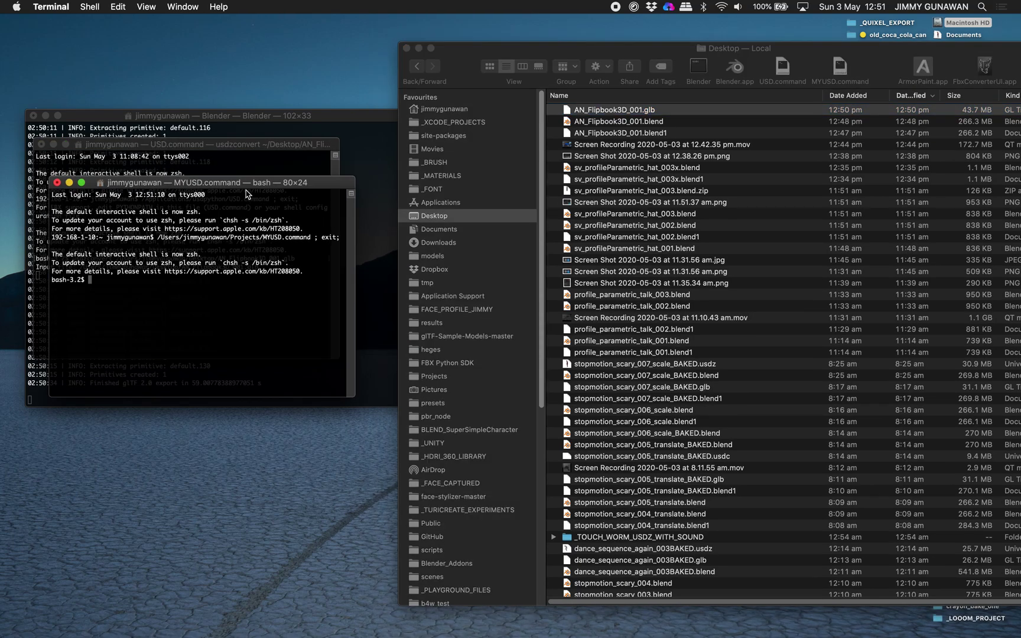
pyautogui.write('usd')
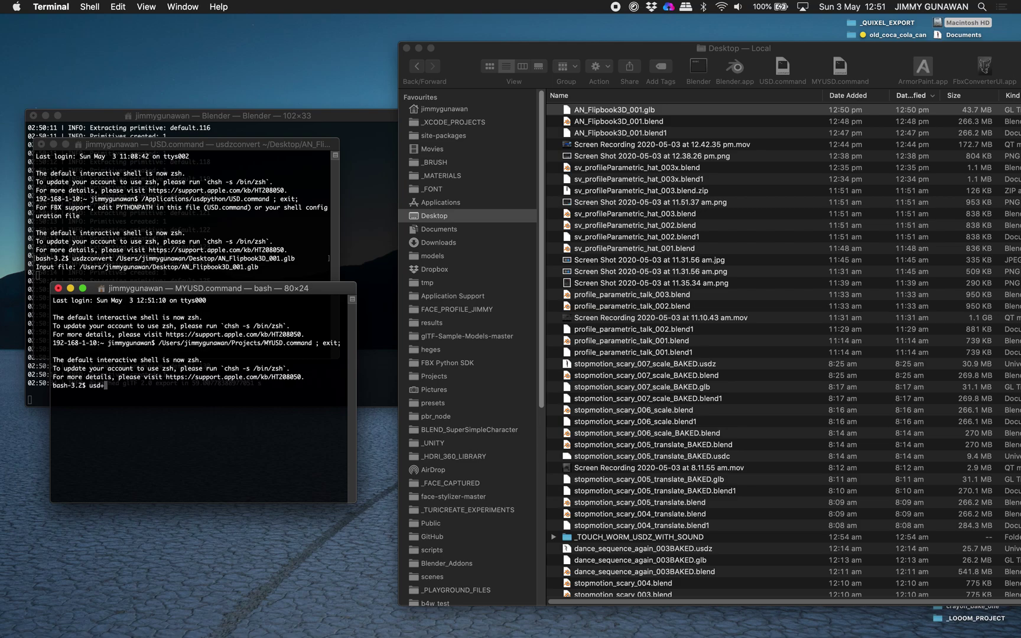
pyautogui.write('_fro')
pyautogui.press('Tab')
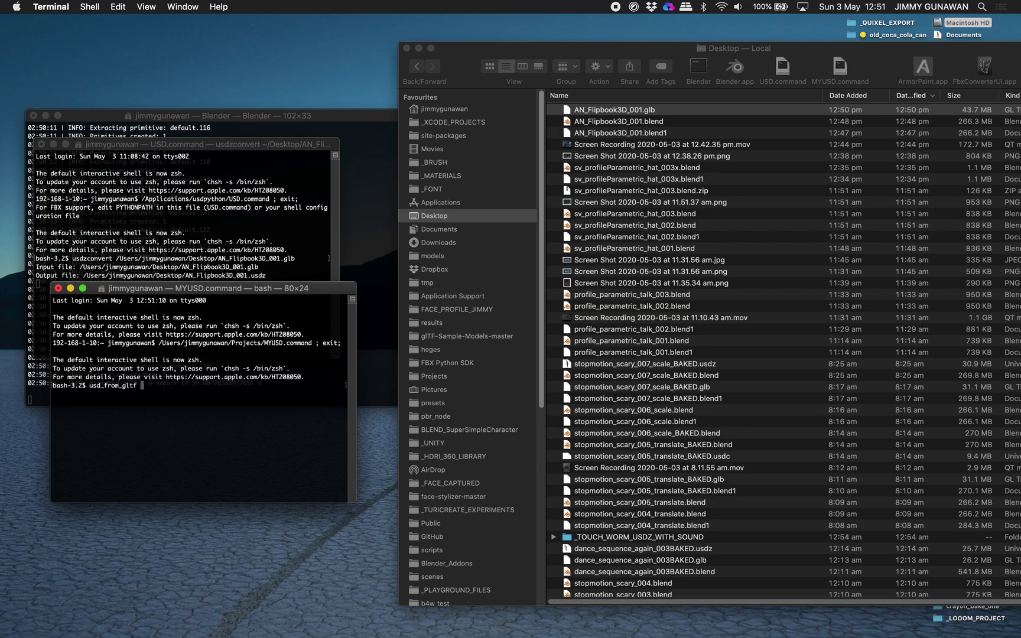
pyautogui.moveTo(245, 296); pyautogui.dragTo(245, 324)
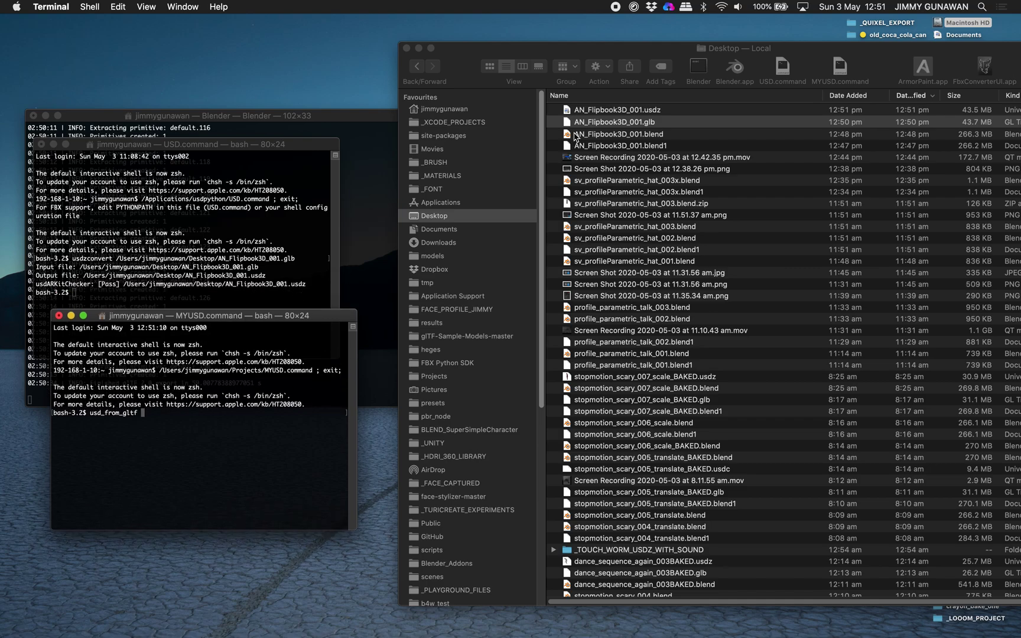
# - Preview the animated AN_Flipbook3D_001.usdz with Quick Look in Finder, and close the preview
pyautogui.click(602, 111)
pyautogui.press('space')
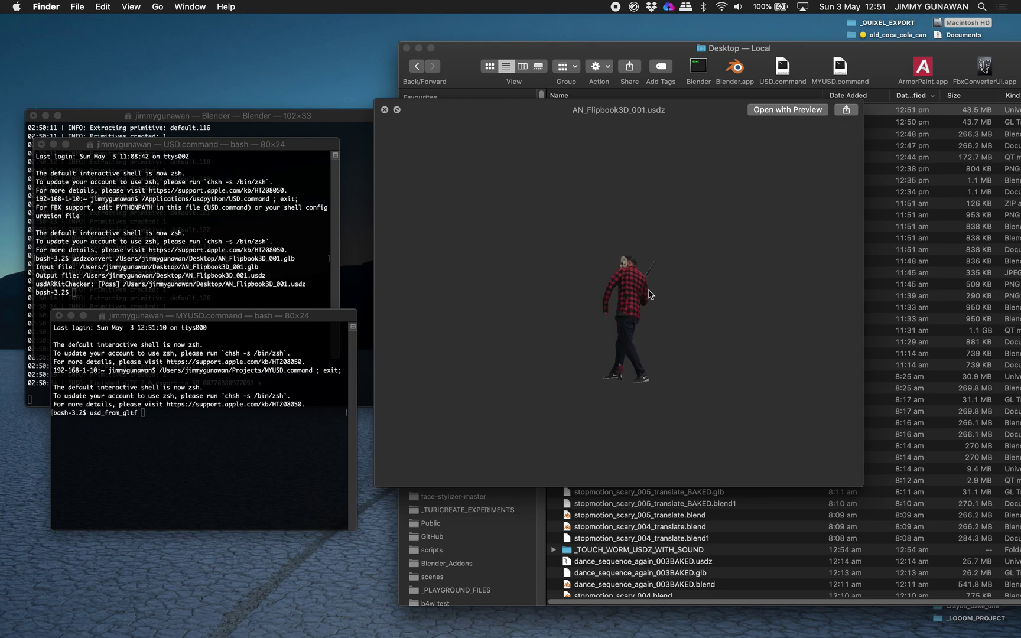
pyautogui.click(384, 110)
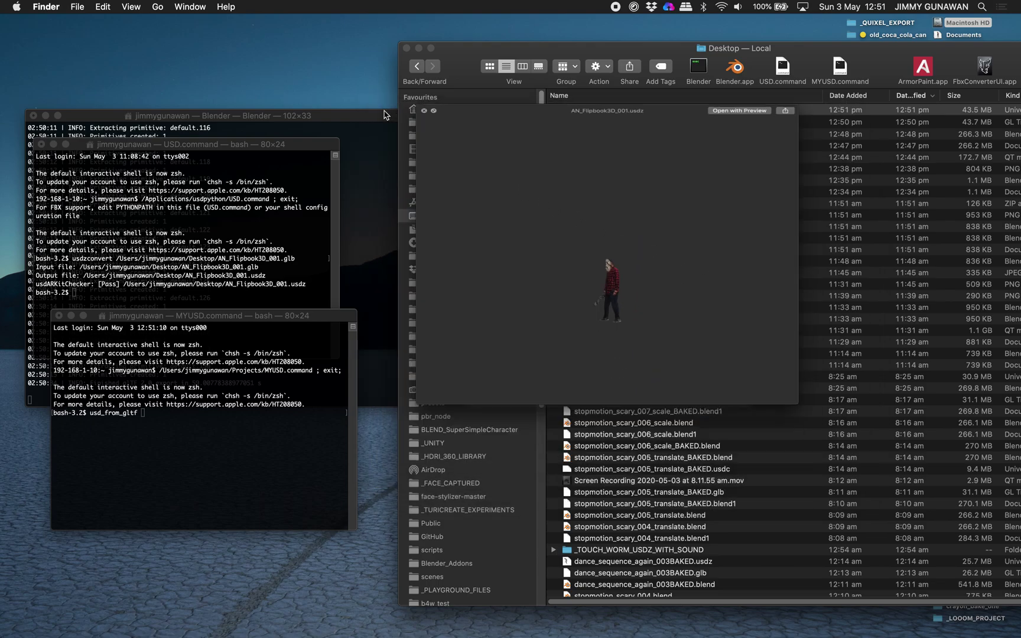
# - Run usd_from_gltf on AN_Flipbook3D_001.glb with blah.usdz as the output, and widen the Terminal window to fit the command
pyautogui.click(260, 405)
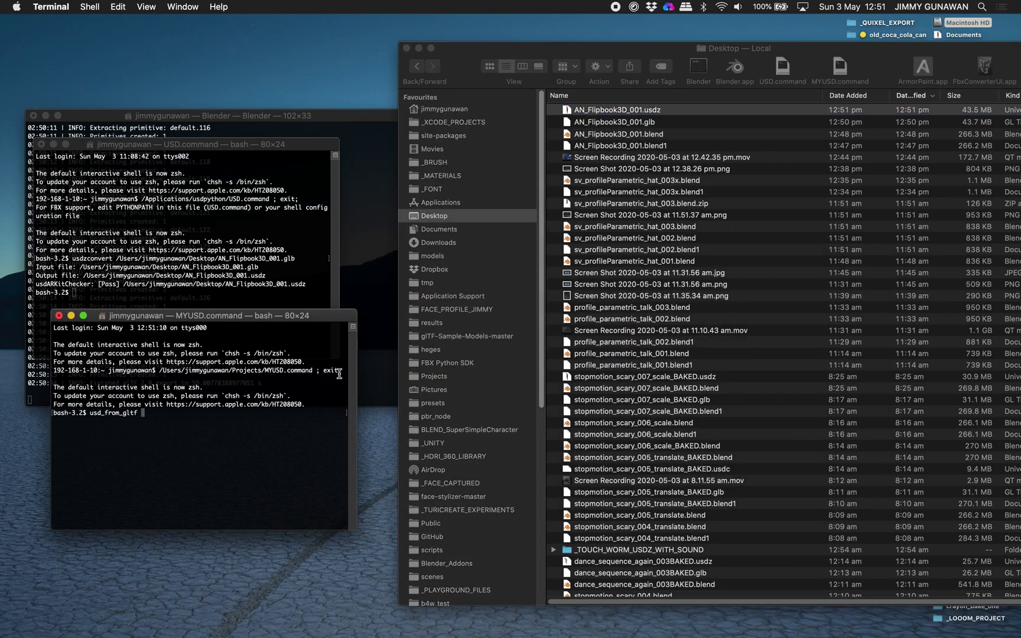
pyautogui.moveTo(620, 125); pyautogui.dragTo(219, 382)
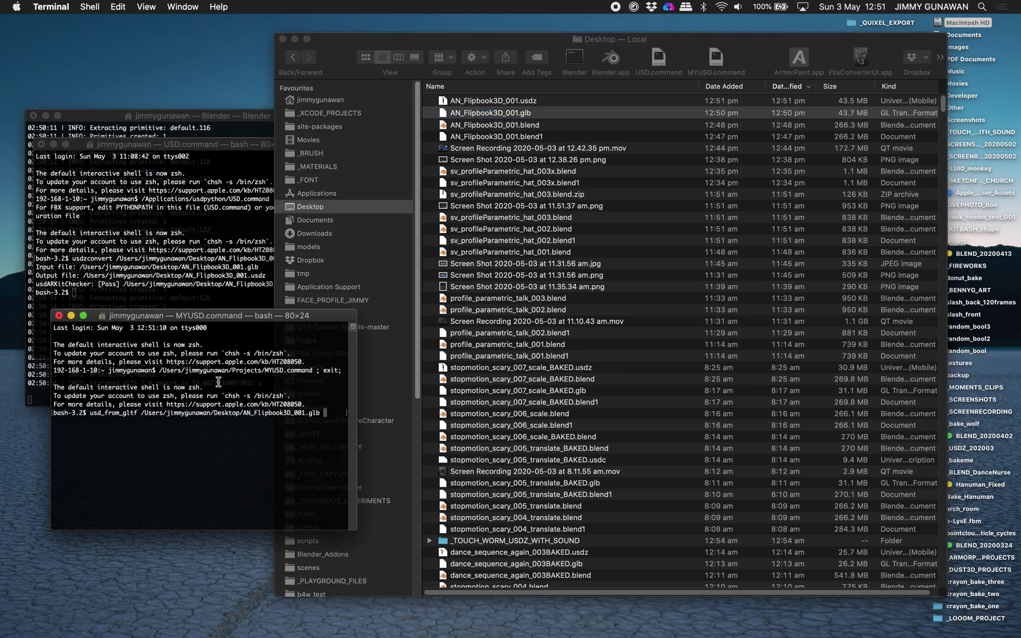
pyautogui.write('blah.usdz')
pyautogui.press('Return')
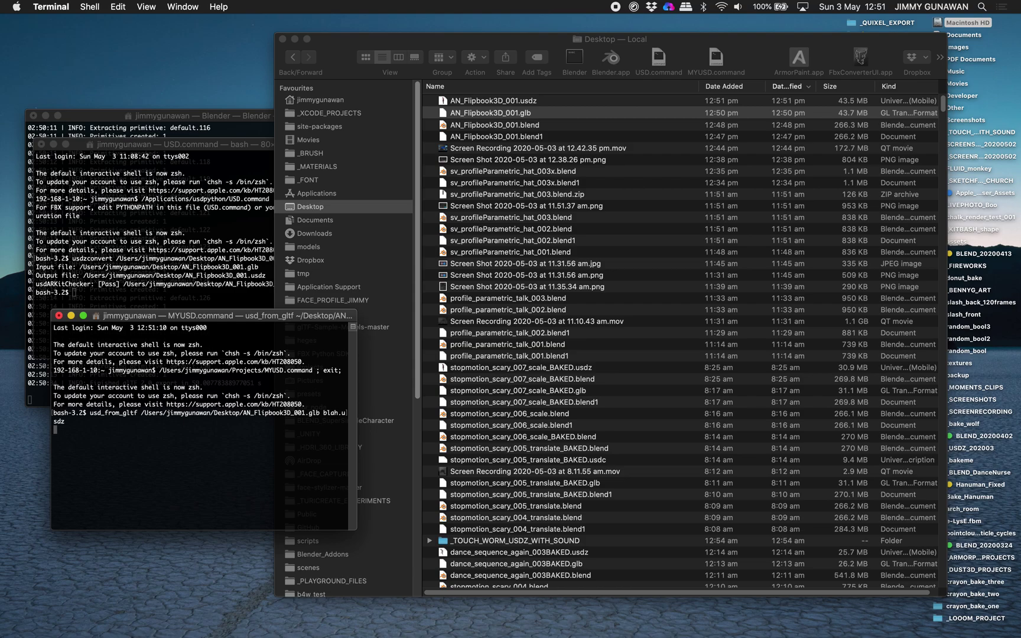
pyautogui.moveTo(358, 393); pyautogui.dragTo(392, 392)
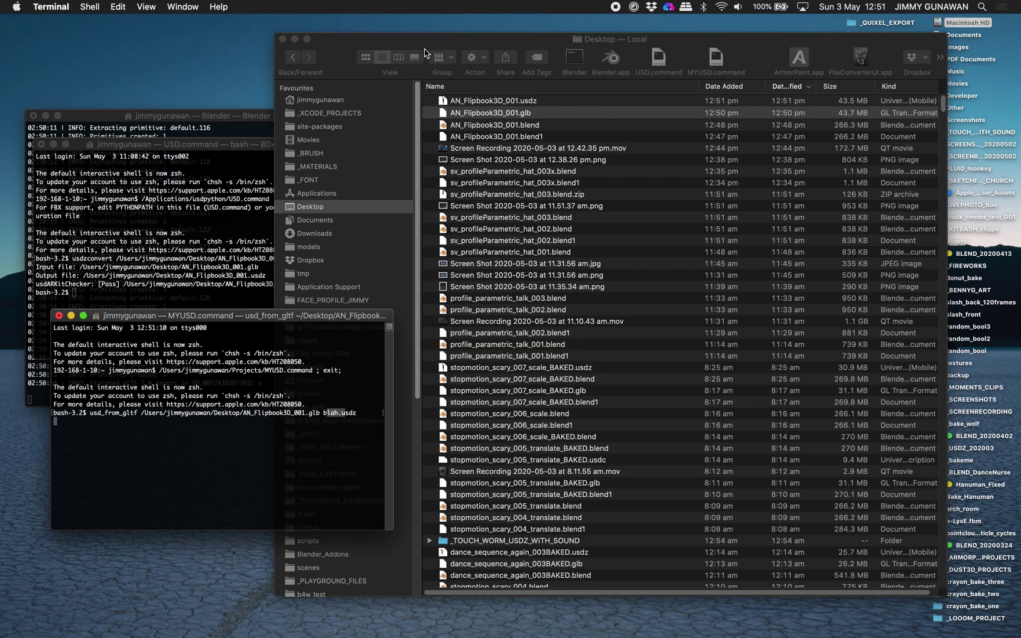
# - Open the home folder in Finder and arrange the Finder and MYUSD Terminal windows so both are readable
pyautogui.moveTo(428, 54); pyautogui.dragTo(464, 56)
pyautogui.click(376, 104)
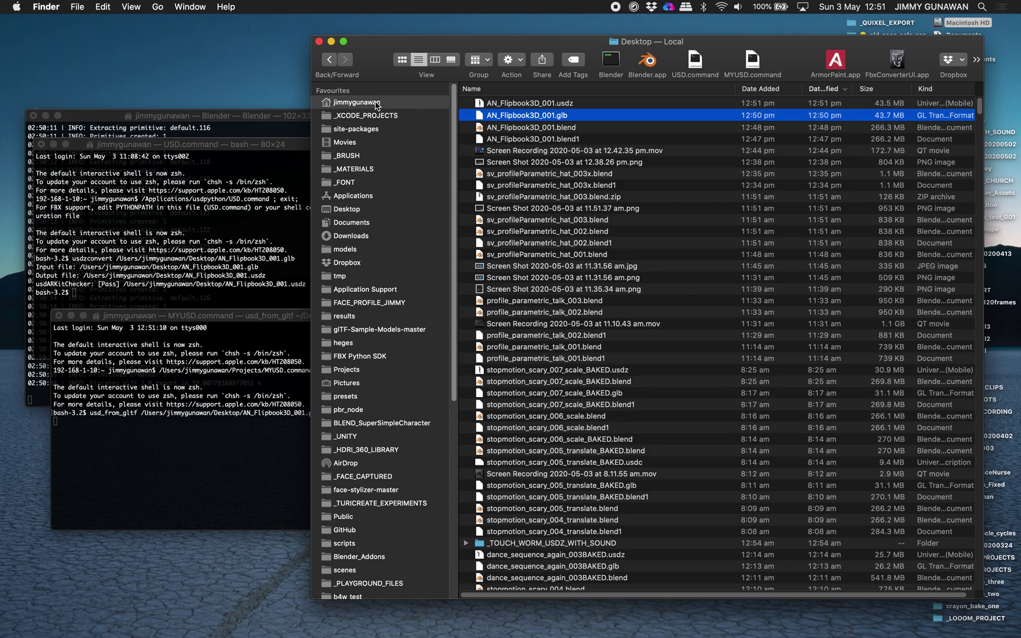
pyautogui.click(236, 321)
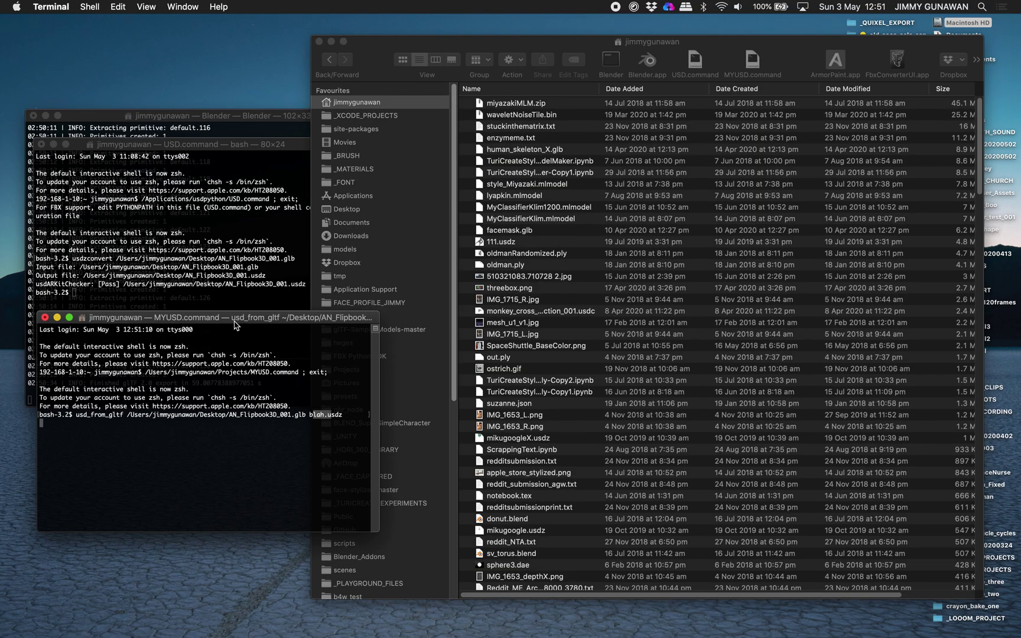
pyautogui.moveTo(377, 311); pyautogui.dragTo(367, 306)
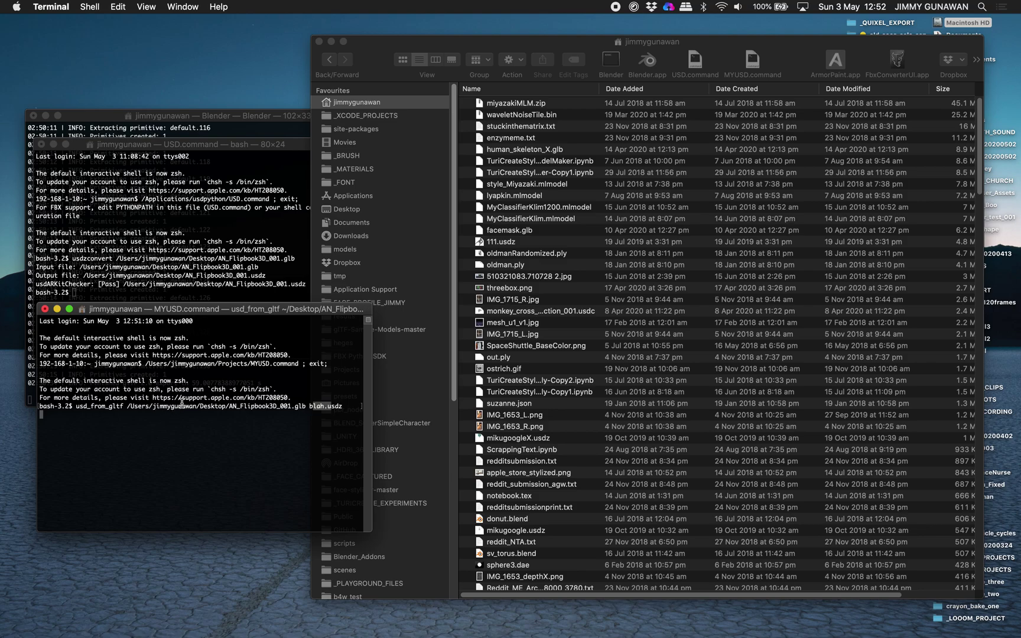
pyautogui.doubleClick(79, 407)
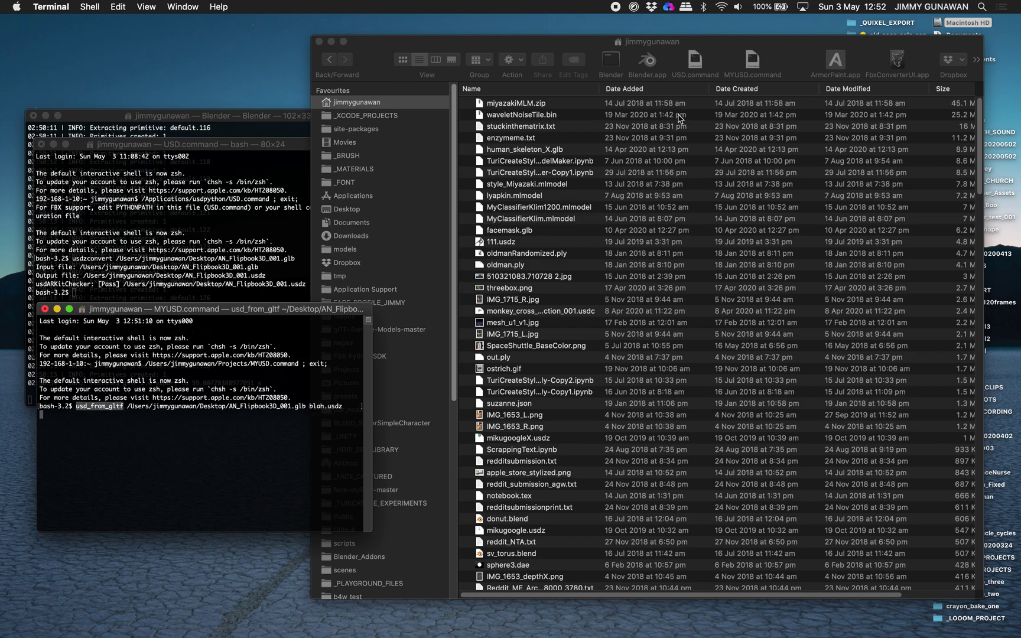
# - Sort the home folder by modification date, newest first, and widen the MYUSD Terminal window
pyautogui.click(737, 86)
pyautogui.click(844, 90)
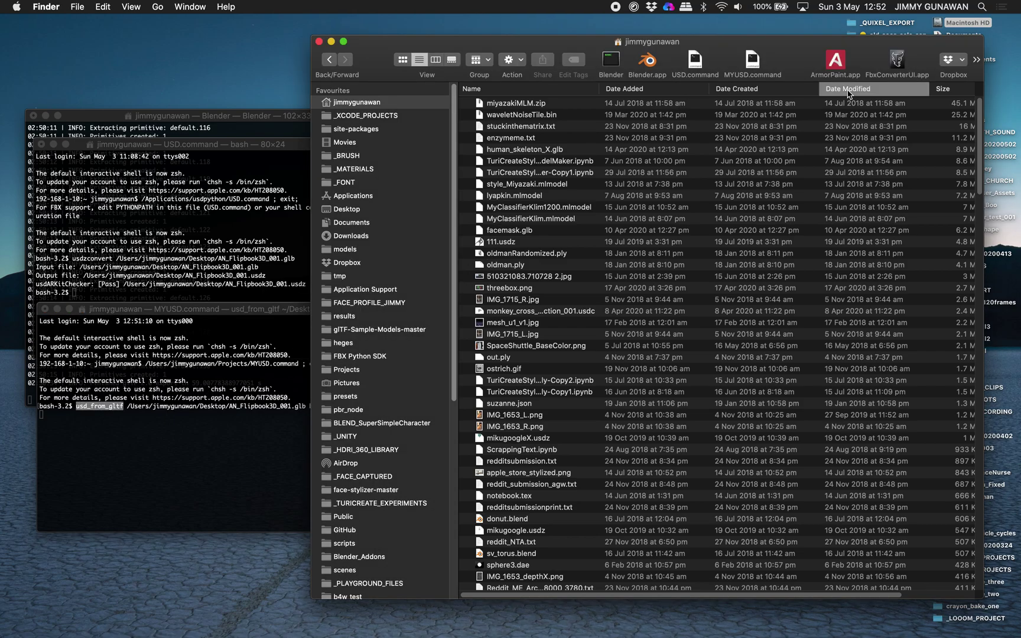
pyautogui.click(842, 90)
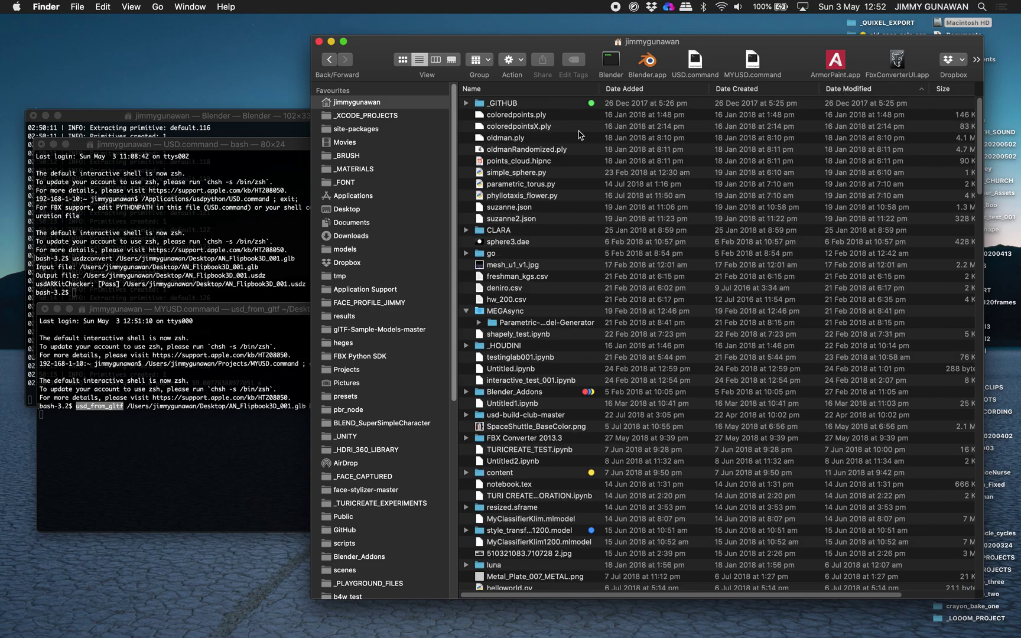
pyautogui.click(851, 90)
pyautogui.click(142, 446)
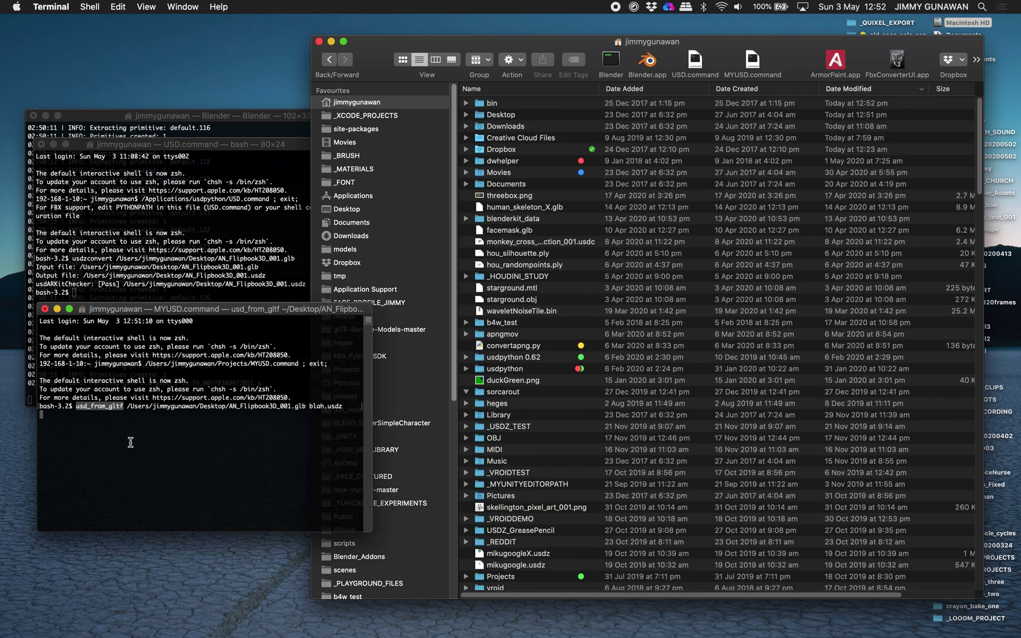
pyautogui.click(269, 403)
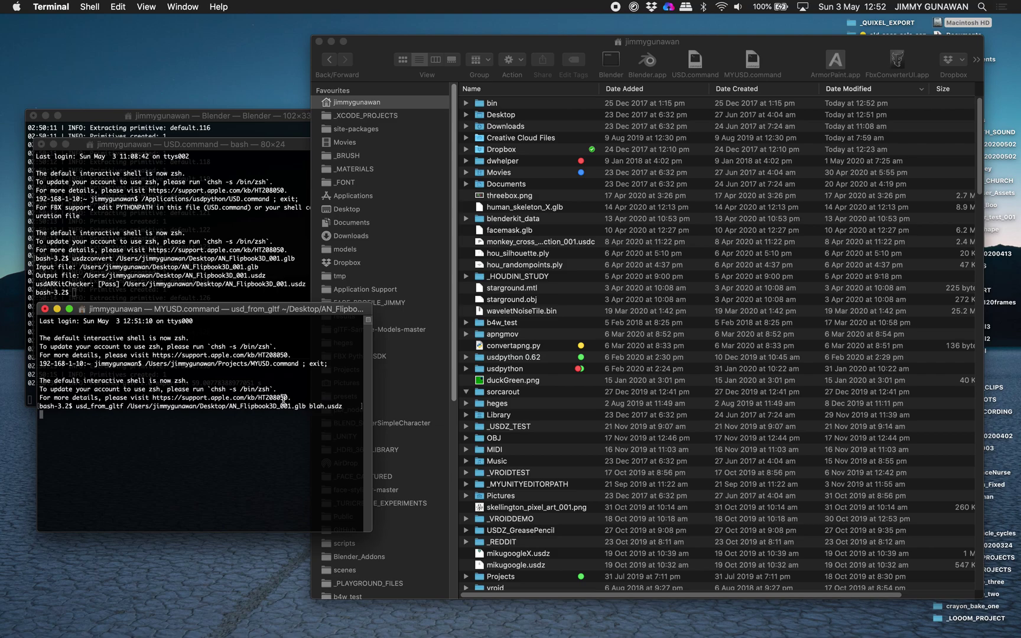
pyautogui.moveTo(372, 385); pyautogui.dragTo(441, 384)
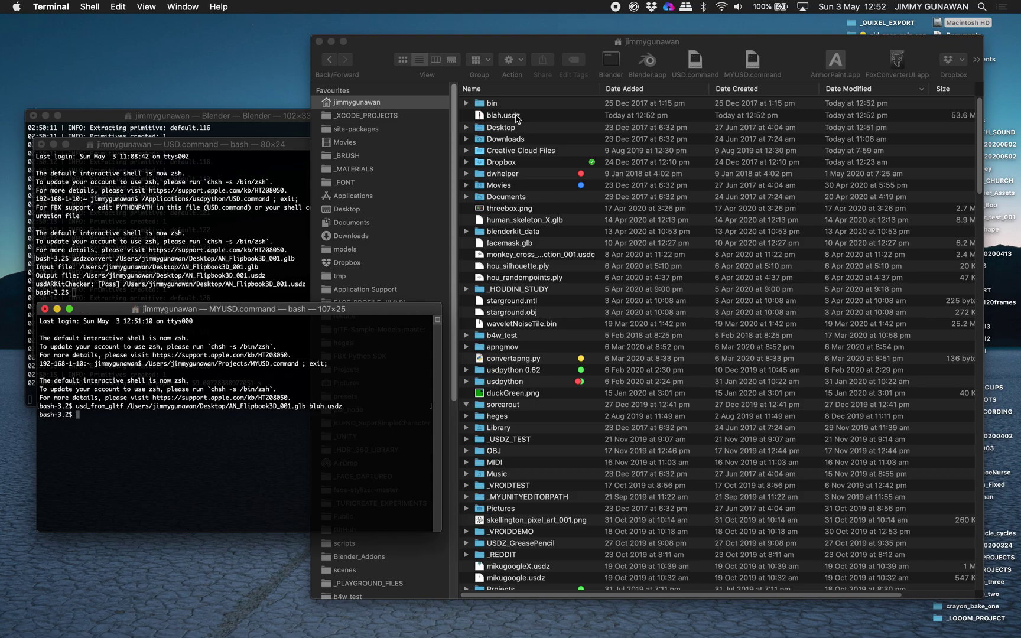
# - Preview the converted blah.usdz with Quick Look from the home folder, and close the preview
pyautogui.click(517, 118)
pyautogui.click(526, 117)
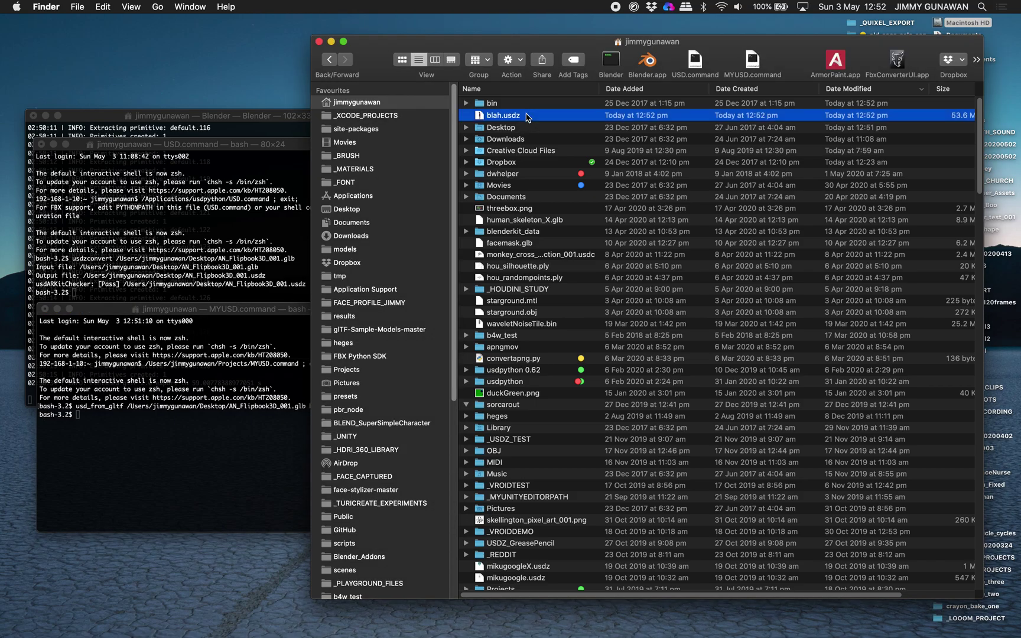
pyautogui.press('space')
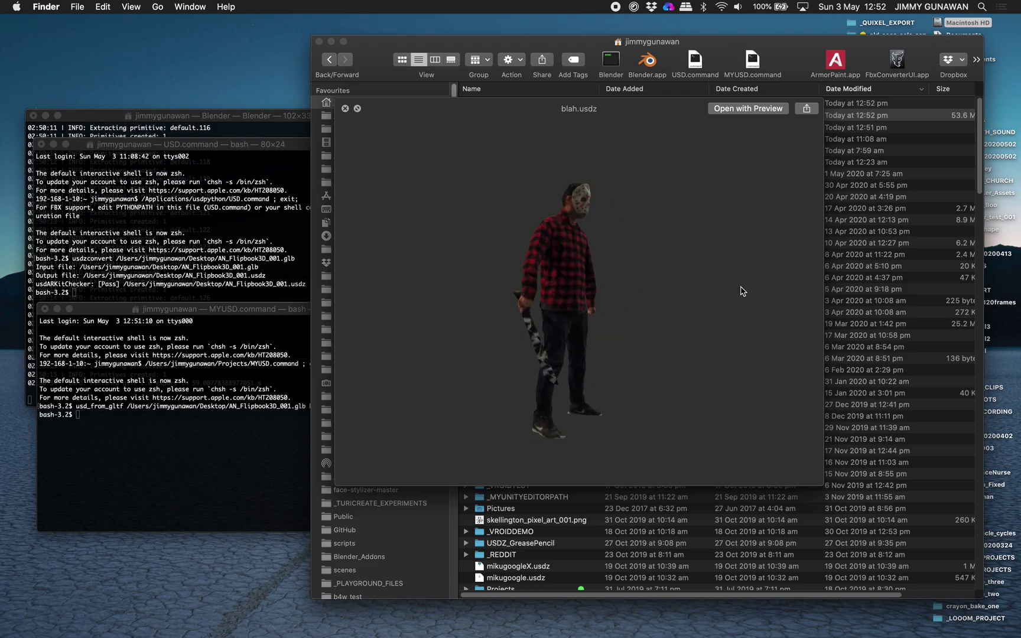
pyautogui.click(346, 108)
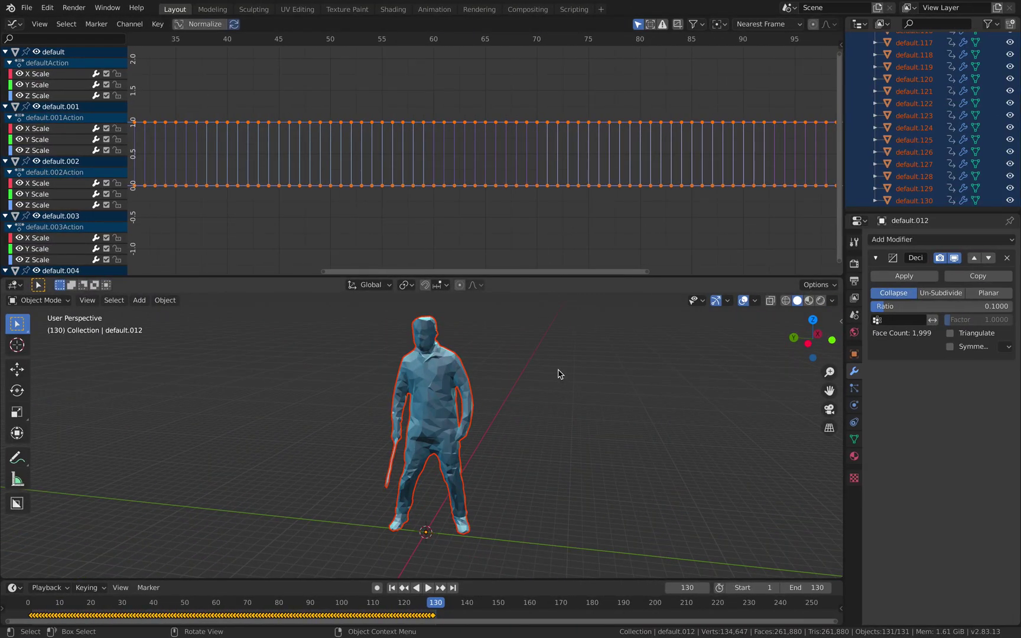
# - Switch to Blender, deselect all objects, and show the character in Material Preview shading in an enlarged 3D viewport
pyautogui.click(574, 370)
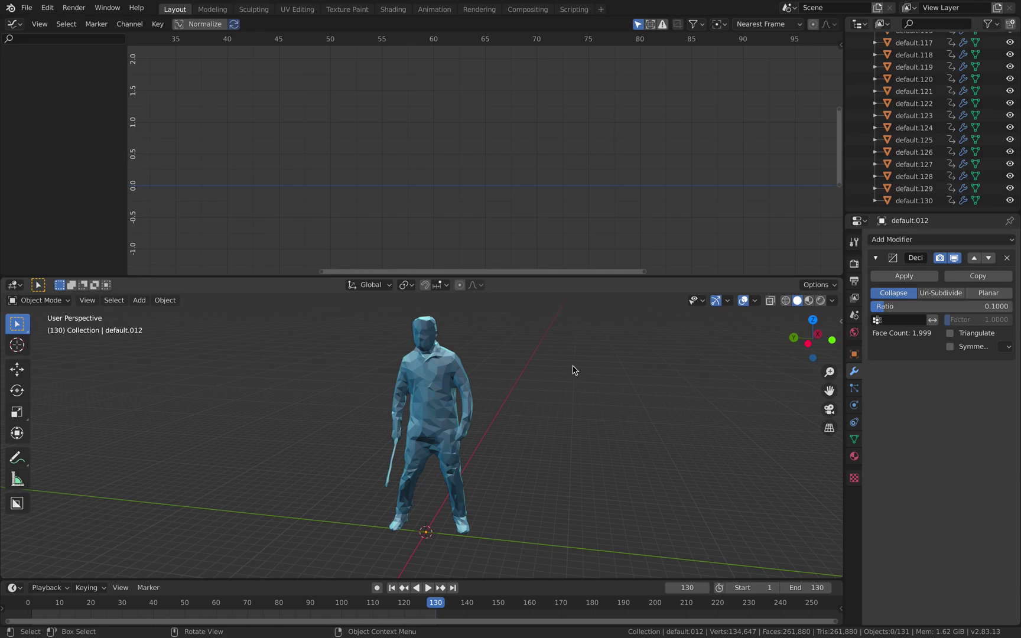
pyautogui.moveTo(575, 370); pyautogui.dragTo(558, 354, button='middle')
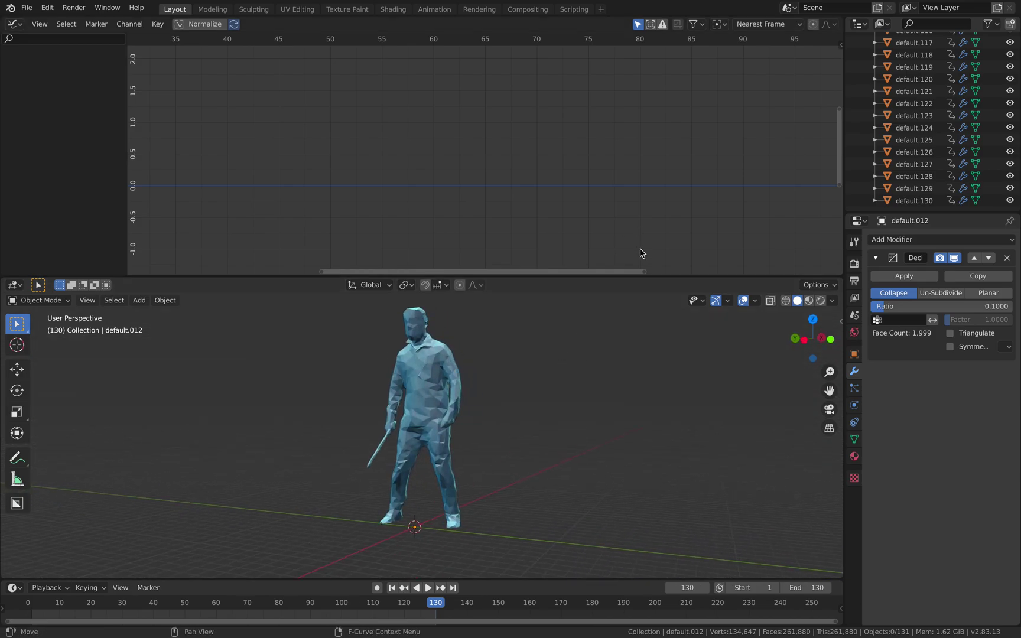
pyautogui.click(820, 301)
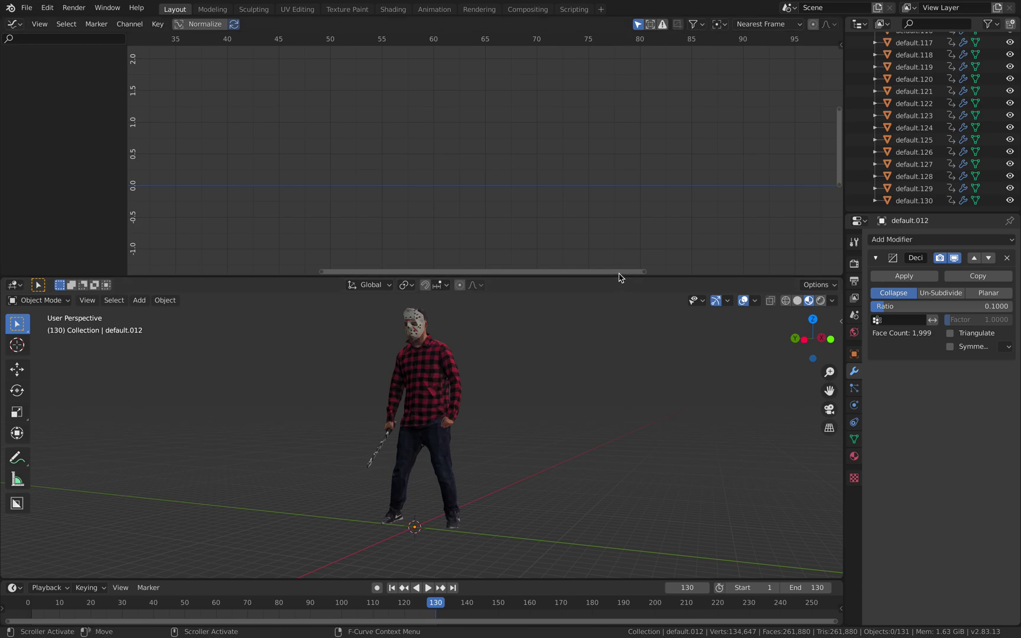
pyautogui.moveTo(561, 331); pyautogui.dragTo(417, 361, button='middle')
pyautogui.moveTo(522, 276); pyautogui.dragTo(522, 229)
pyautogui.moveTo(524, 269); pyautogui.dragTo(503, 364, button='middle')
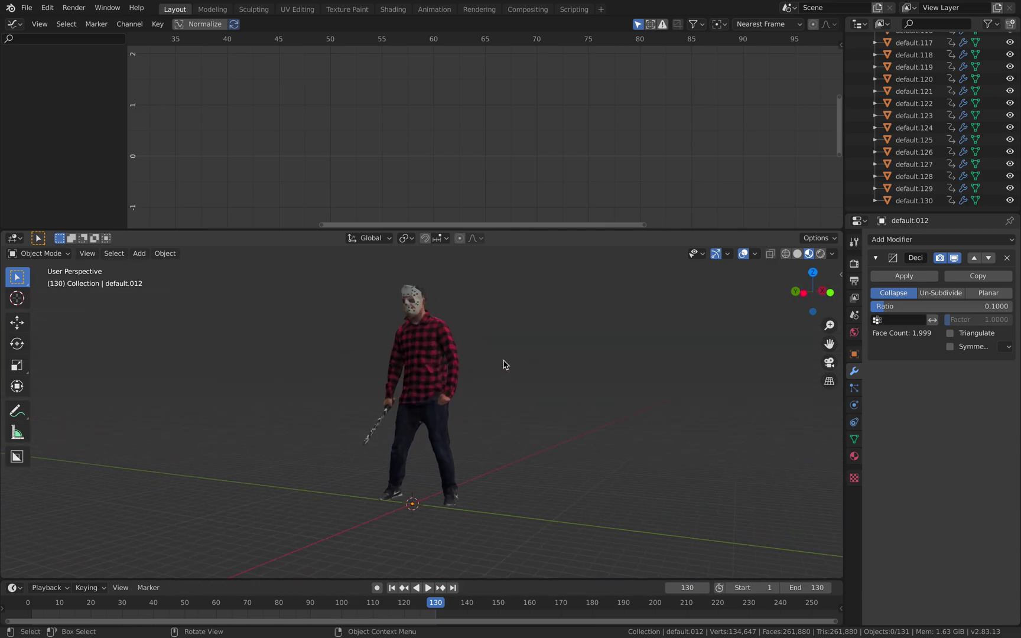
# - Play and pause the flipbook animation repeatedly in the 3D viewport to examine the textured character from several angles
pyautogui.press('space')
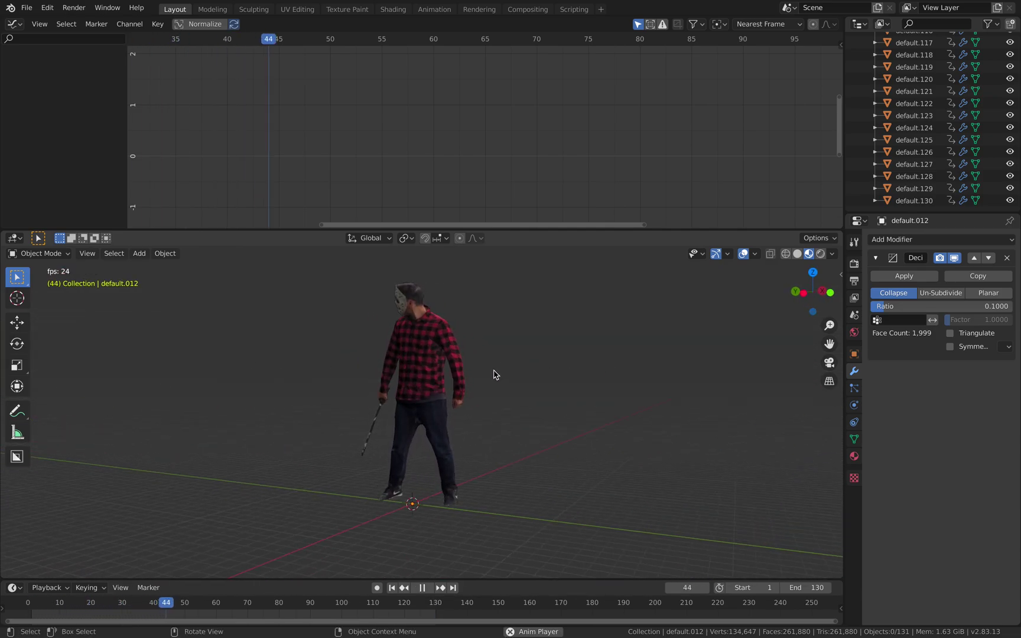
pyautogui.moveTo(501, 376)
pyautogui.mouseDown(button='middle')
pyautogui.moveTo(567, 378)
pyautogui.moveTo(503, 390)
pyautogui.moveTo(779, 390)
pyautogui.moveTo(501, 385)
pyautogui.mouseUp(button='middle')
pyautogui.press('space')
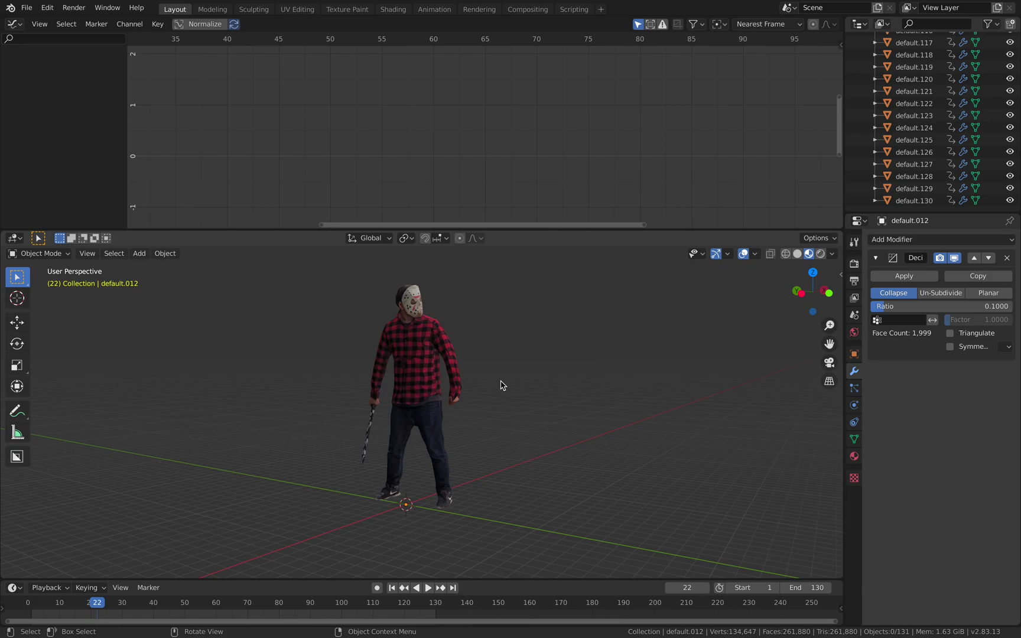
pyautogui.press('space')
pyautogui.moveTo(503, 383)
pyautogui.mouseDown(button='middle')
pyautogui.moveTo(455, 383)
pyautogui.moveTo(510, 380)
pyautogui.mouseUp(button='middle')
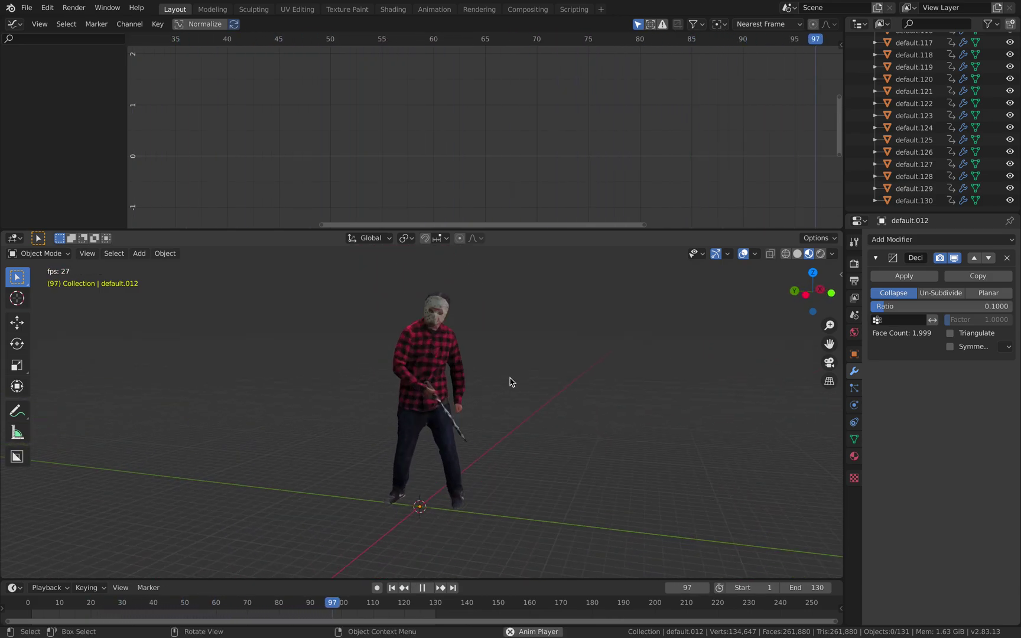
pyautogui.press('space')
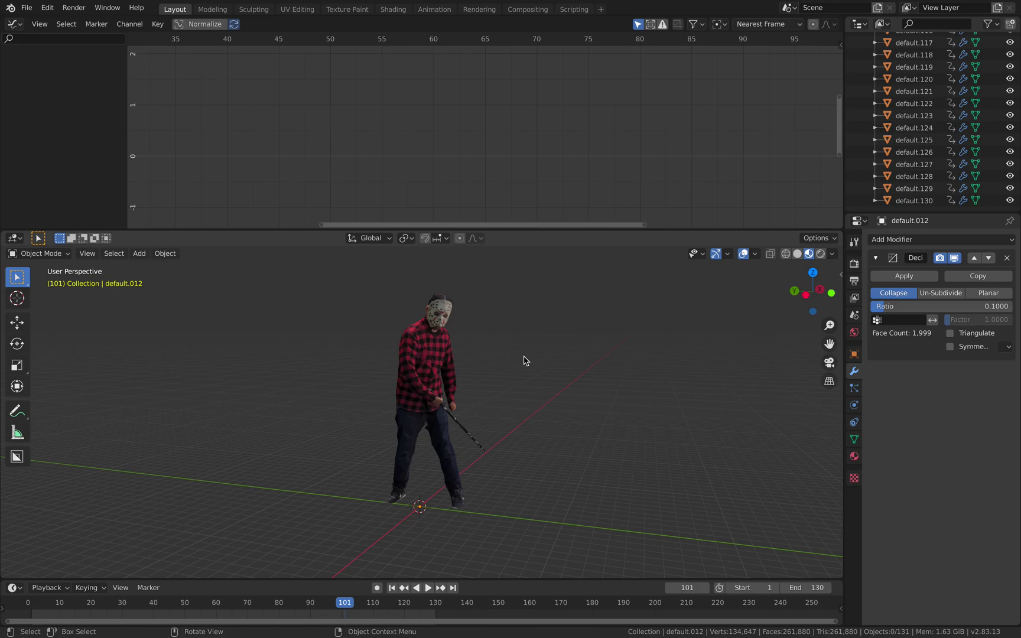
pyautogui.press('space')
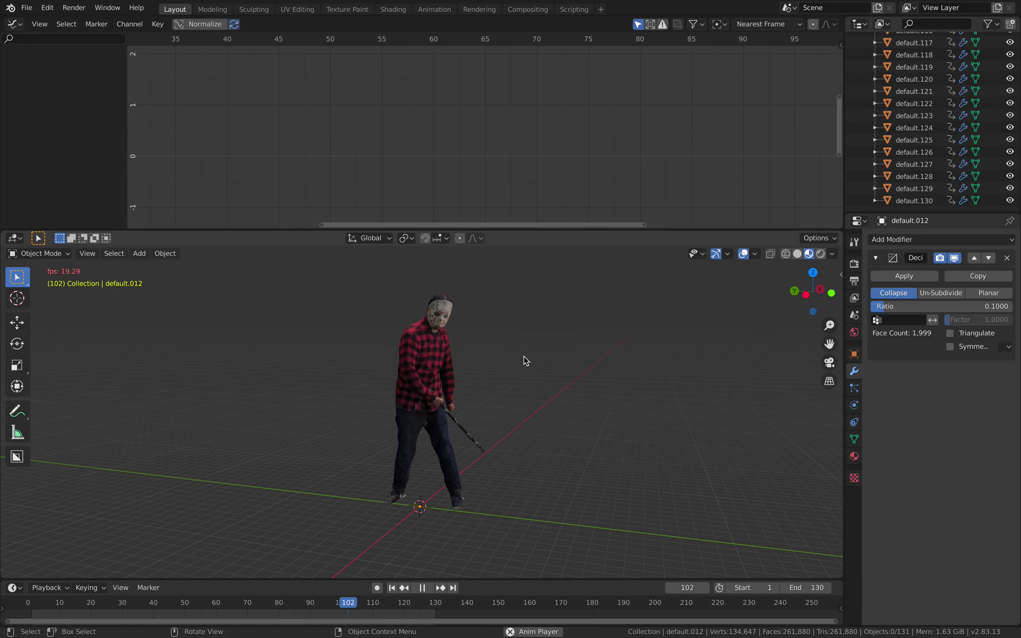
pyautogui.moveTo(523, 361); pyautogui.dragTo(497, 360, button='middle')
pyautogui.press('space')
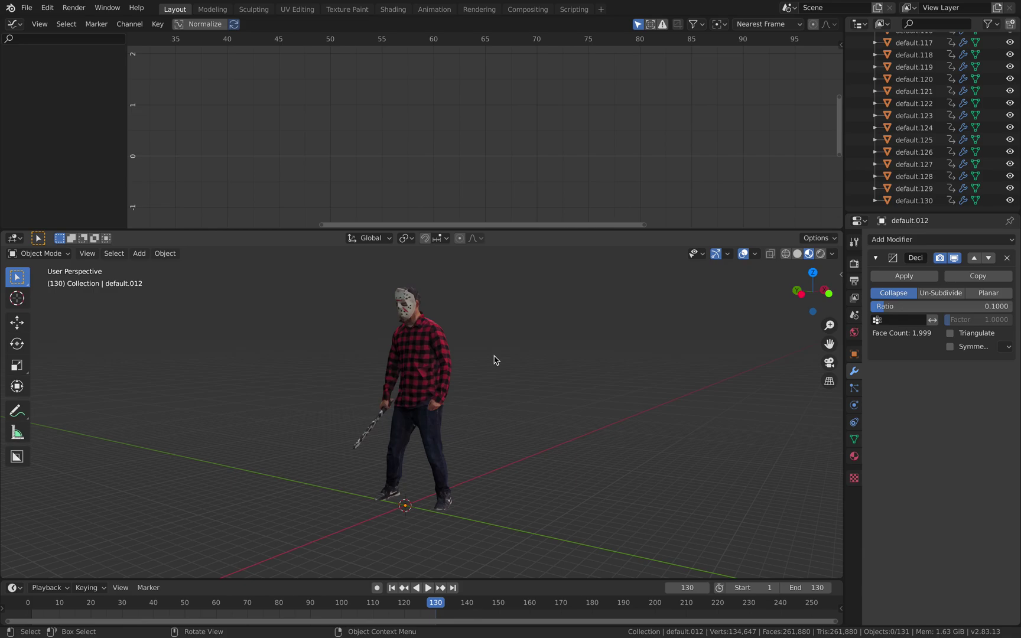